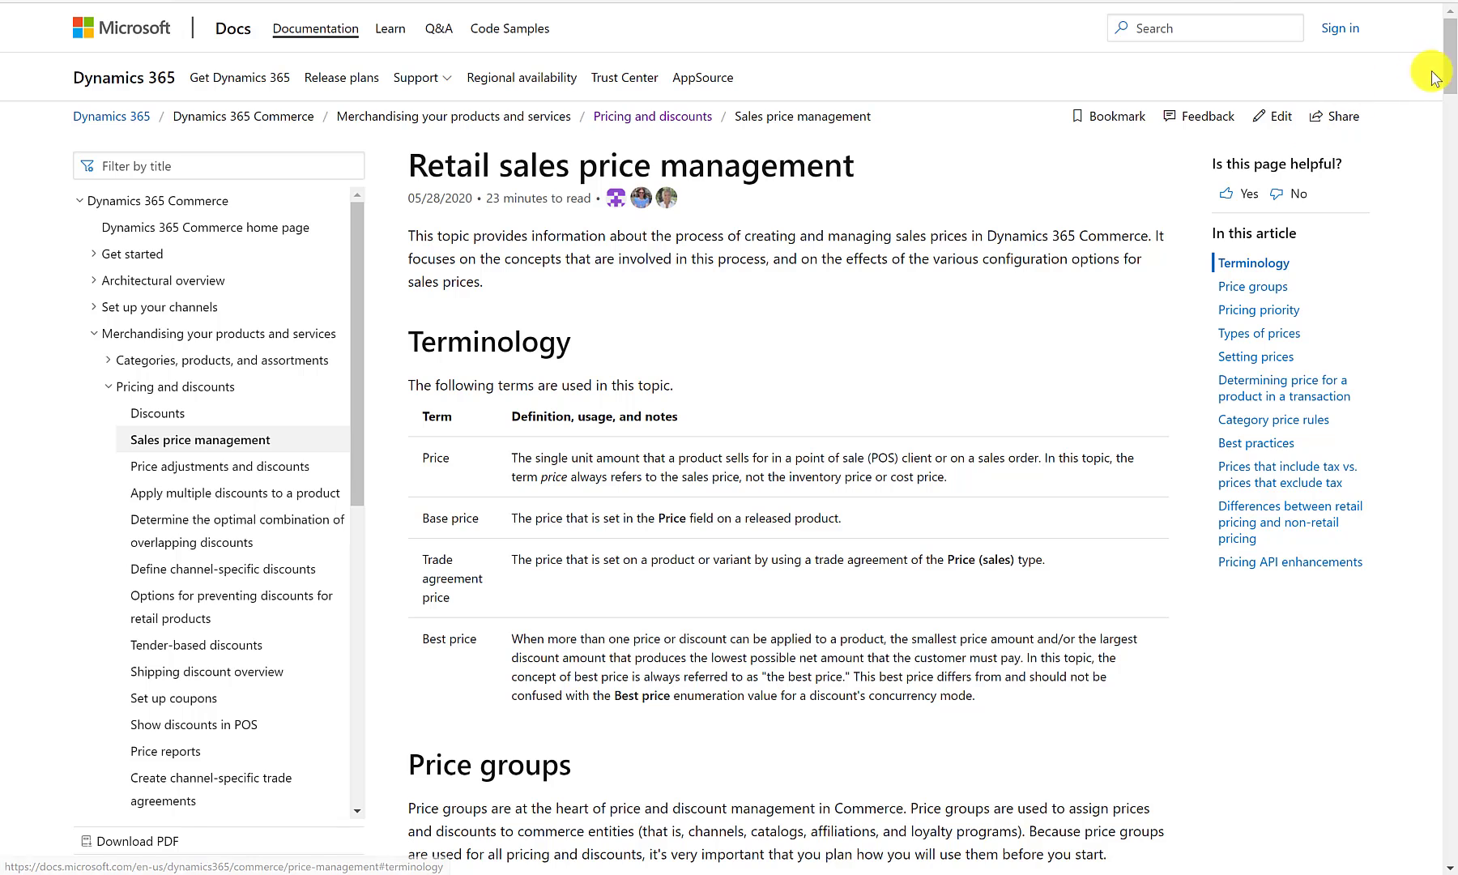
- Scroll through the Retail sales price management article on Microsoft Docs
mouse_move(1452, 69)
mouse_down()
mouse_move(1452, 86)
mouse_move(1453, 67)
mouse_up()
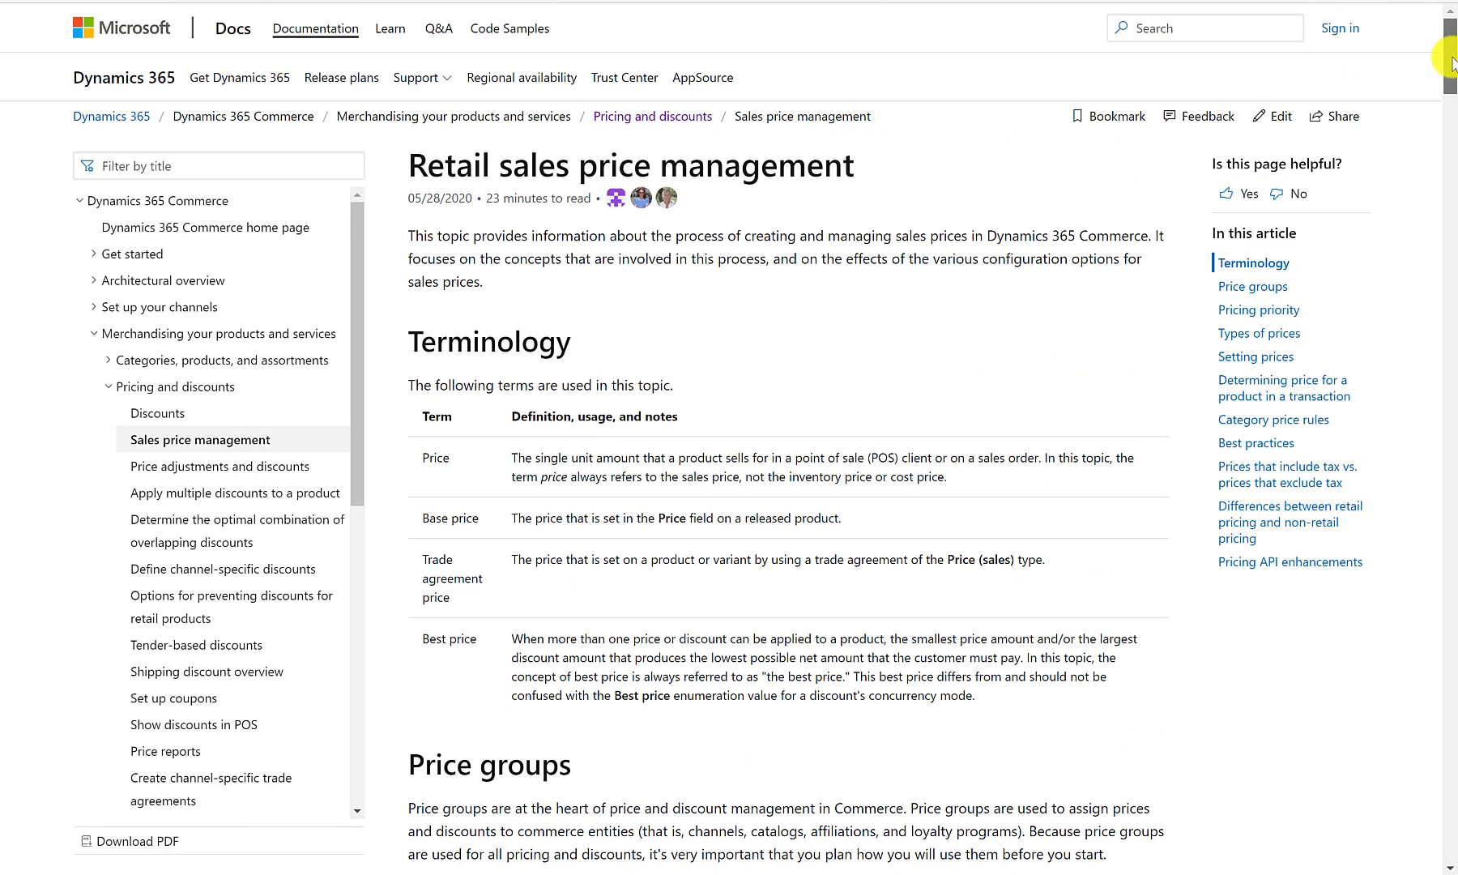
mouse_move(1452, 67)
mouse_down()
mouse_move(1452, 83)
mouse_move(1452, 65)
mouse_up()
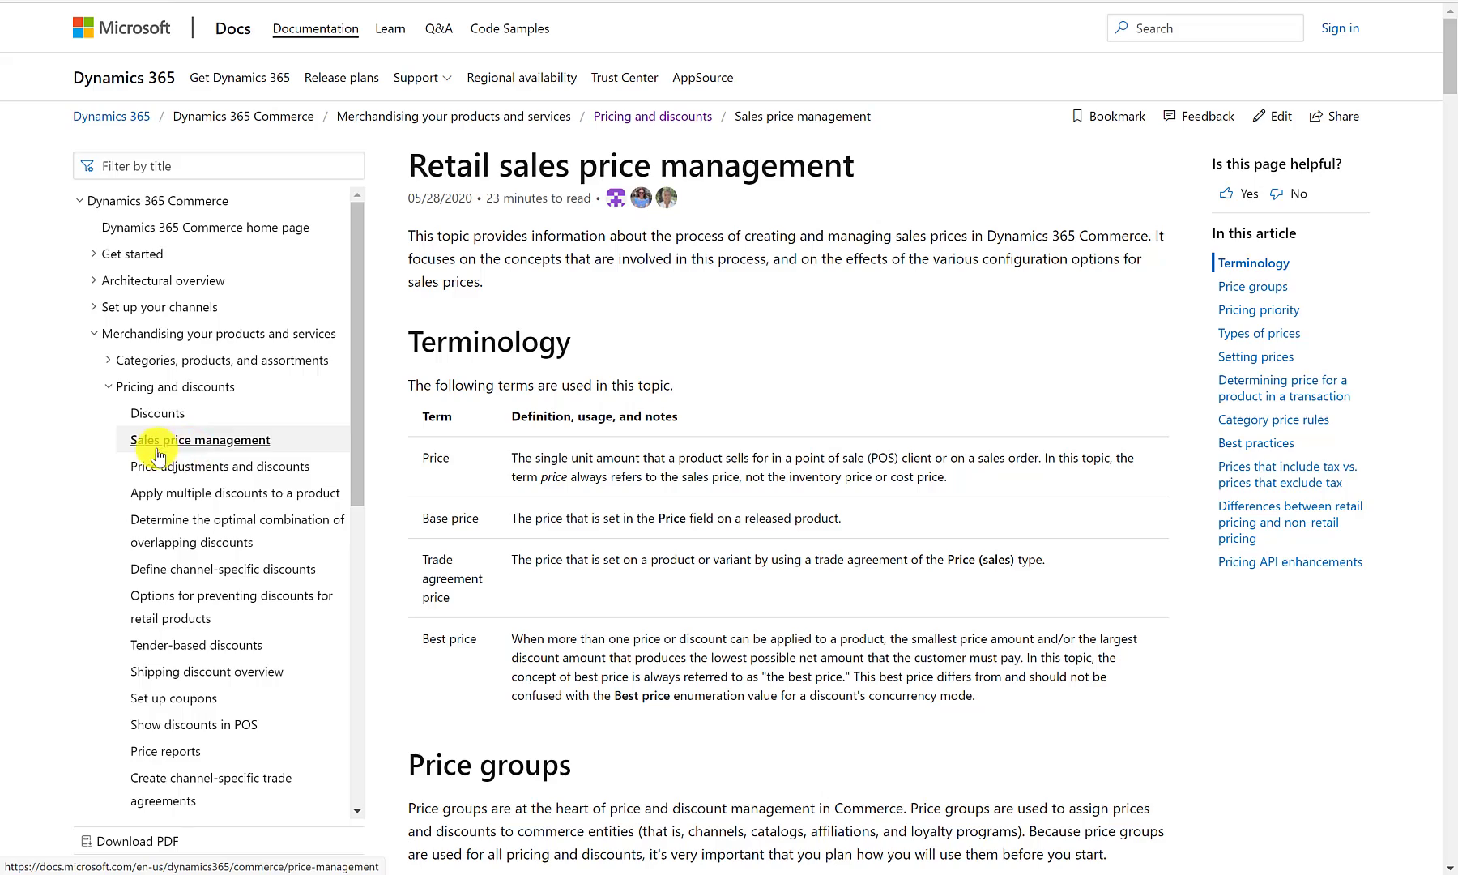
drag(1449, 58, 1450, 120)
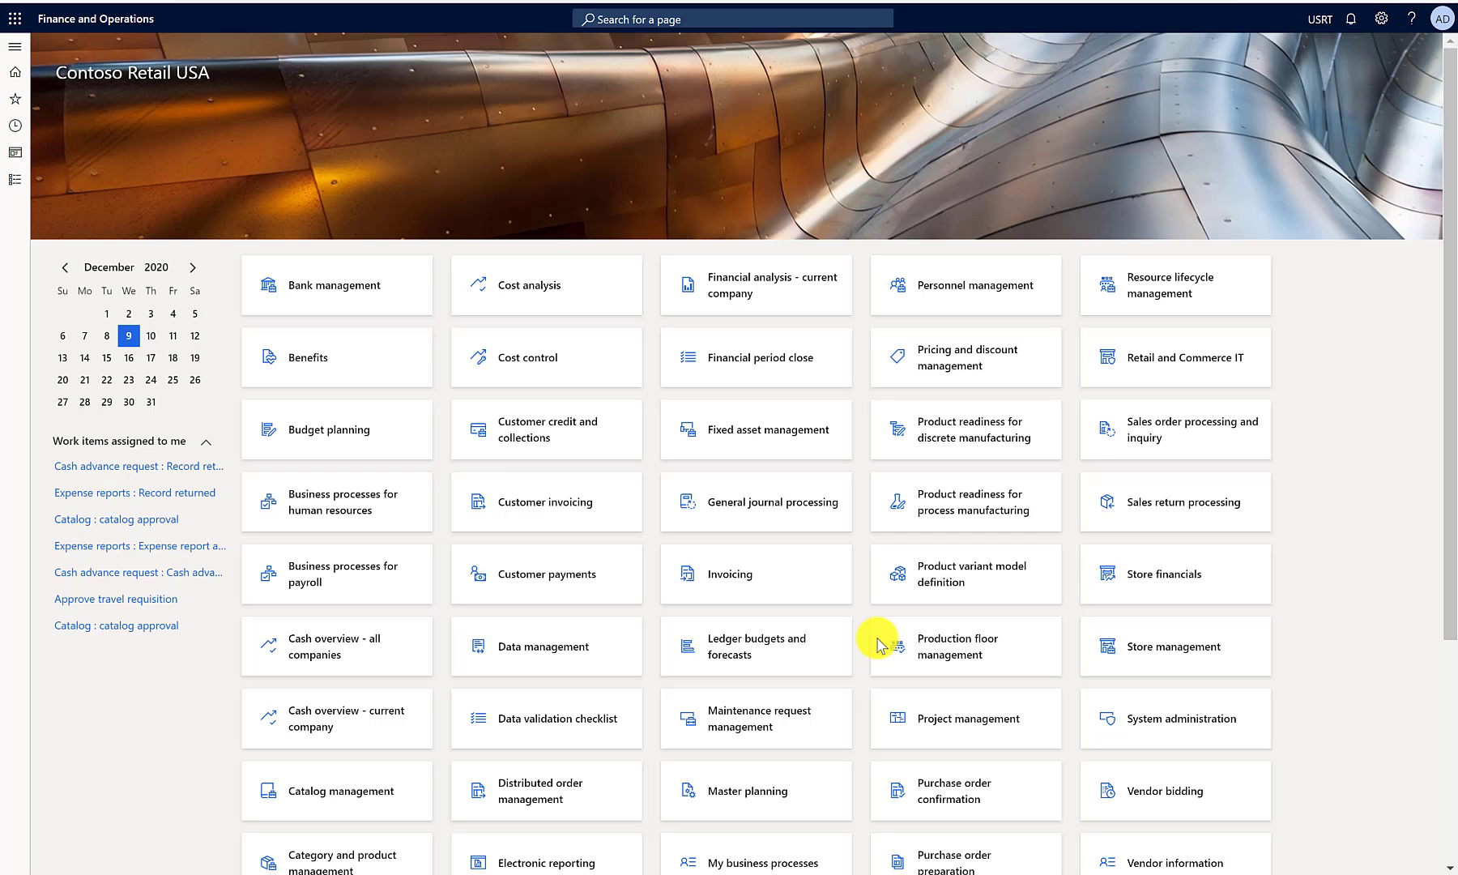
click(16, 55)
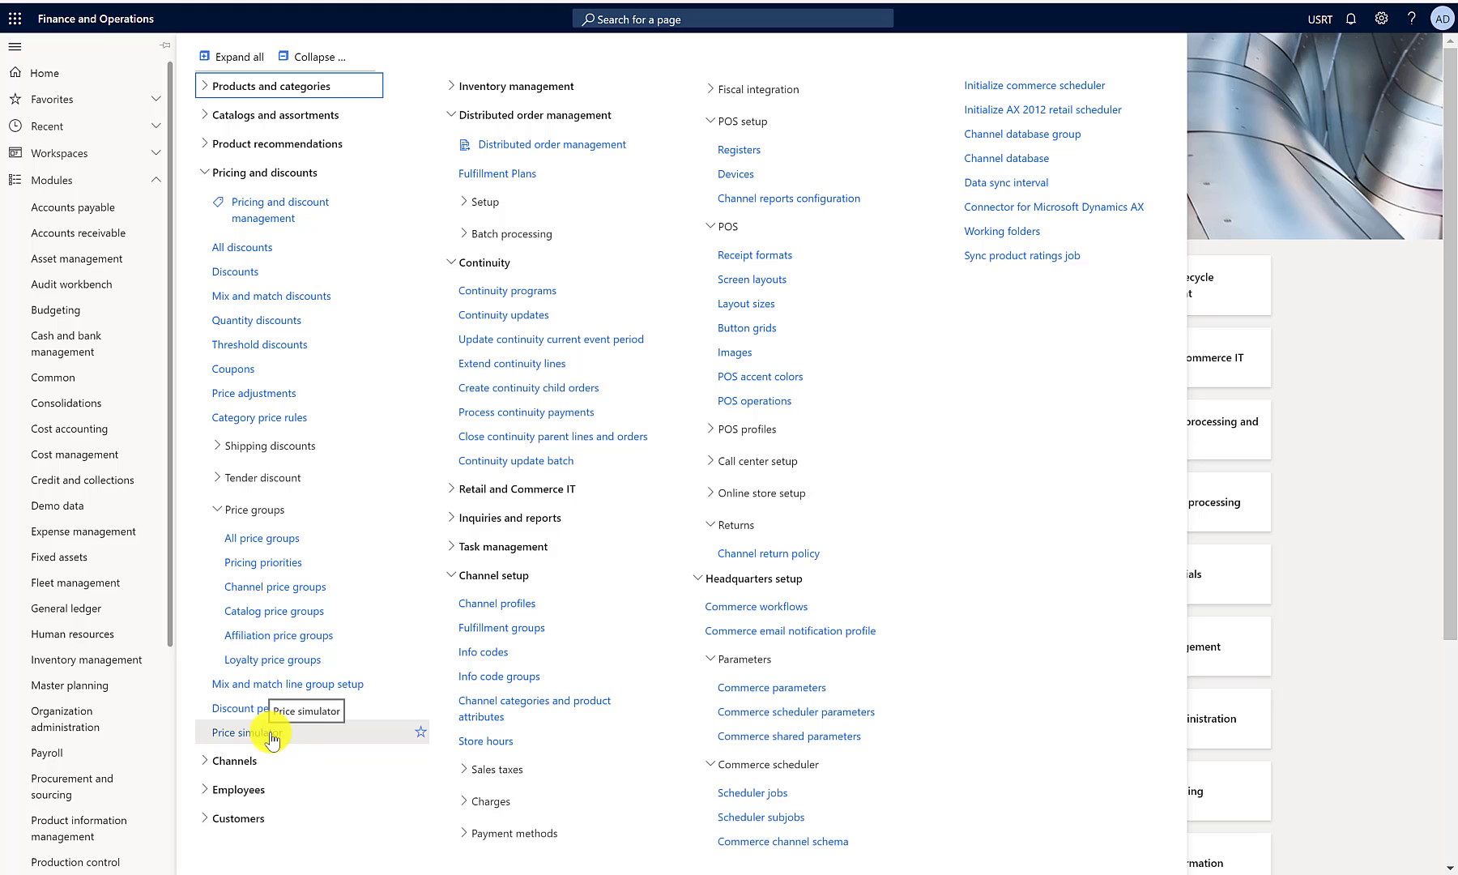
click(271, 546)
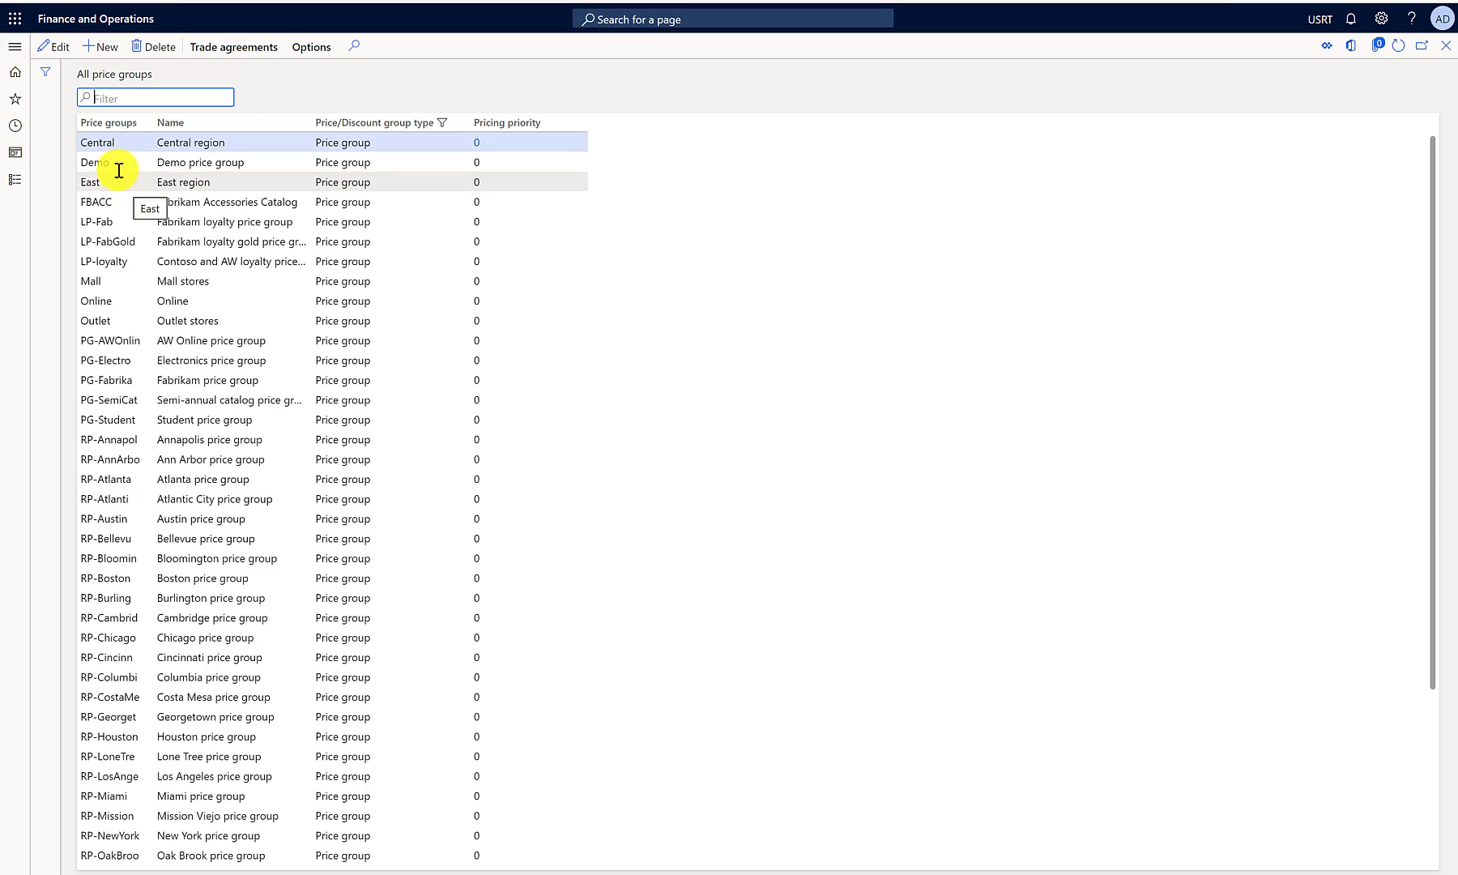
click(117, 163)
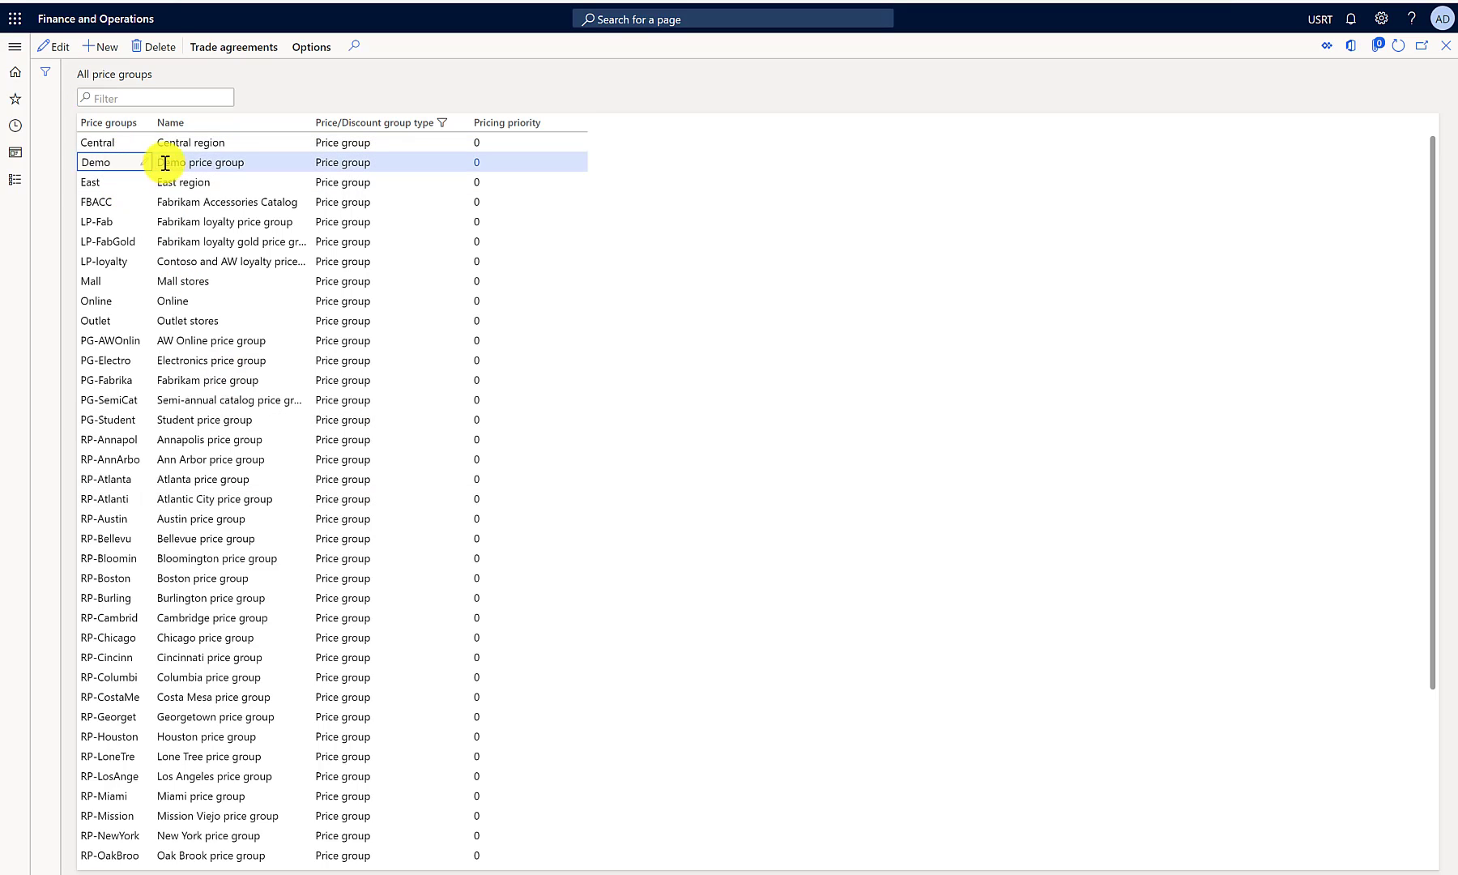
double_click(231, 164)
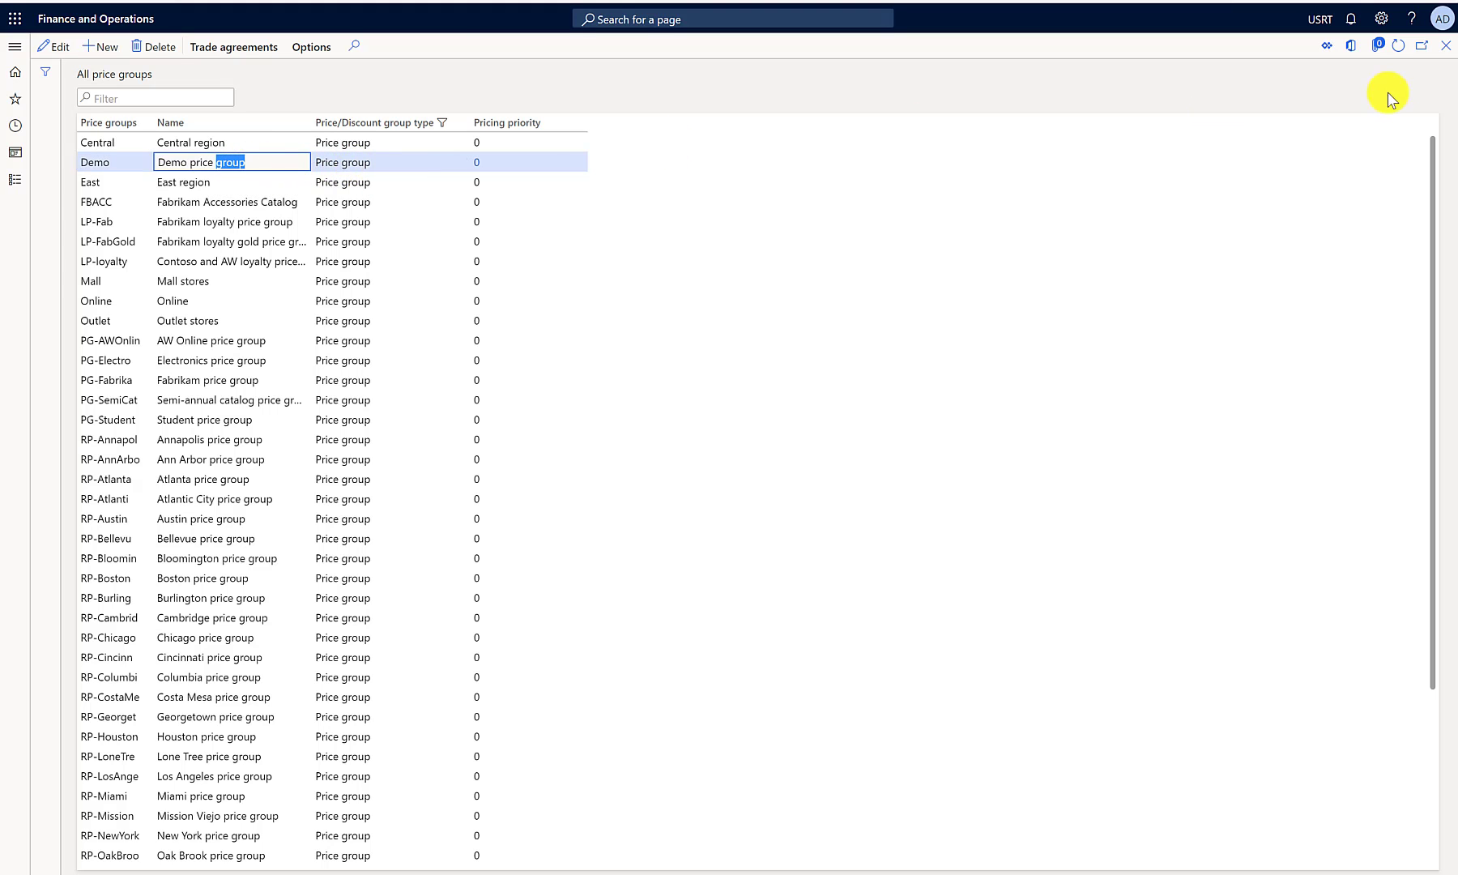
click(1446, 47)
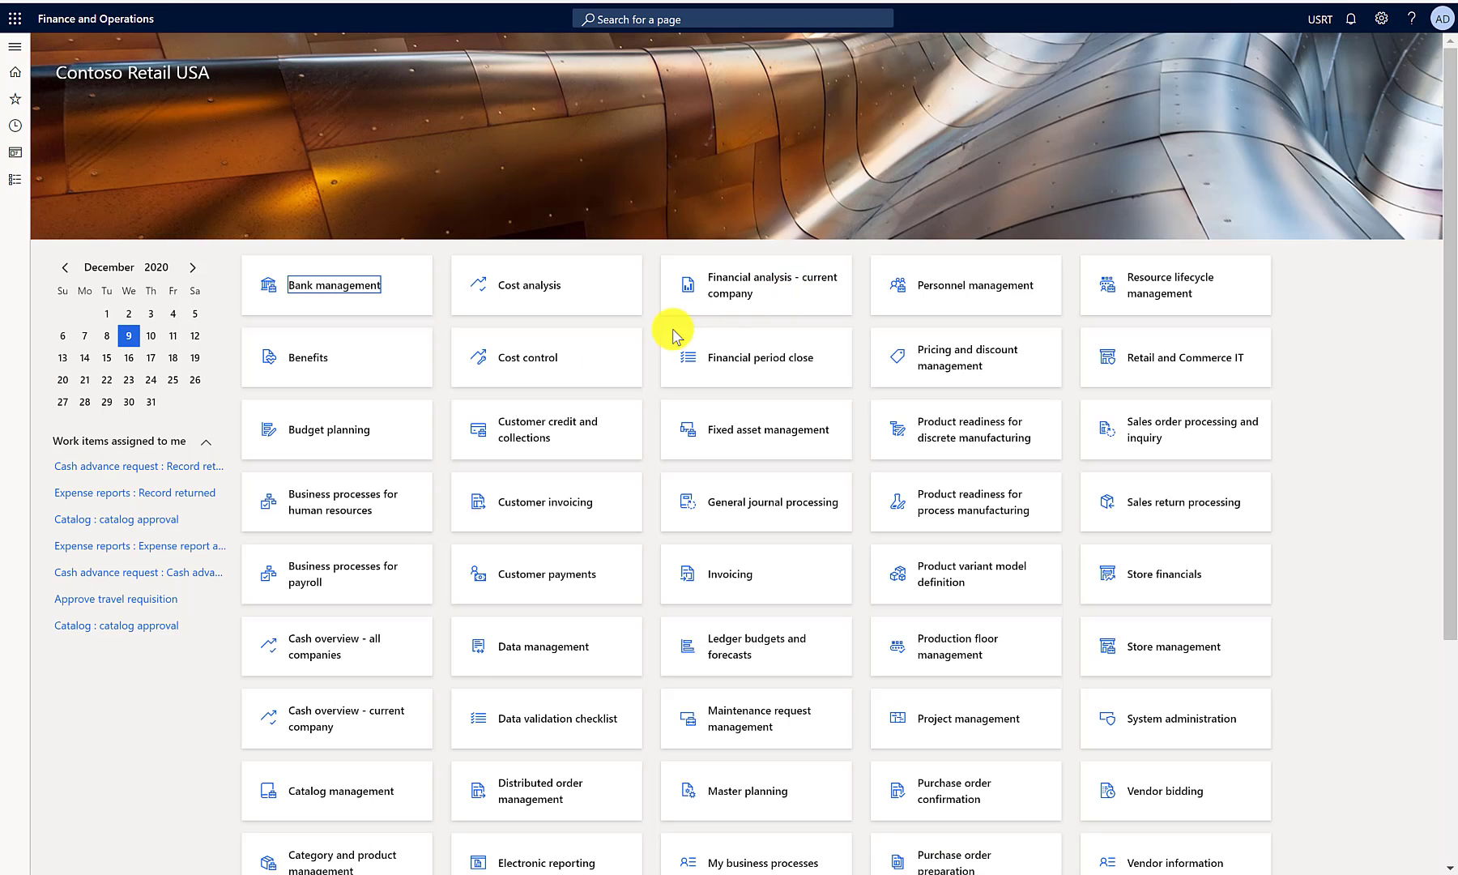
click(14, 46)
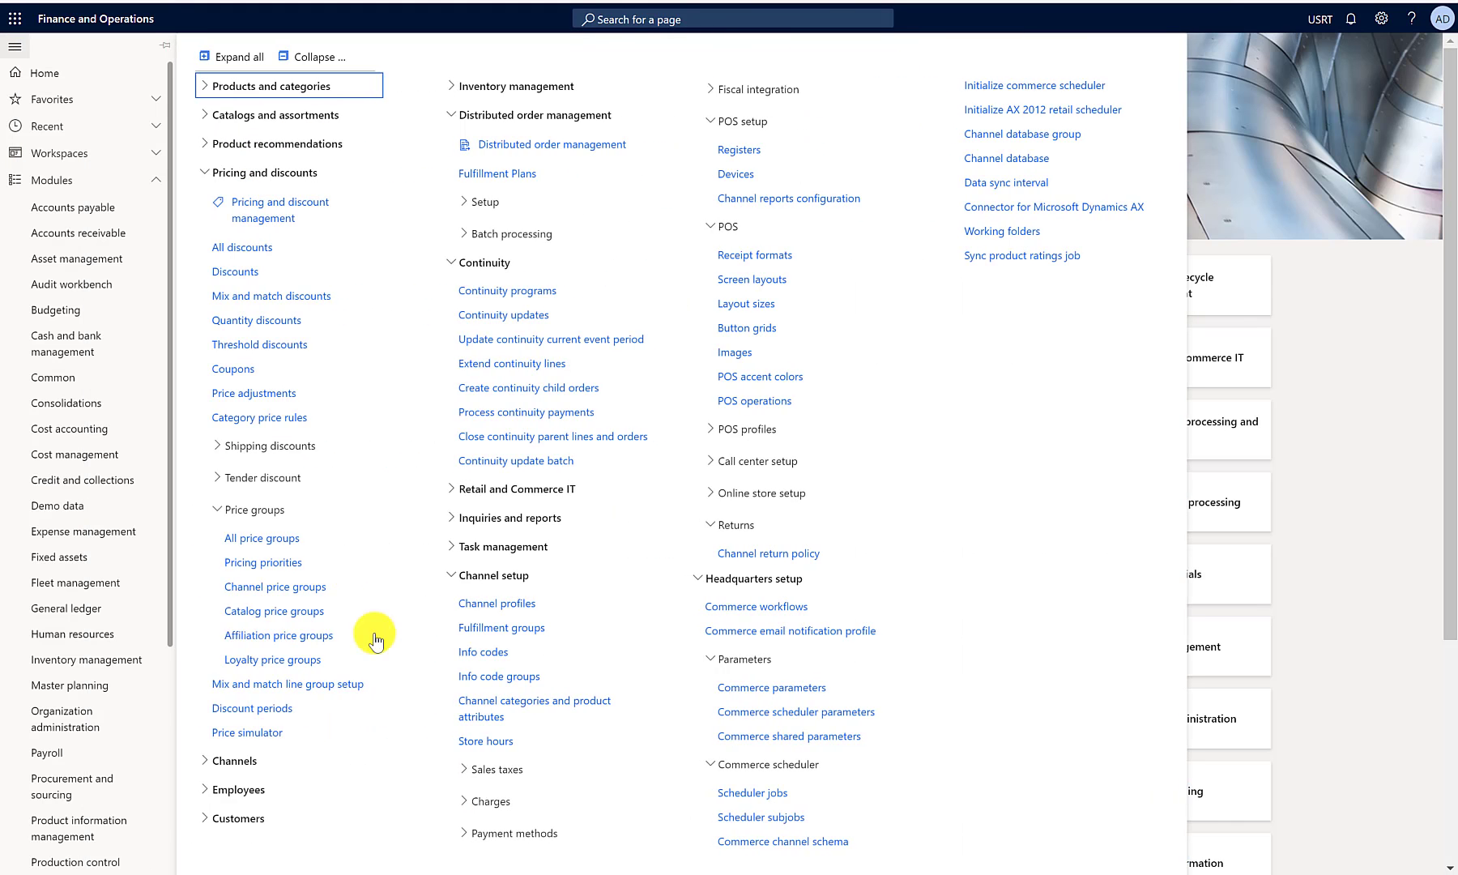
- Open the Price simulator and delete the existing item 0001 sales line
click(270, 733)
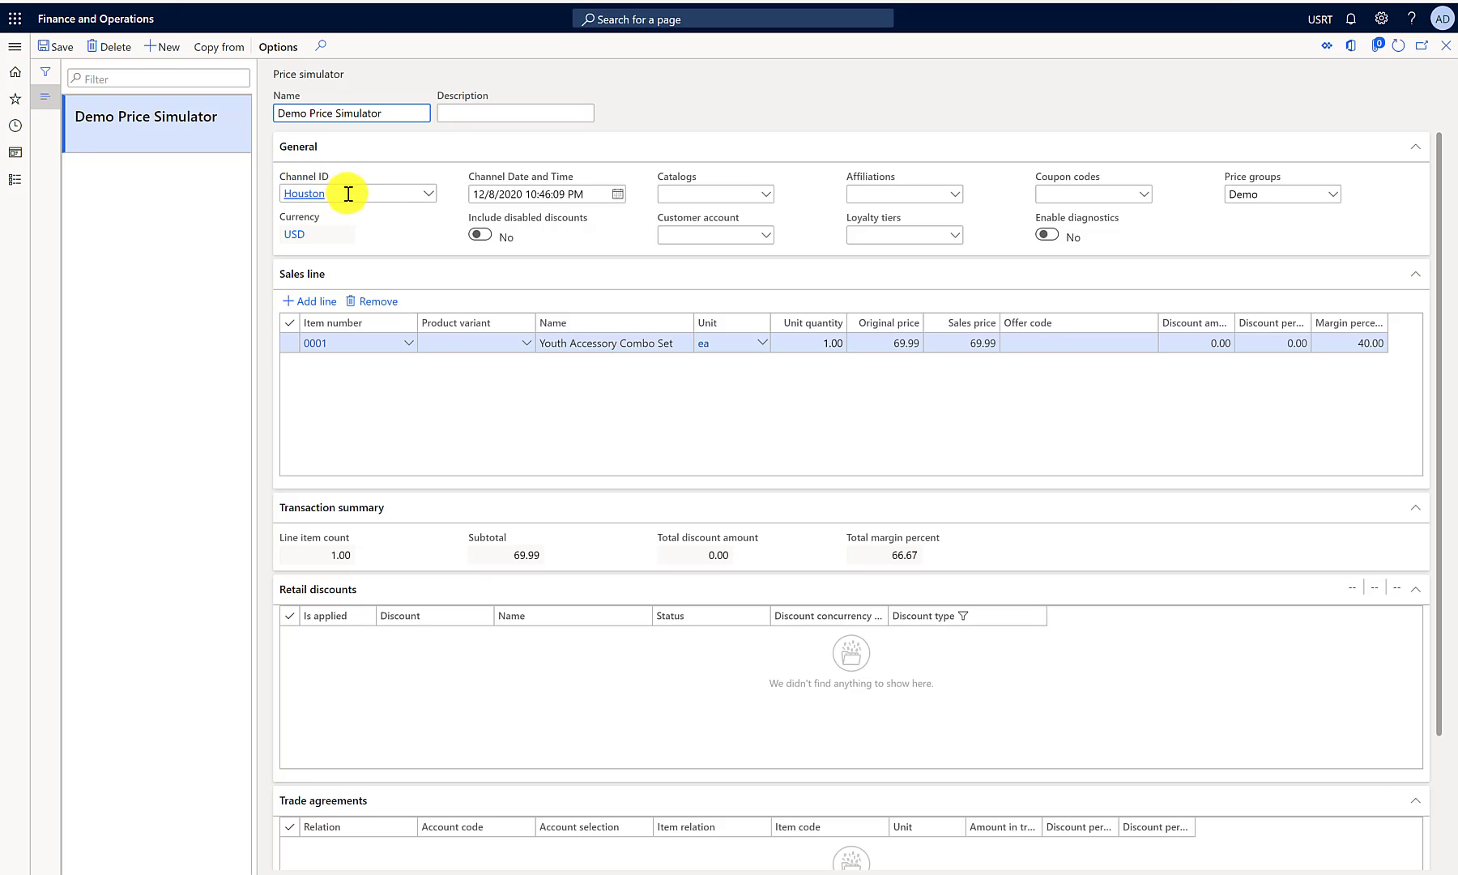
mouse_move(348, 193)
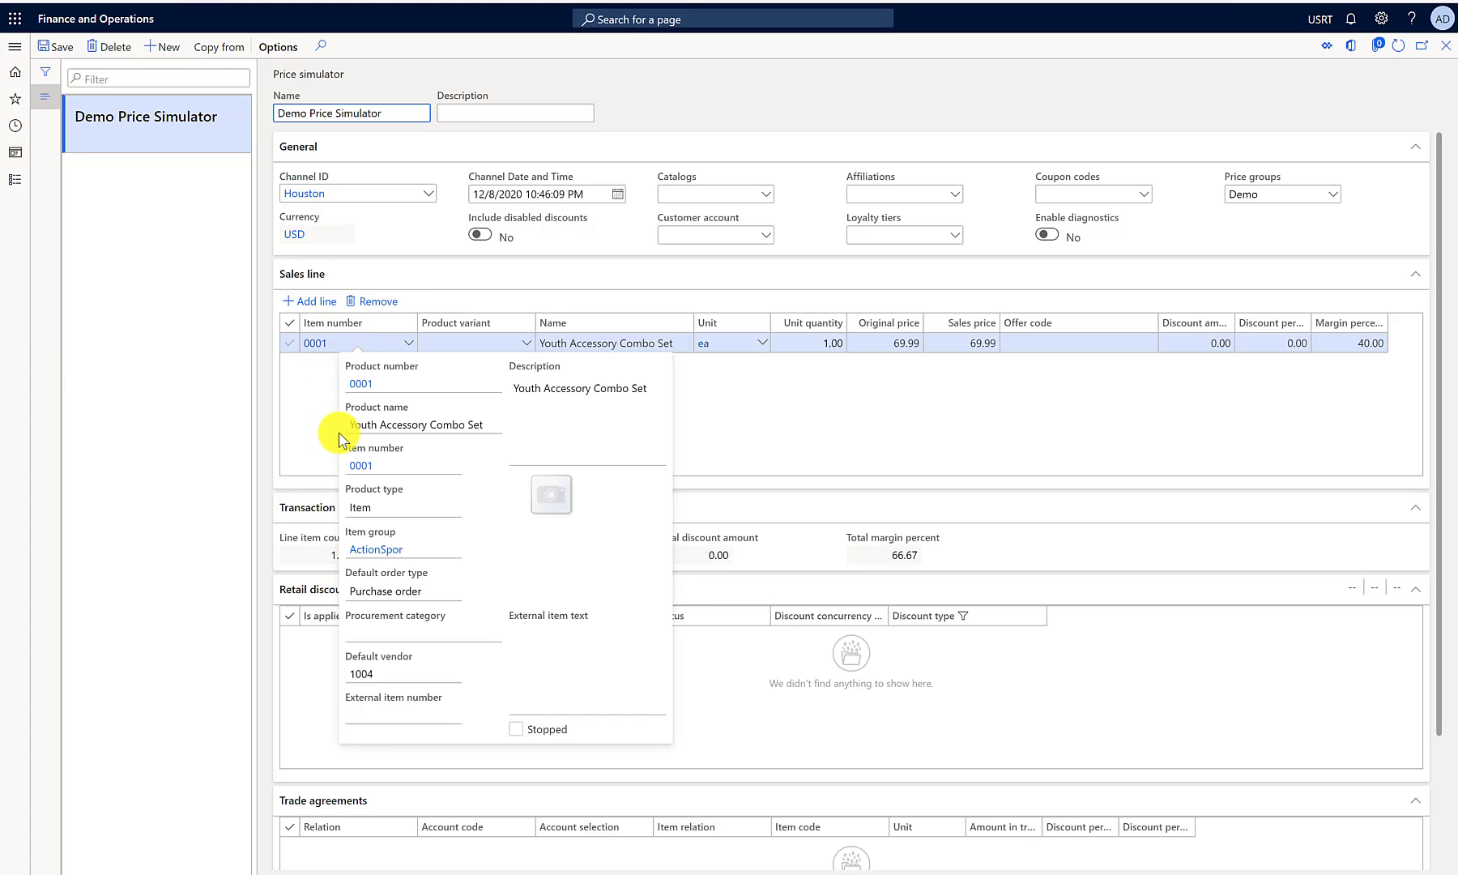
click(376, 307)
click(882, 401)
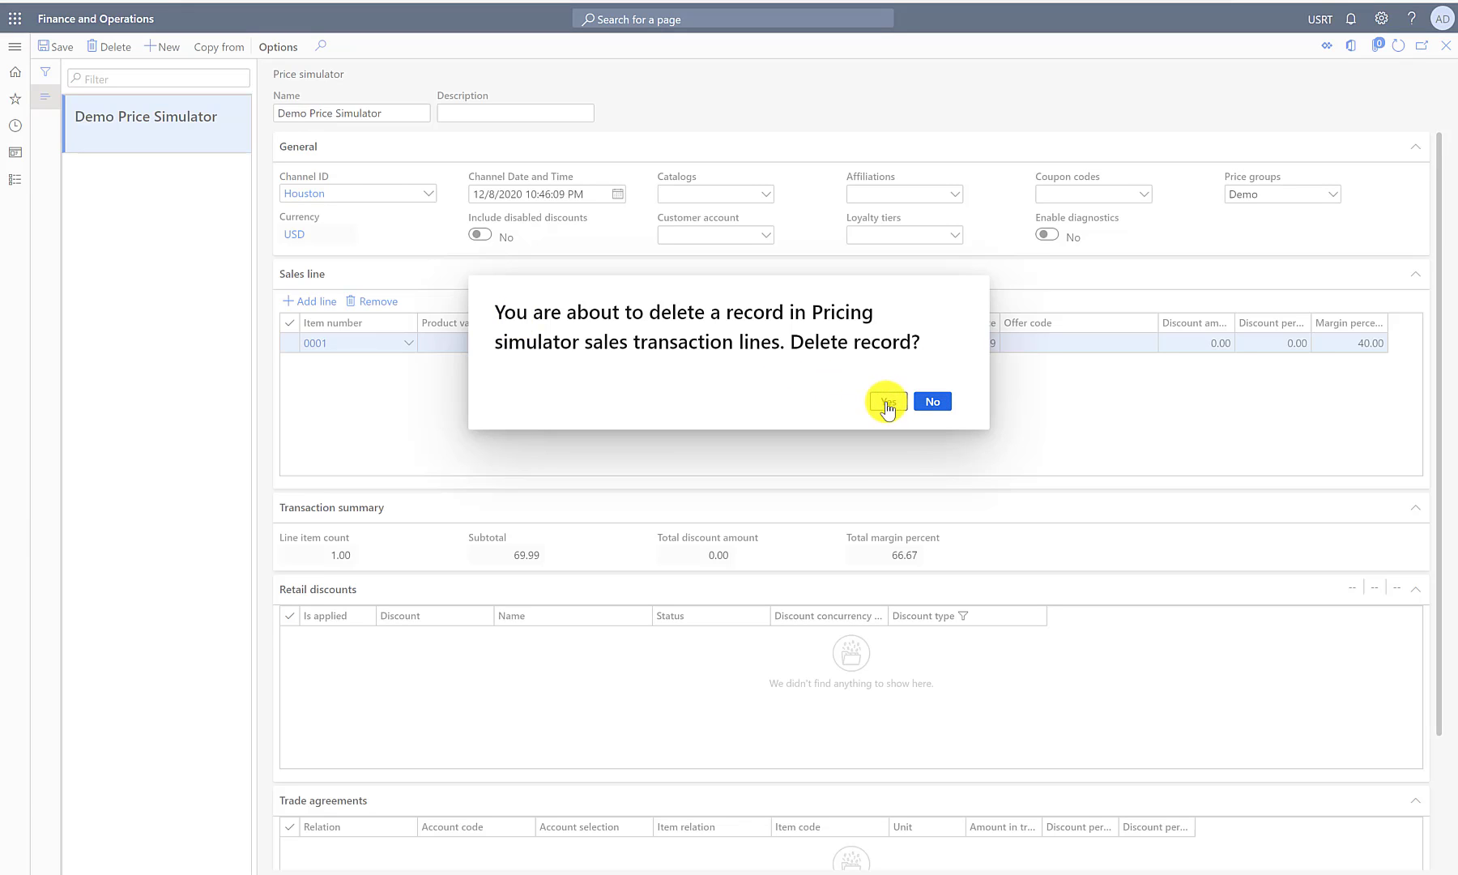
- Re-add item 0001 Youth Accessory Combo Set and review the price adjustments results
click(407, 343)
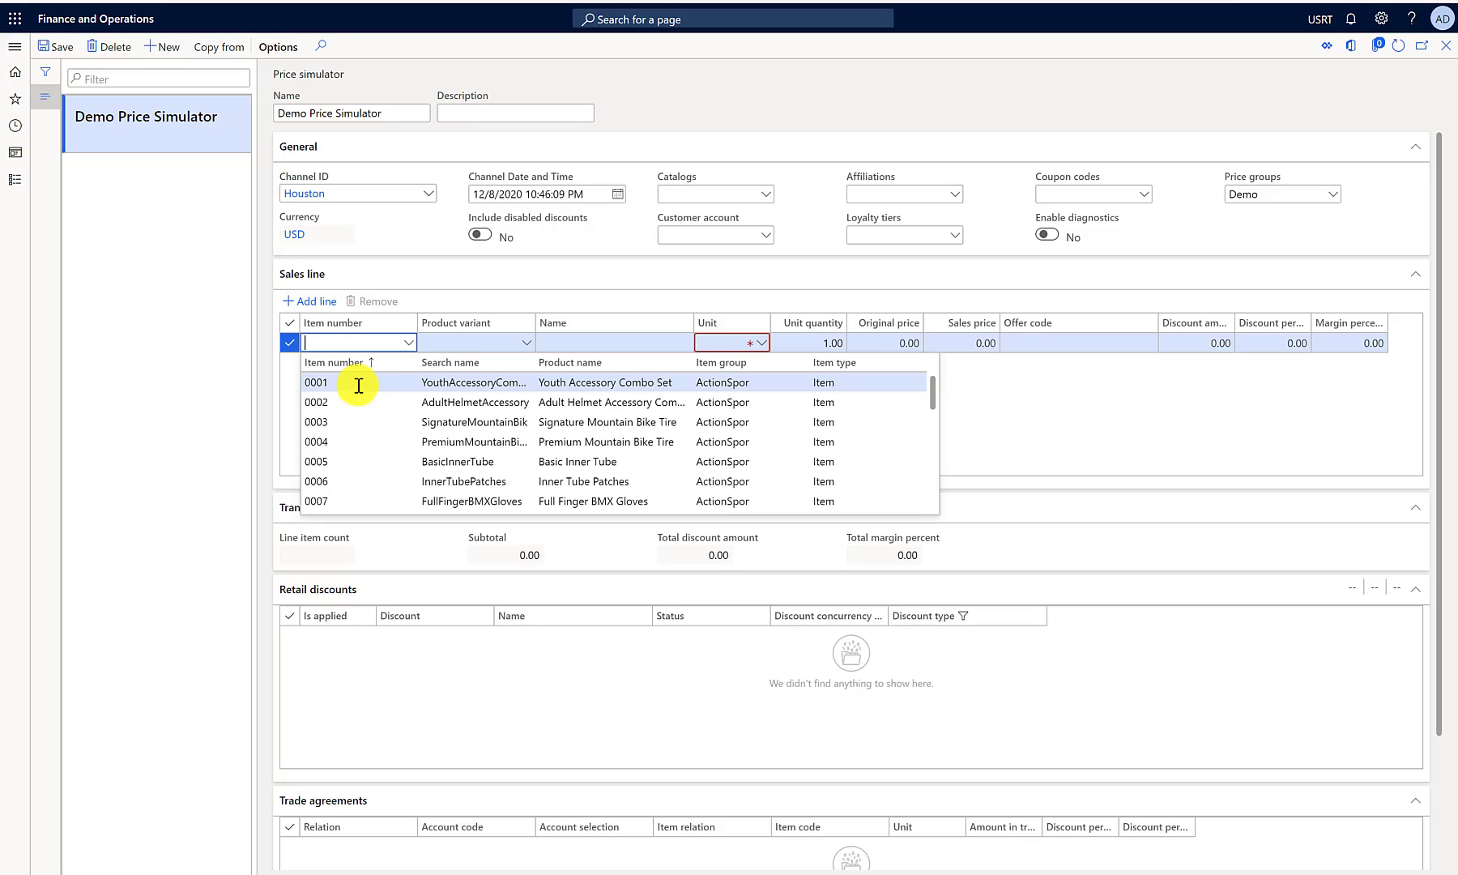
click(359, 387)
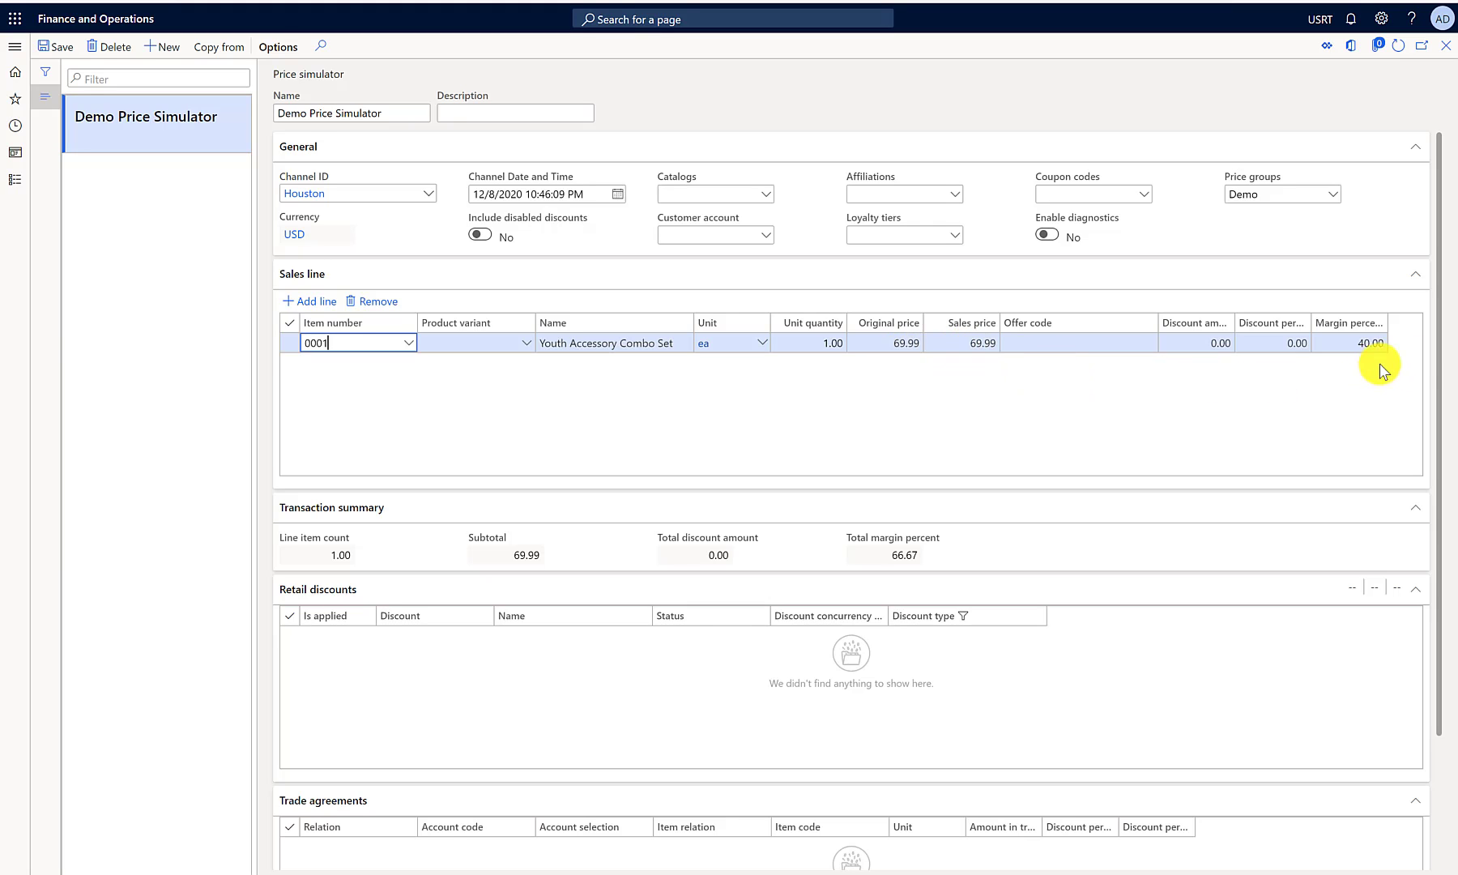
drag(1437, 374, 1438, 555)
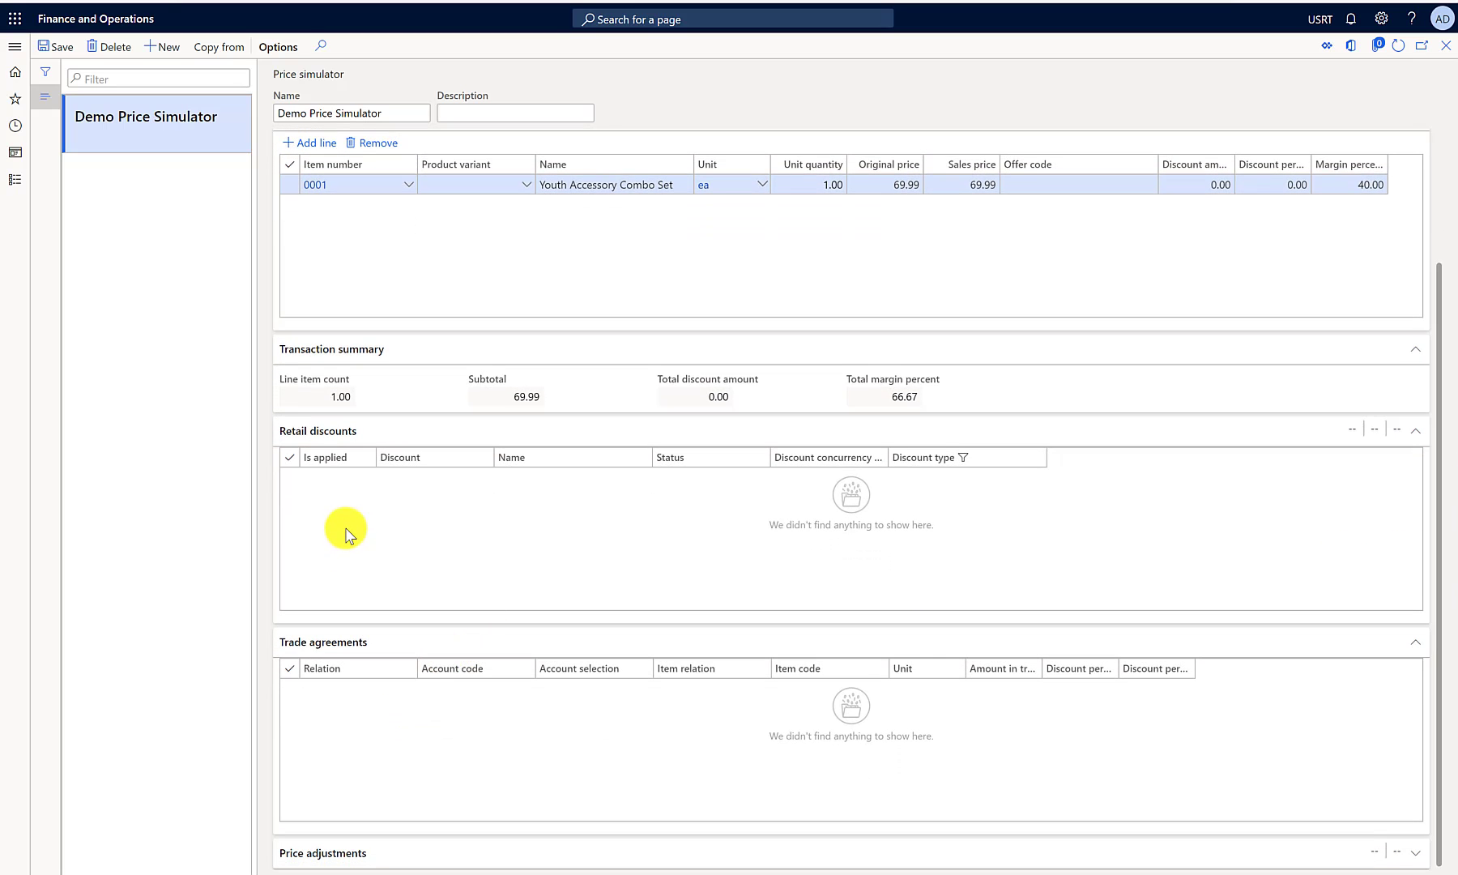
click(325, 856)
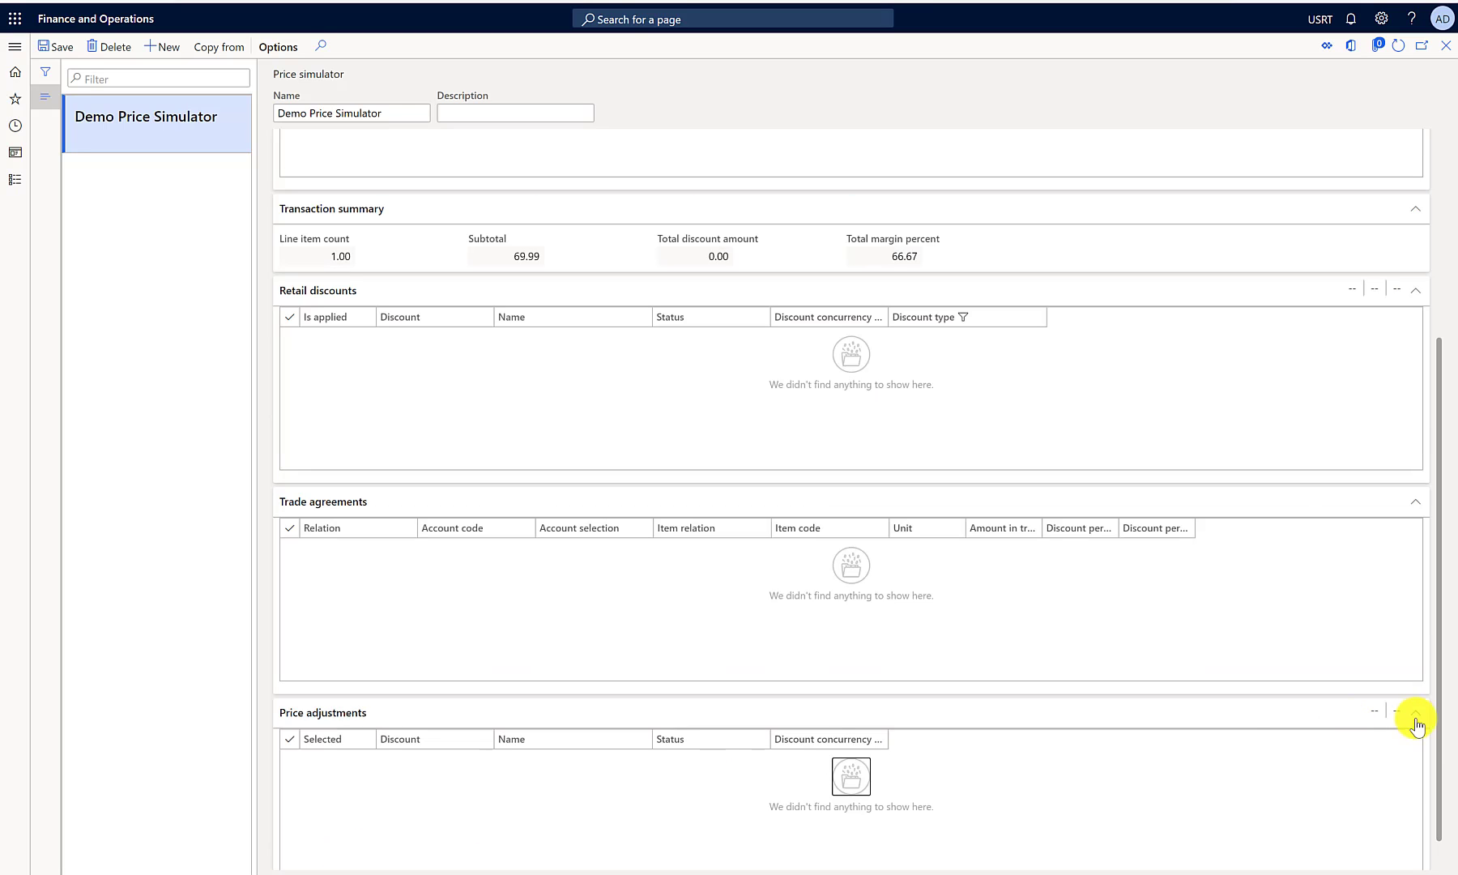
drag(1435, 763, 1432, 509)
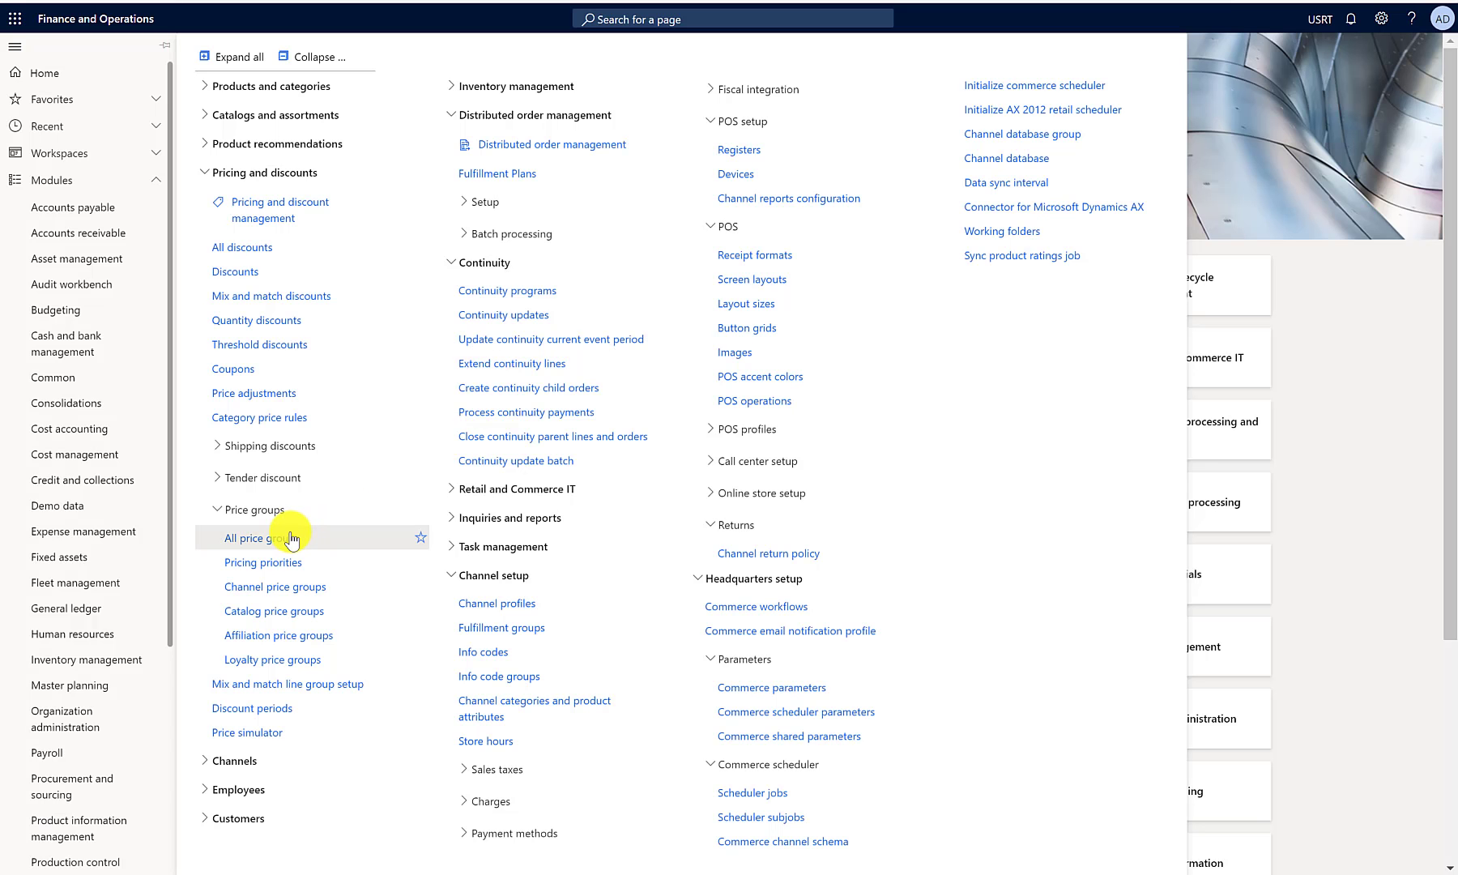
- Open the All price groups list
click(292, 538)
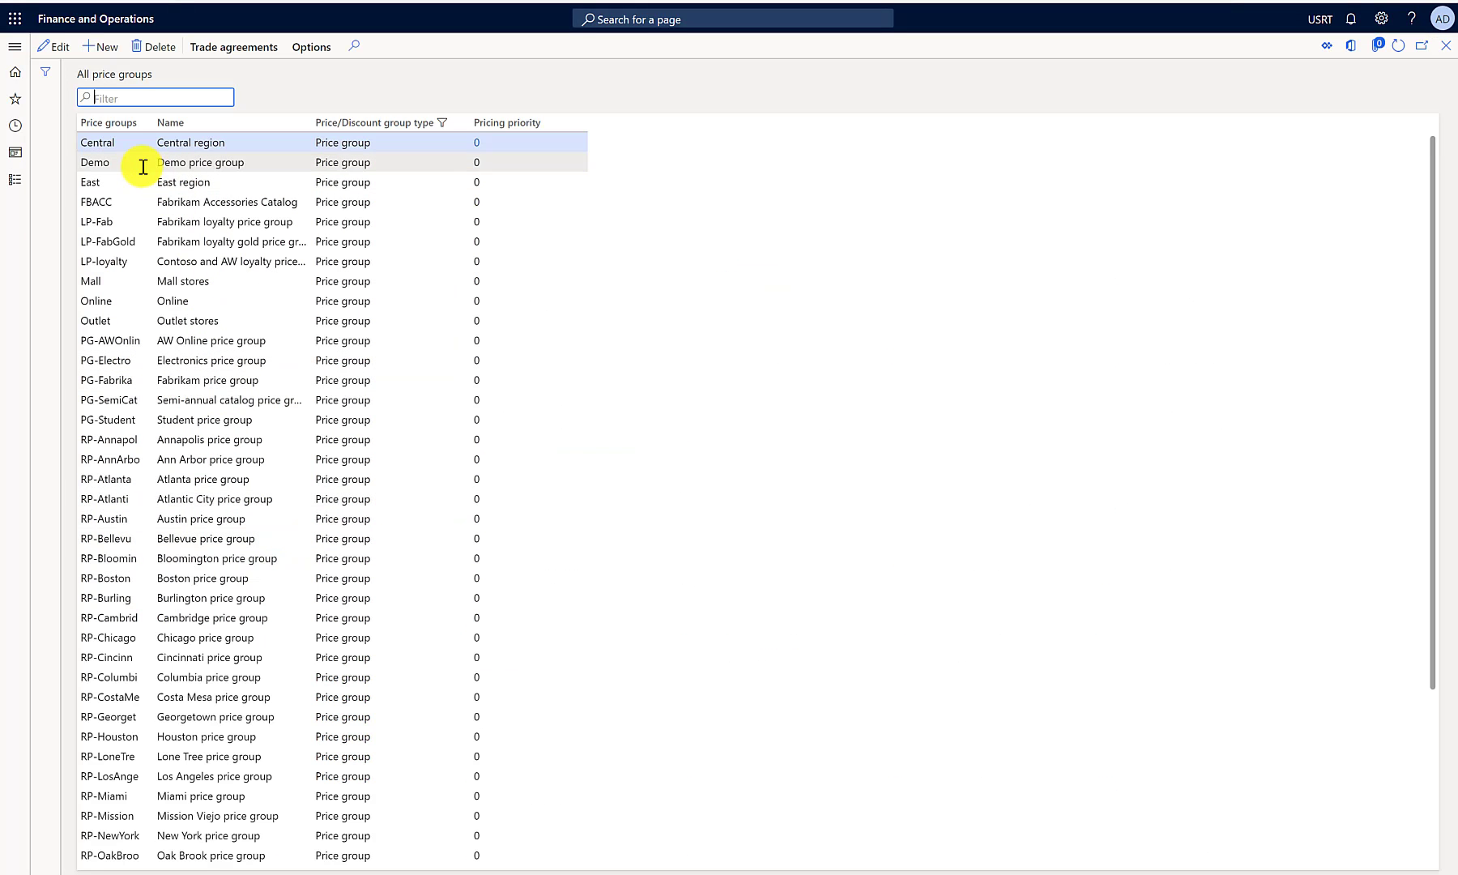
- Open the lines of the Demo price group's Retail sales price trade agreement journal
click(135, 160)
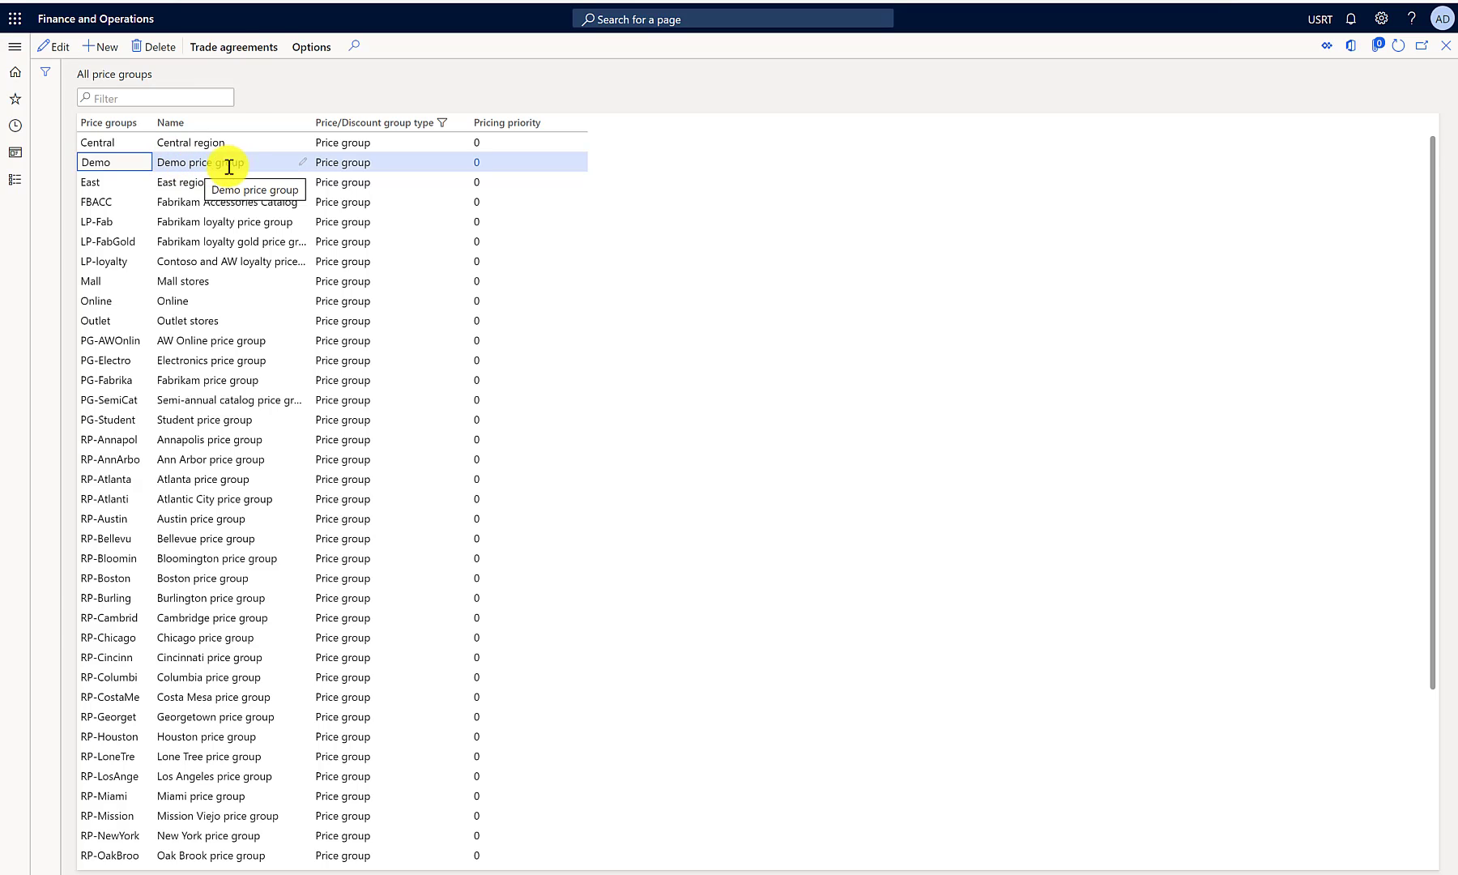
click(227, 49)
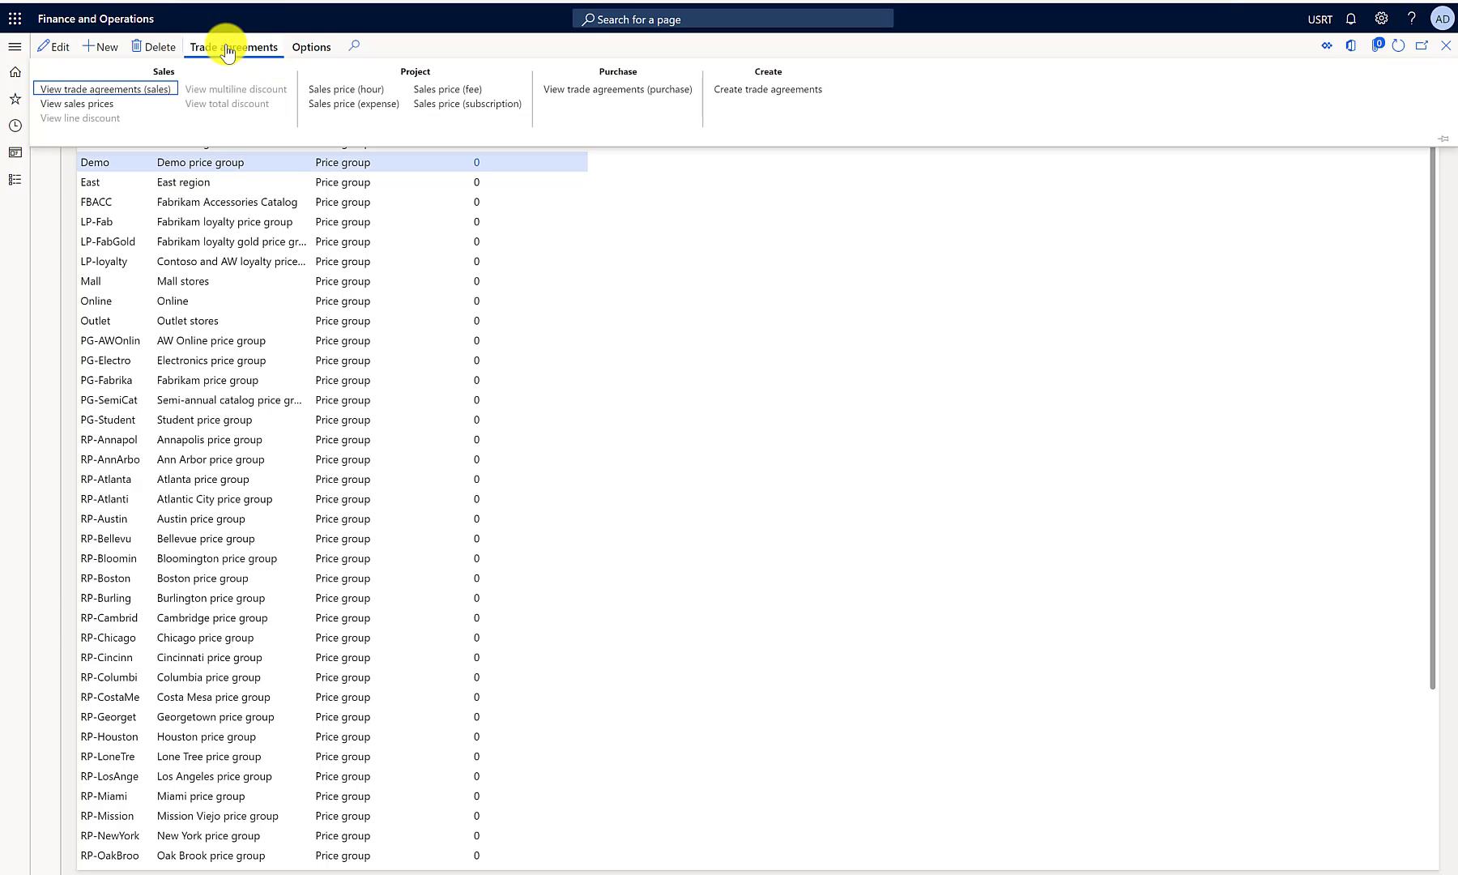
click(770, 90)
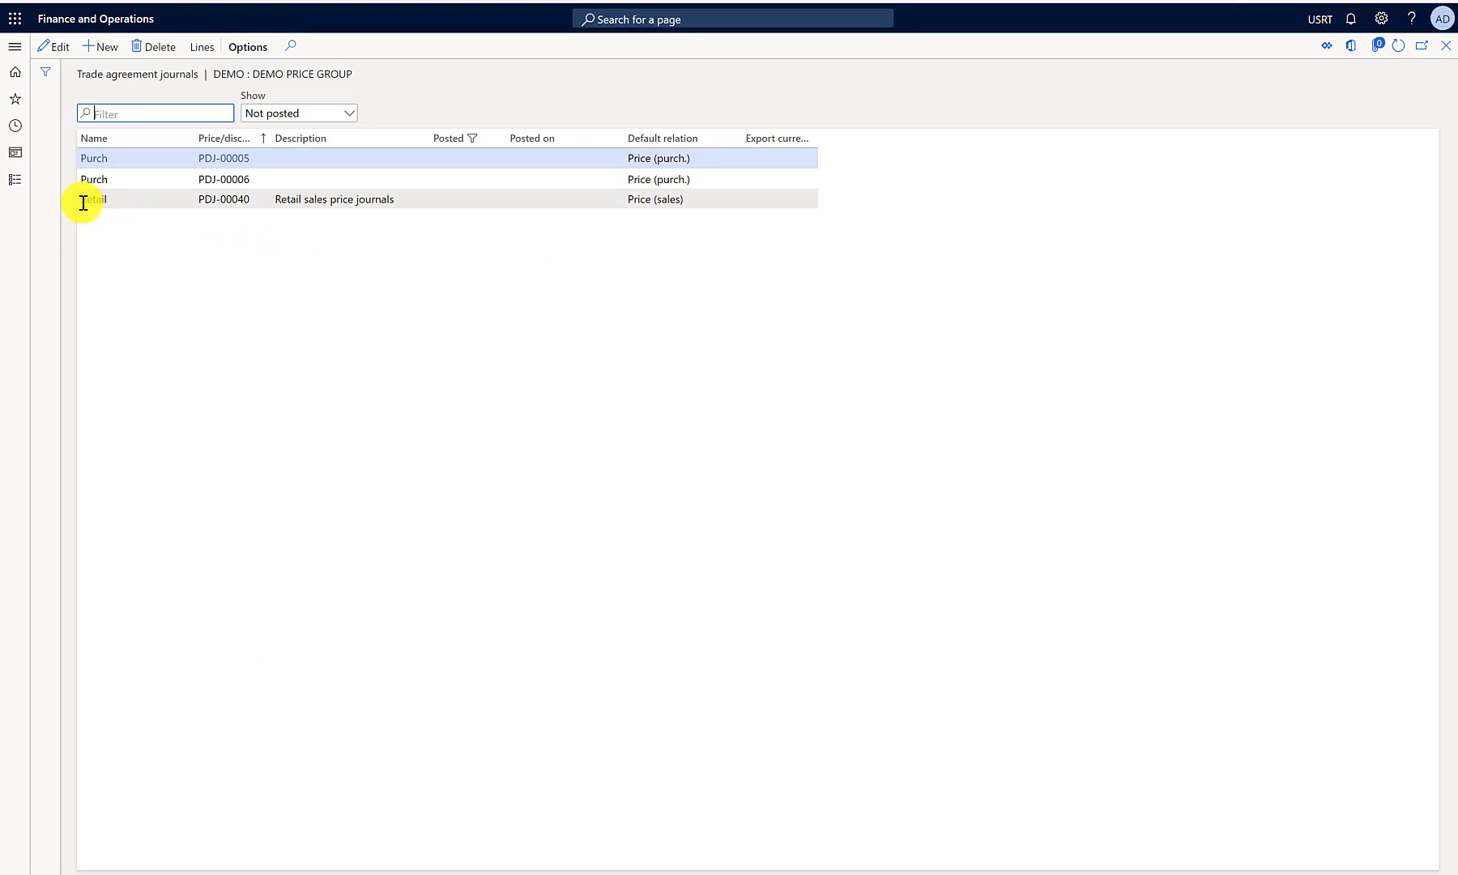
click(84, 200)
click(207, 51)
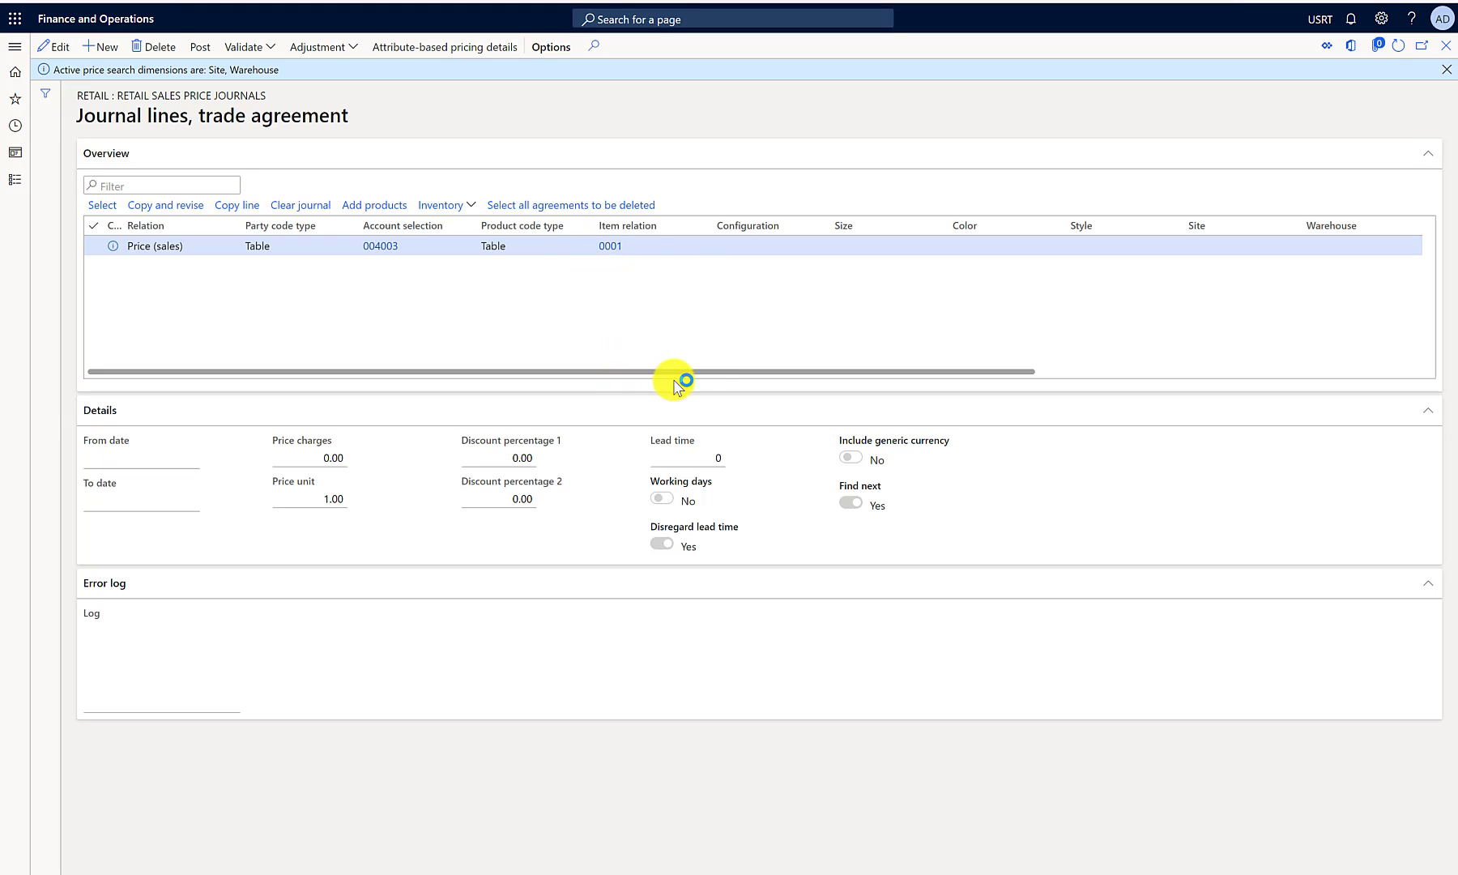
- Make the item 0001 journal line editable and set its warehouse to HOUSTON
drag(706, 379, 770, 378)
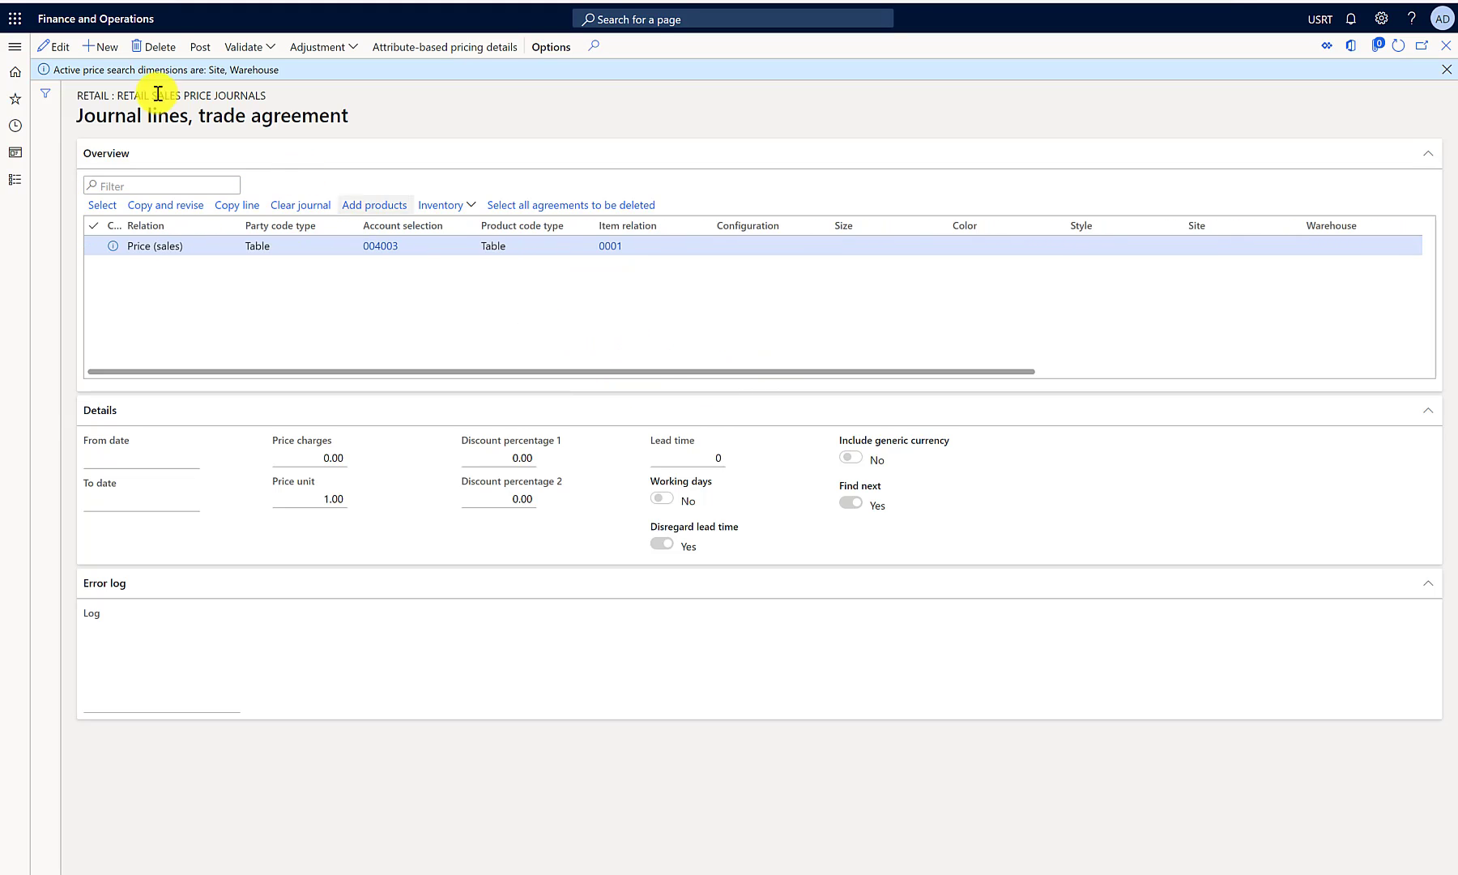
click(54, 46)
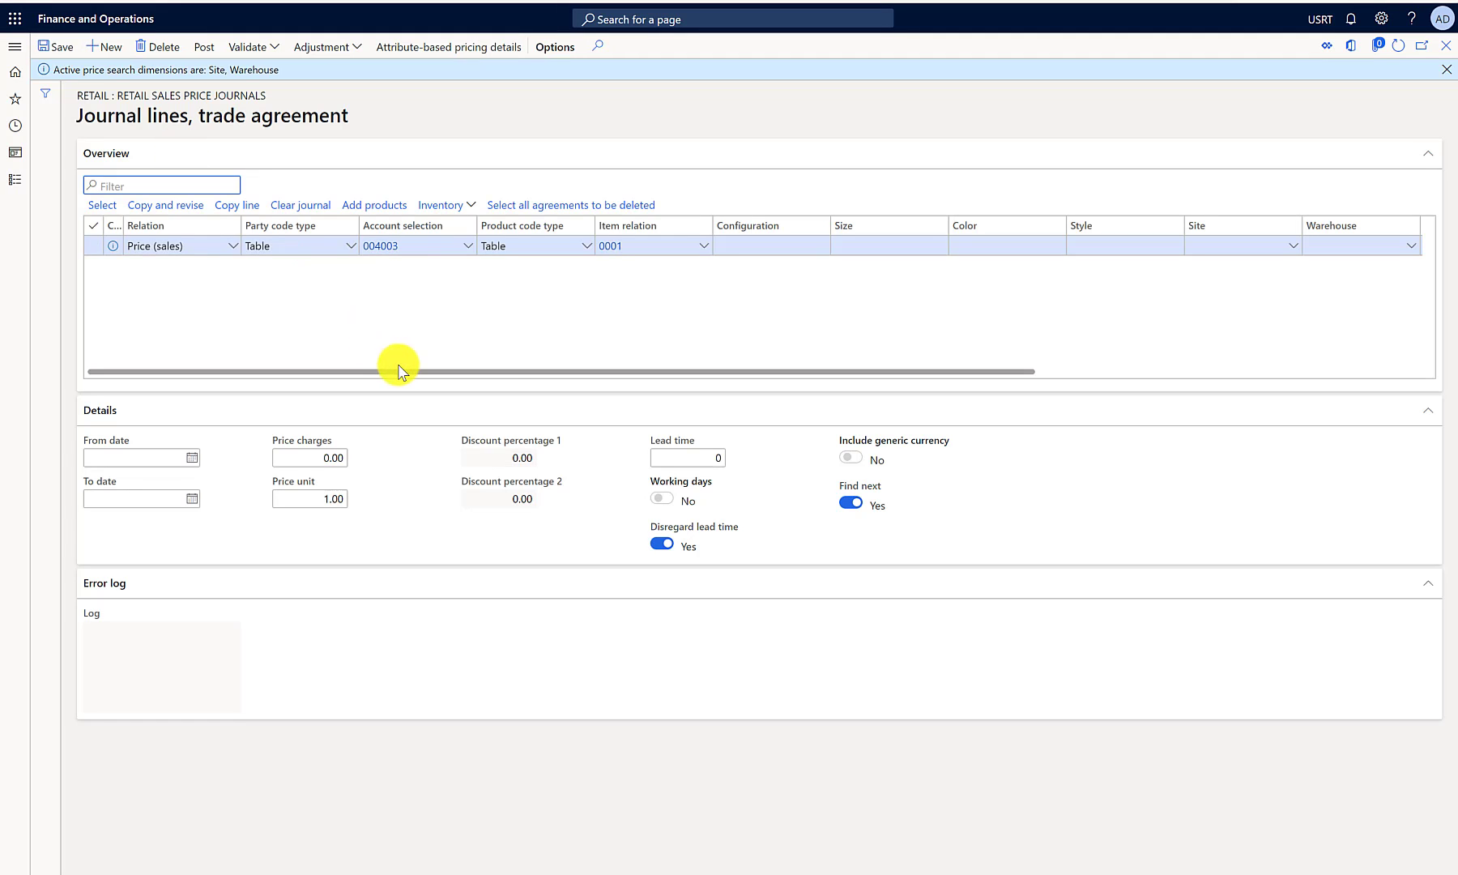
drag(511, 372, 808, 376)
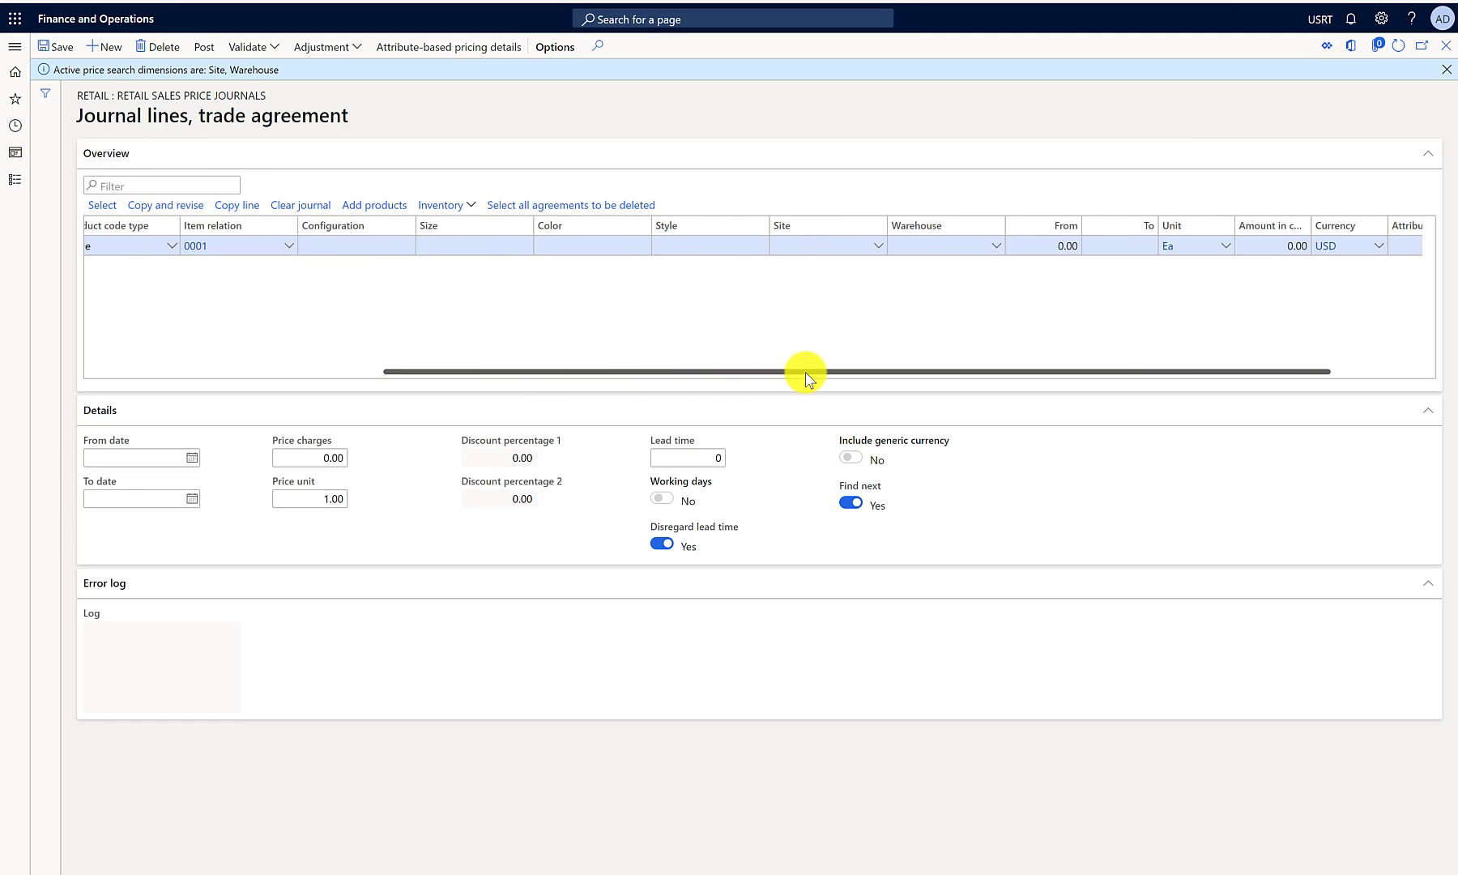
click(995, 248)
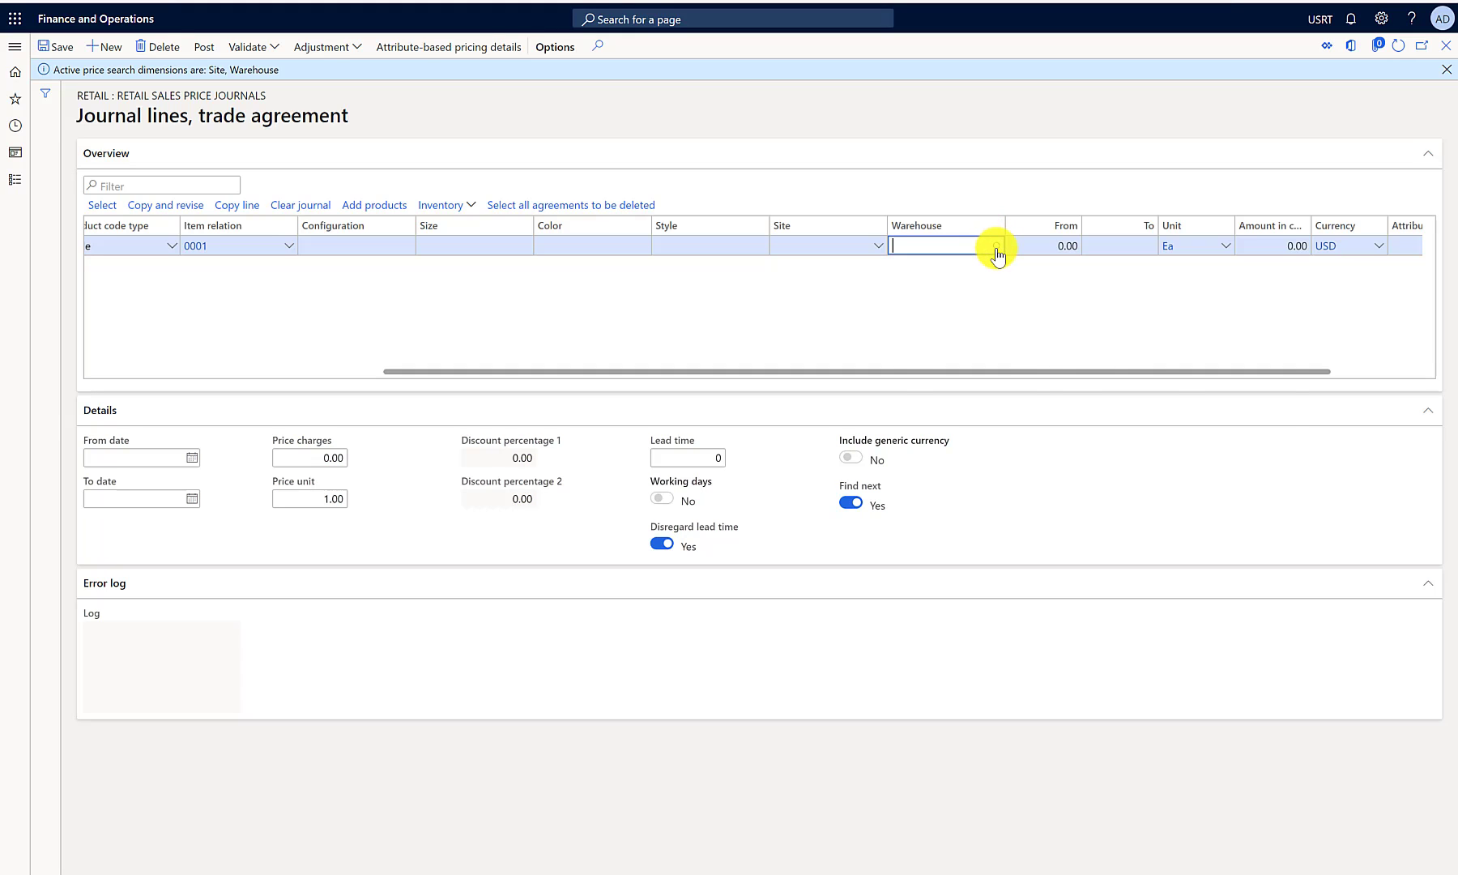
click(995, 247)
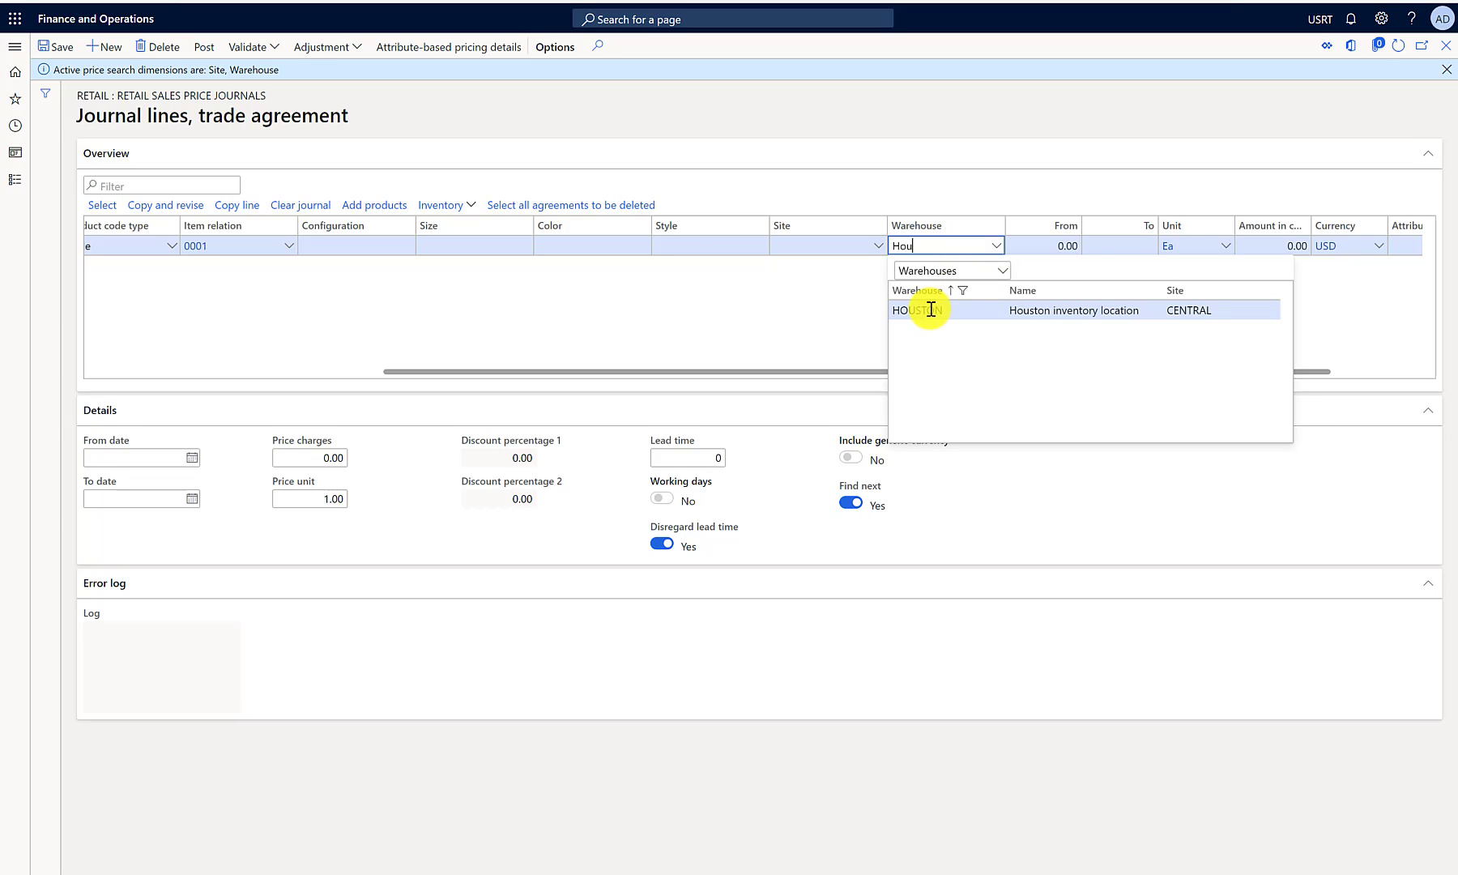
click(932, 310)
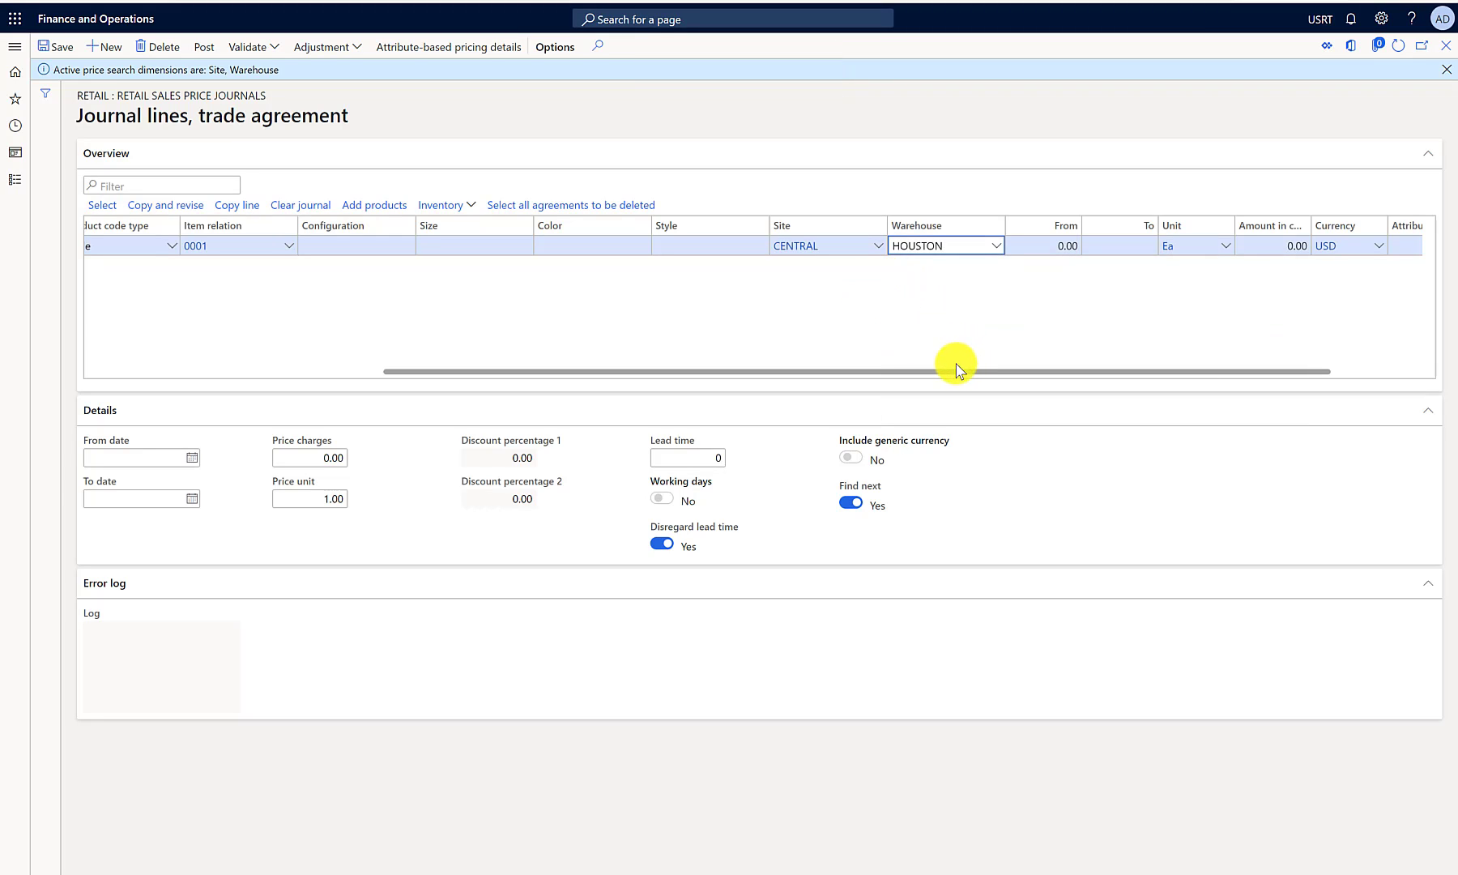
- Correct the line's amount to 100 USD
click(1259, 251)
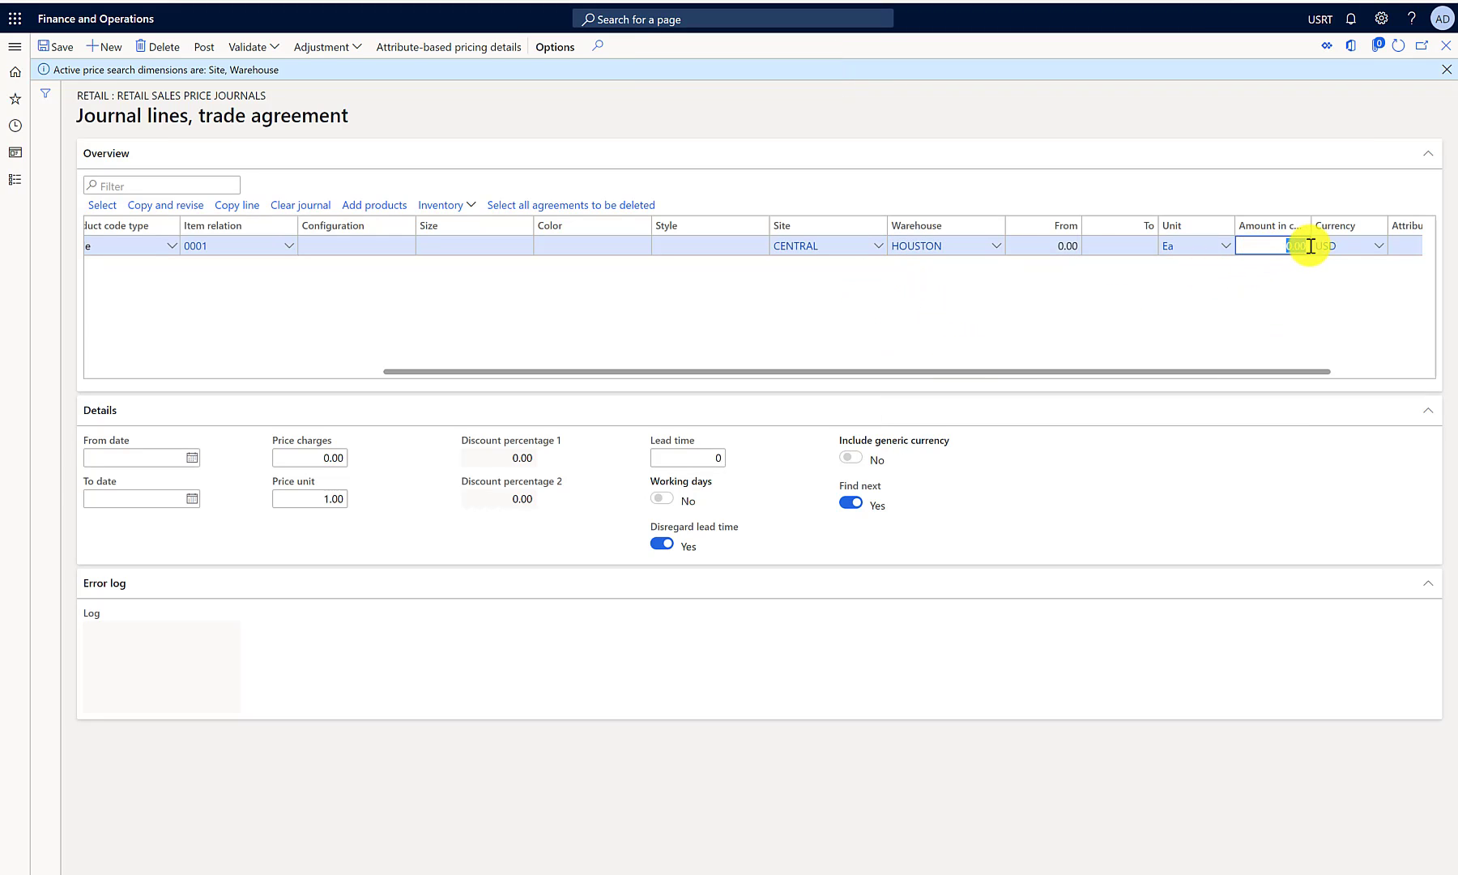
mouse_move(1322, 248)
key(BackSpace)
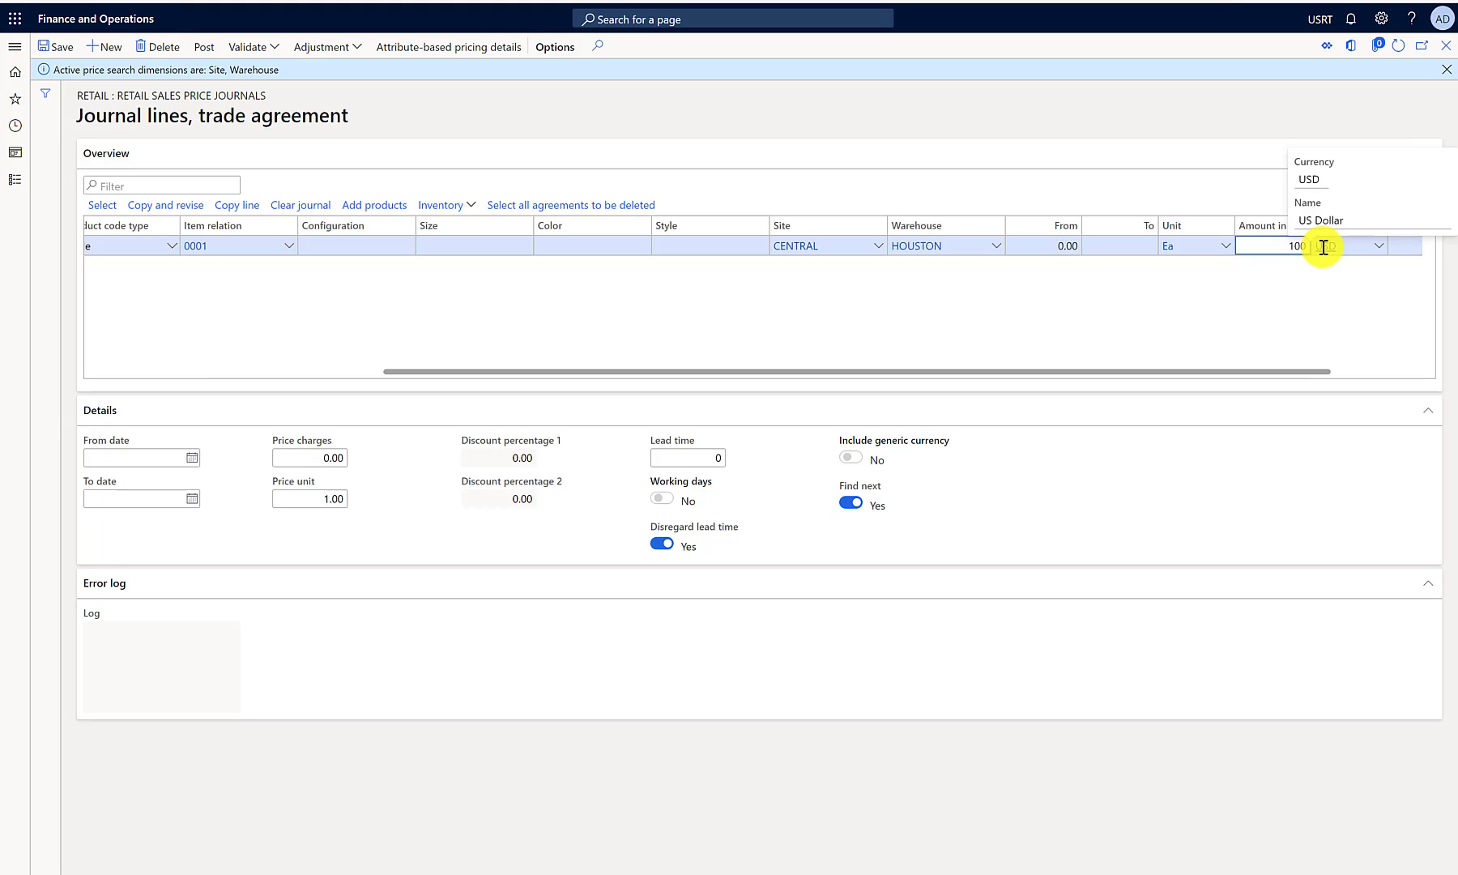
click(1322, 247)
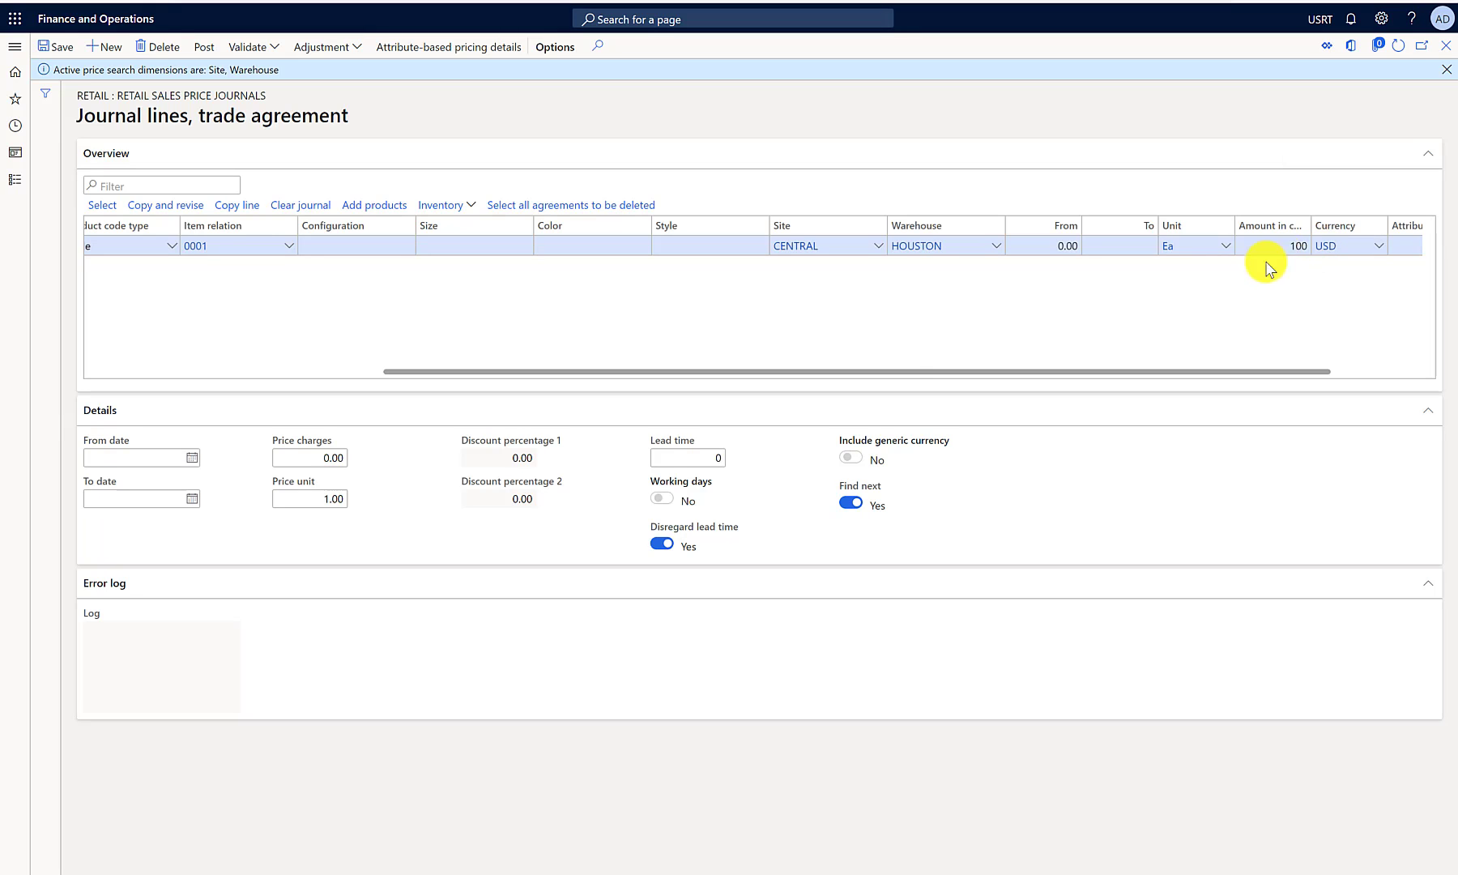
drag(888, 372, 497, 395)
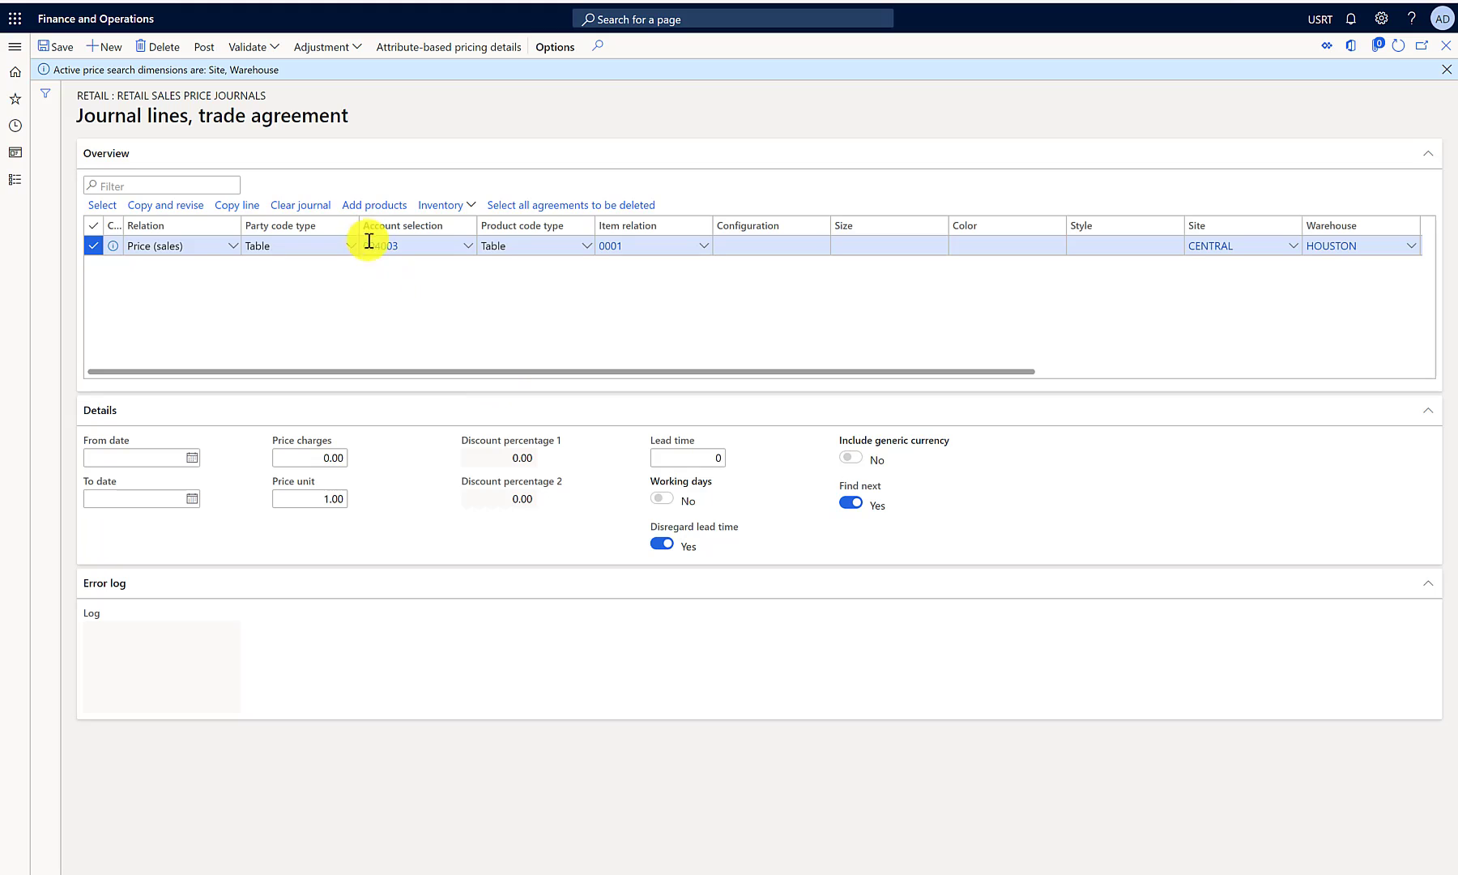
- Add a new trade agreement journal line for item 0001
click(105, 46)
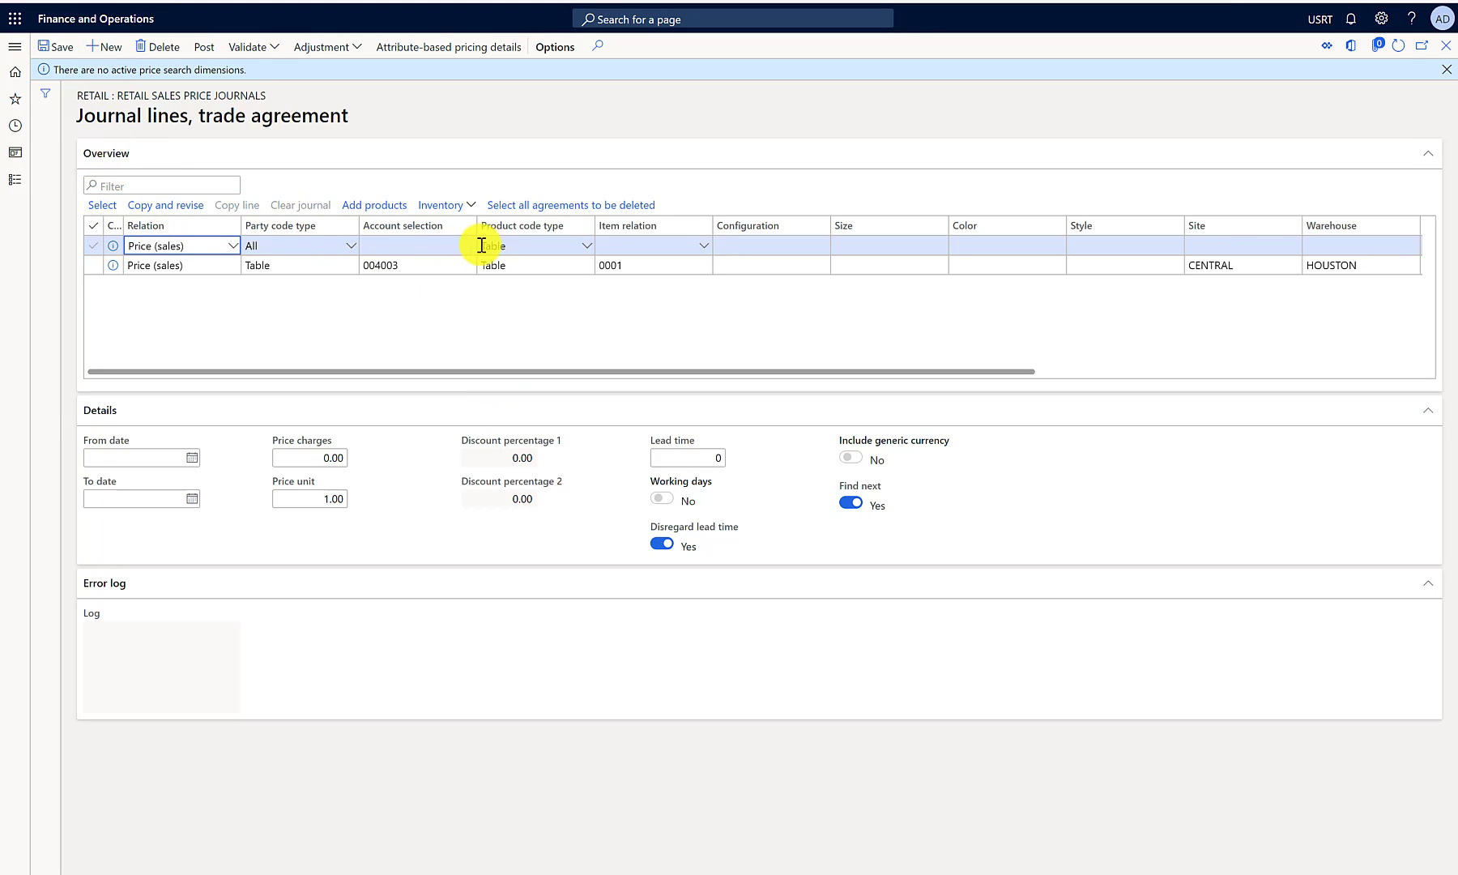
click(643, 243)
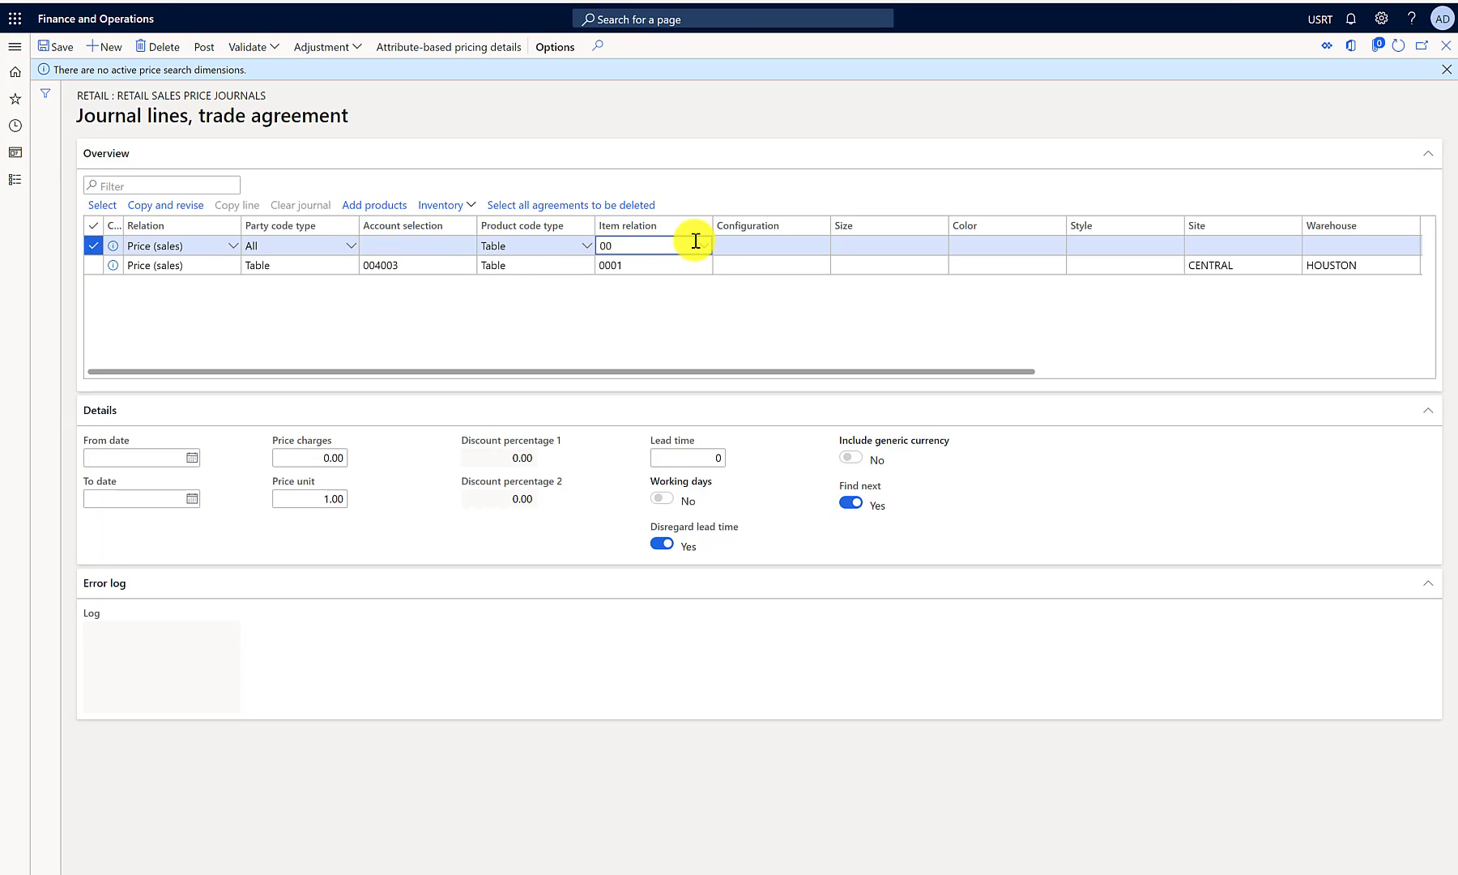
text(0001)
key(Tab)
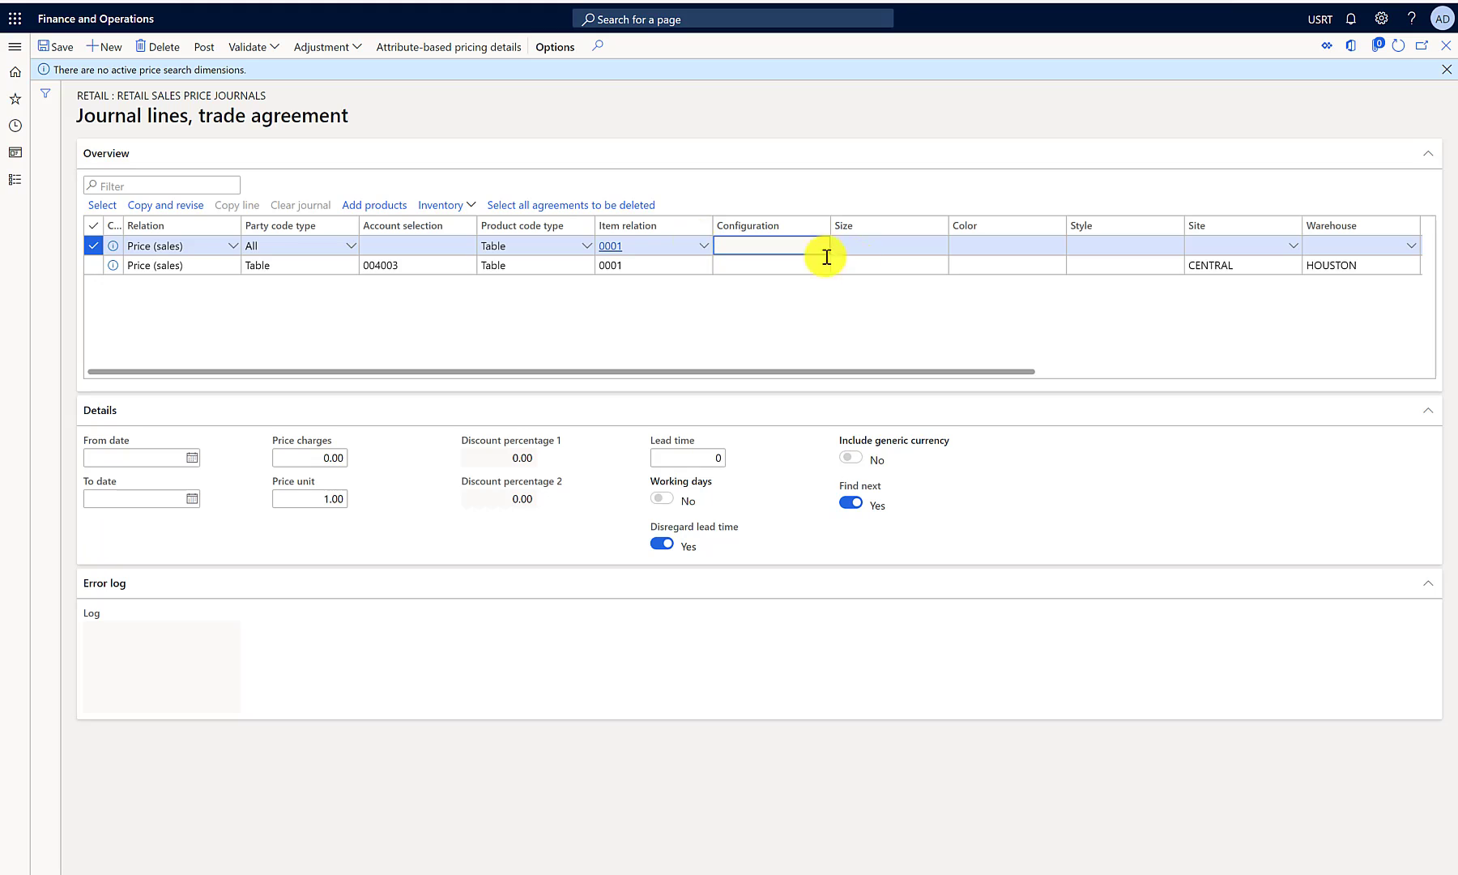
- Give the new line site CENTRAL, warehouse HOUSTON and amount 200
click(1292, 247)
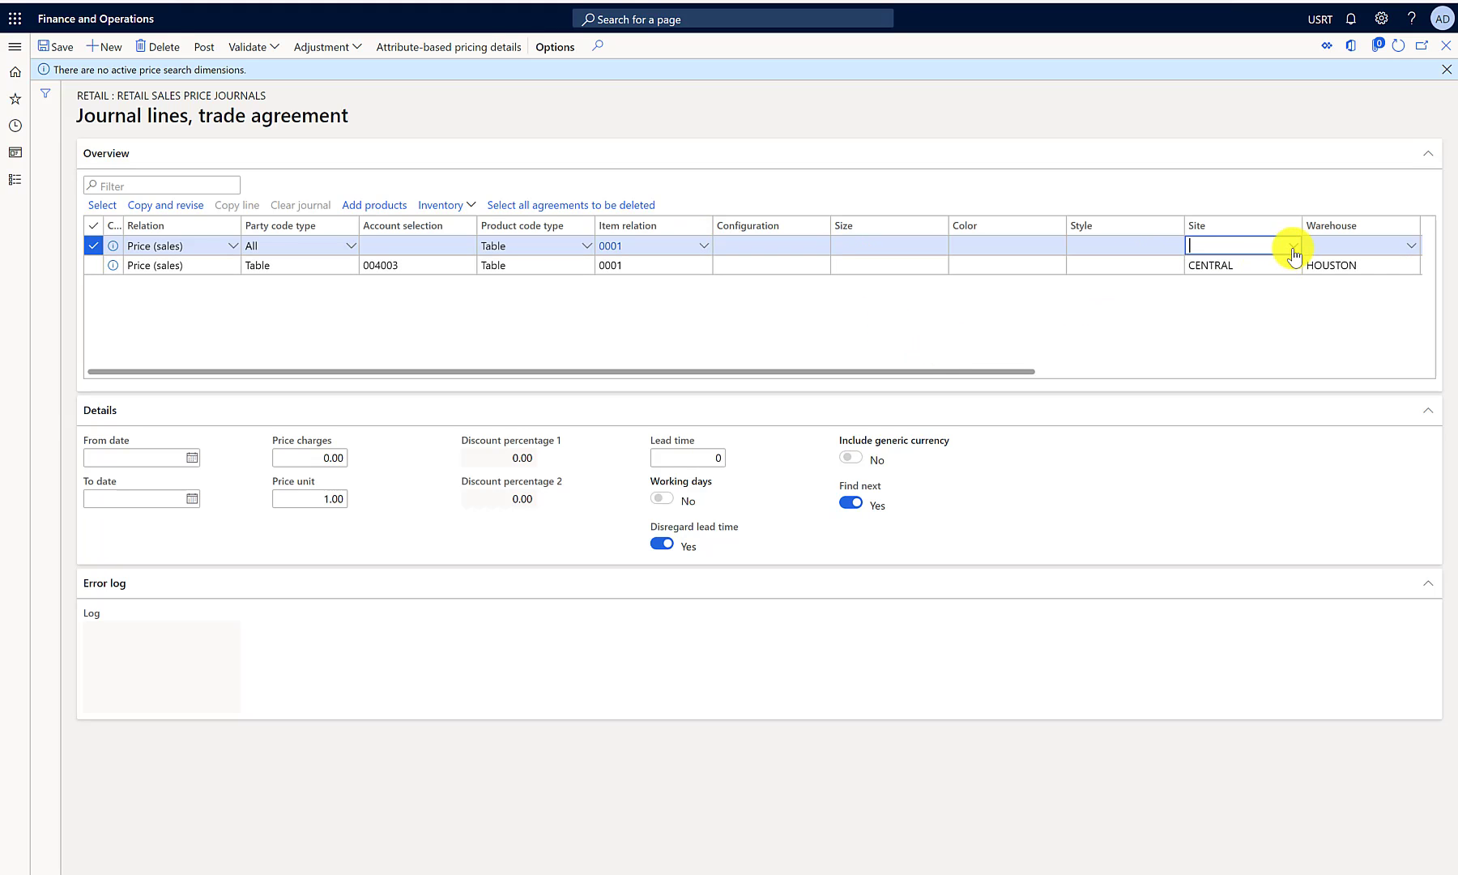
click(1231, 285)
click(1409, 247)
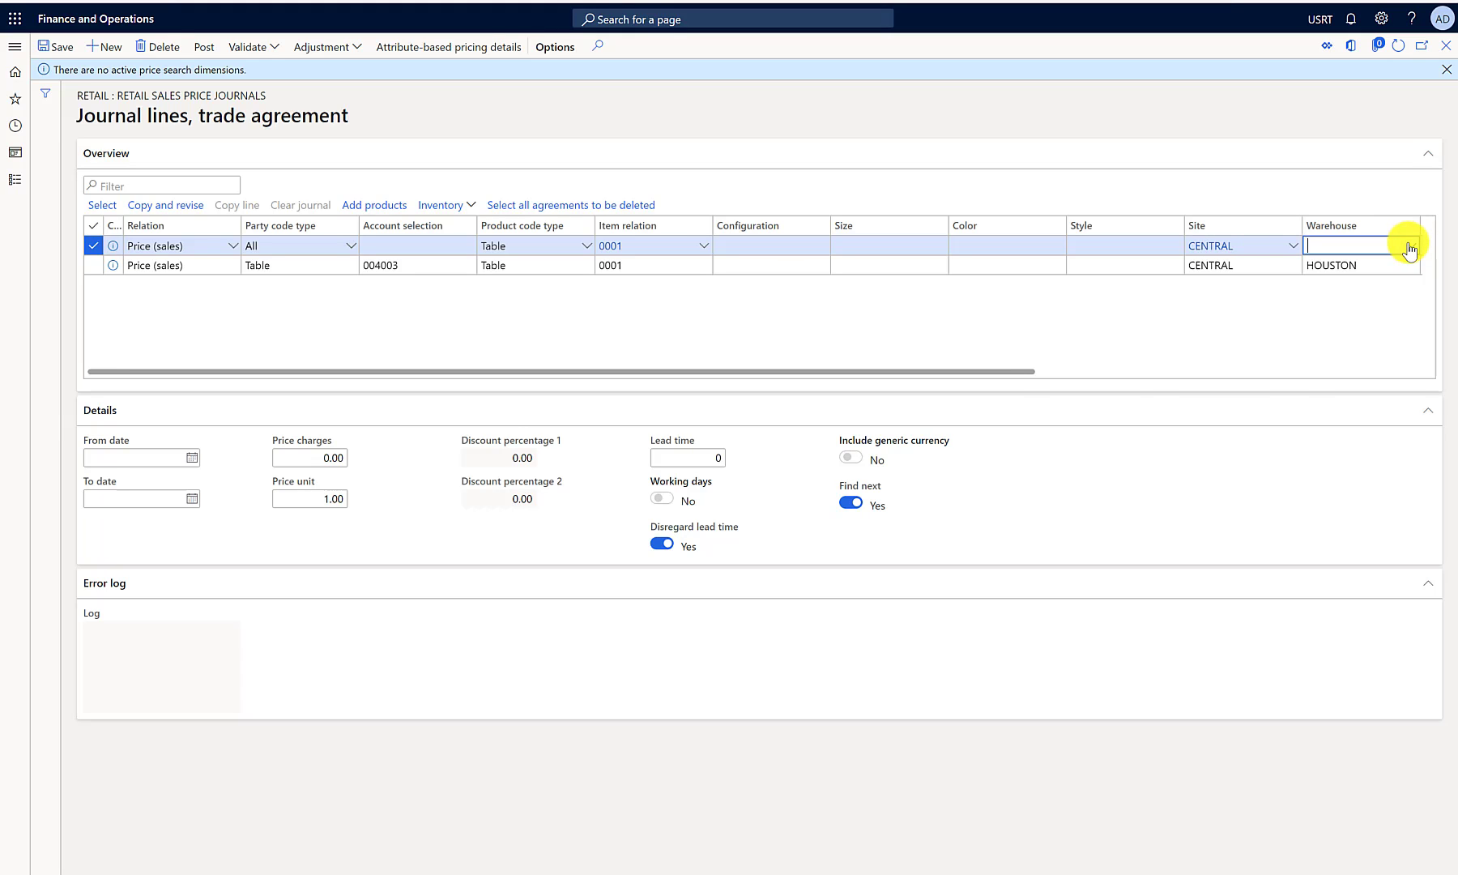
click(1324, 247)
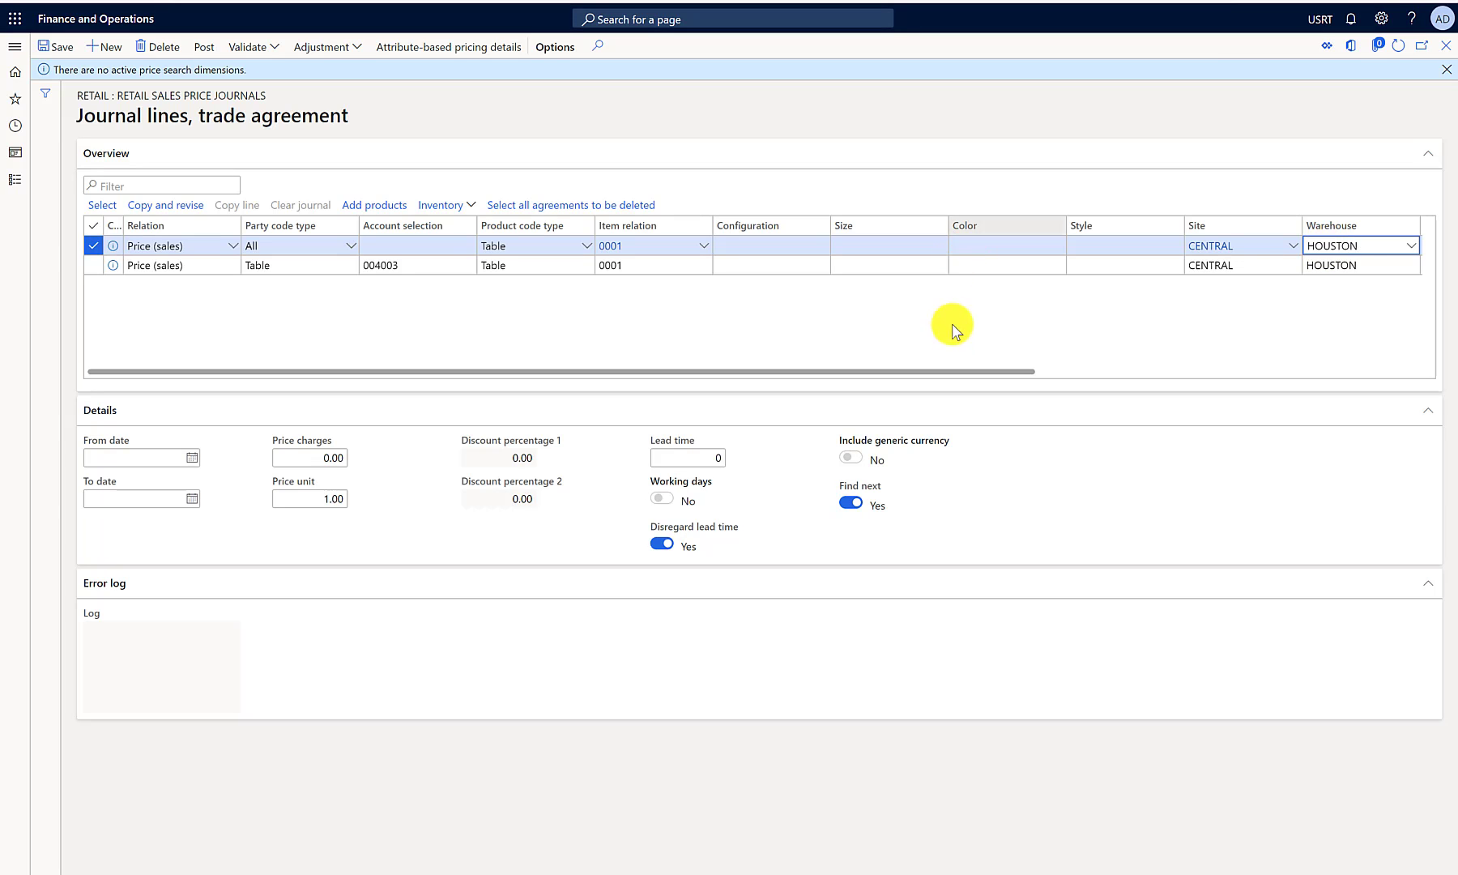
drag(953, 373, 1256, 368)
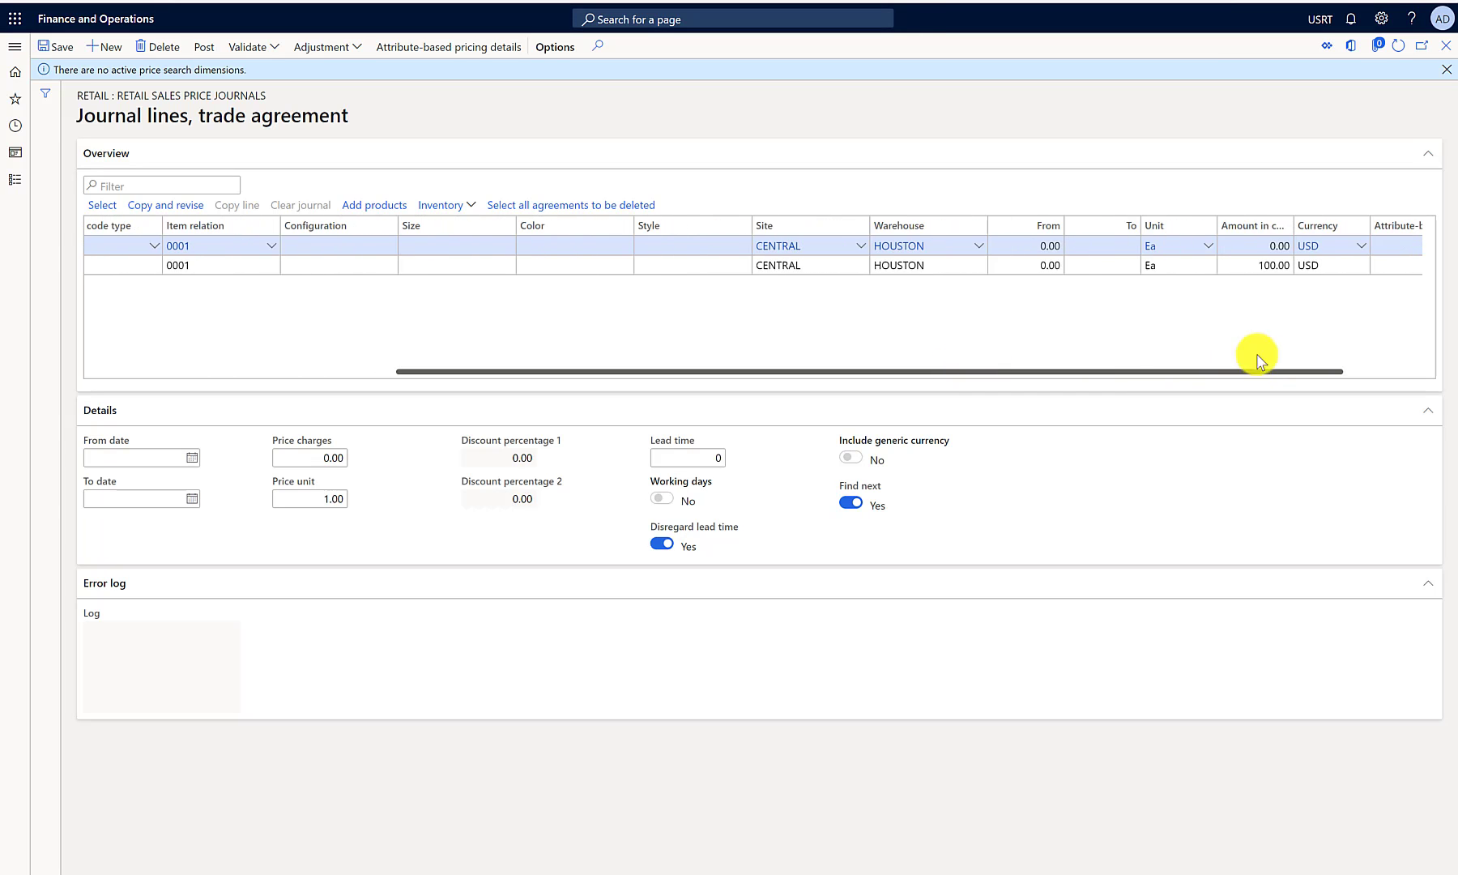
click(1261, 245)
text(200)
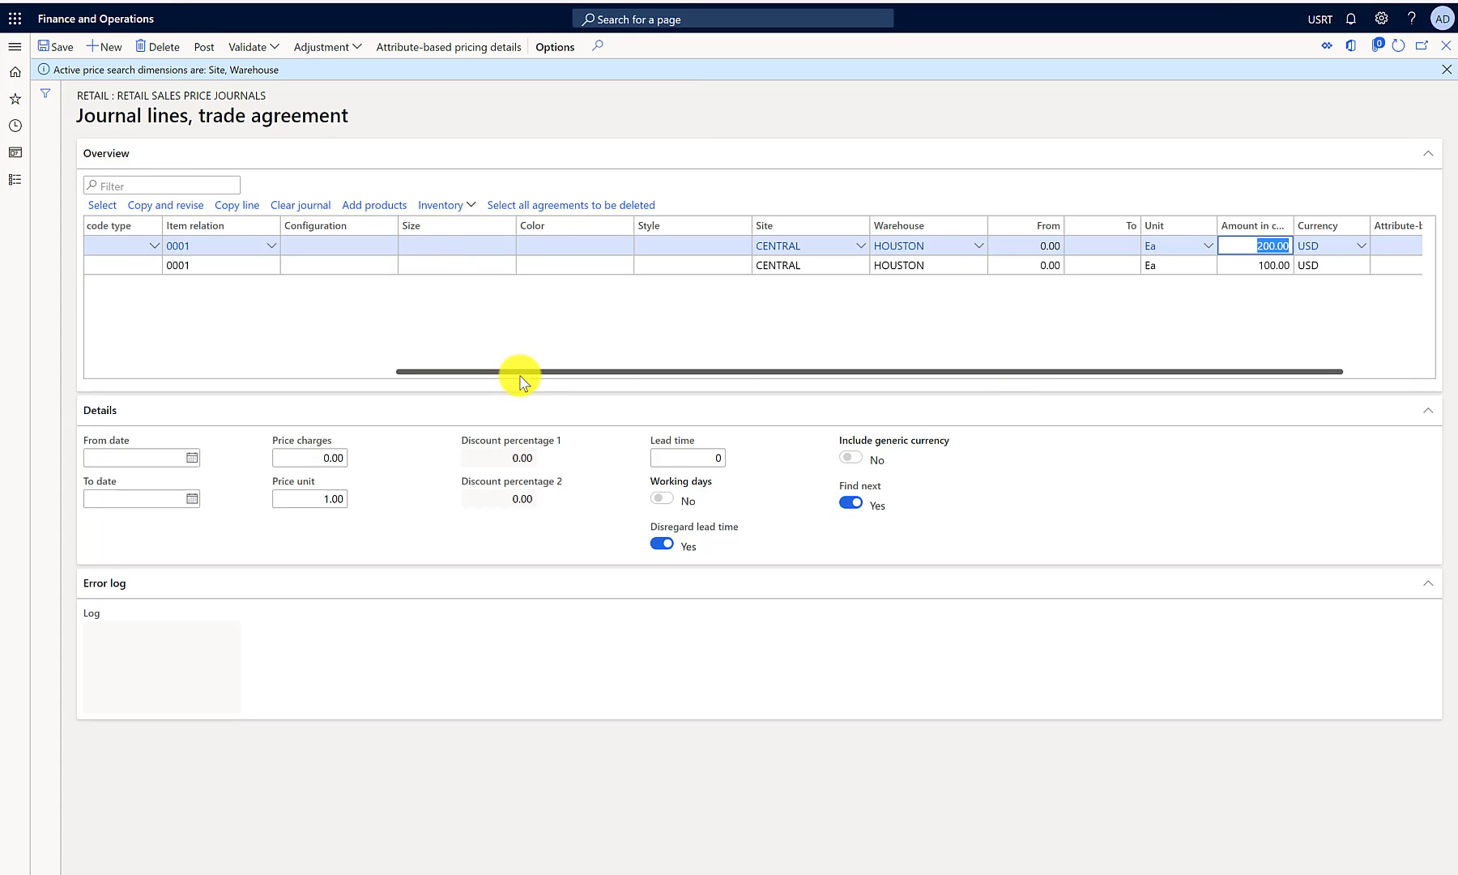
drag(515, 372, 201, 379)
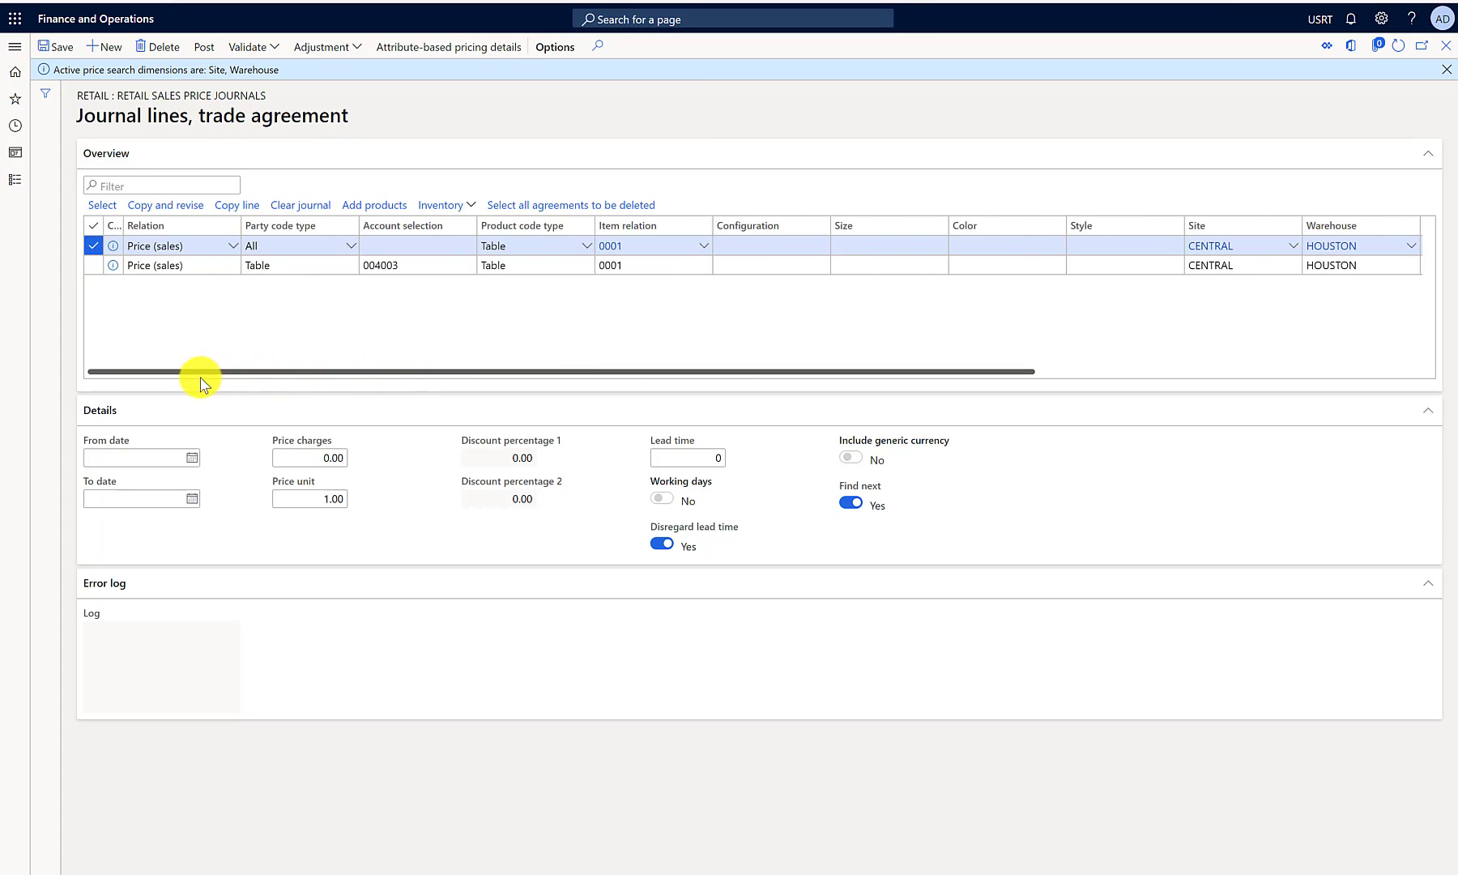
- Post the Retail sales price journal and confirm the posting
click(204, 48)
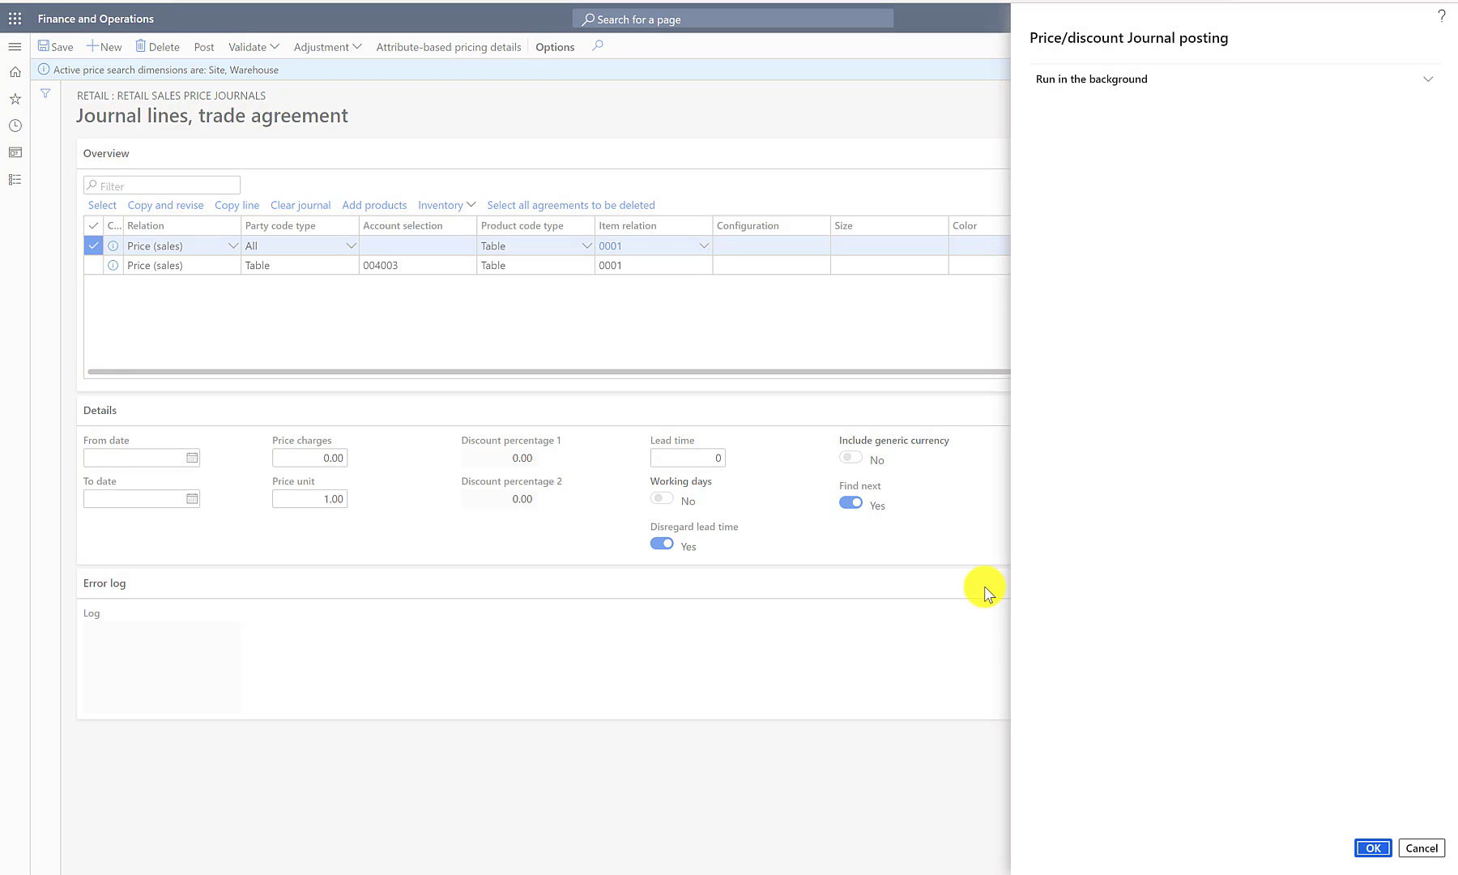
click(1370, 848)
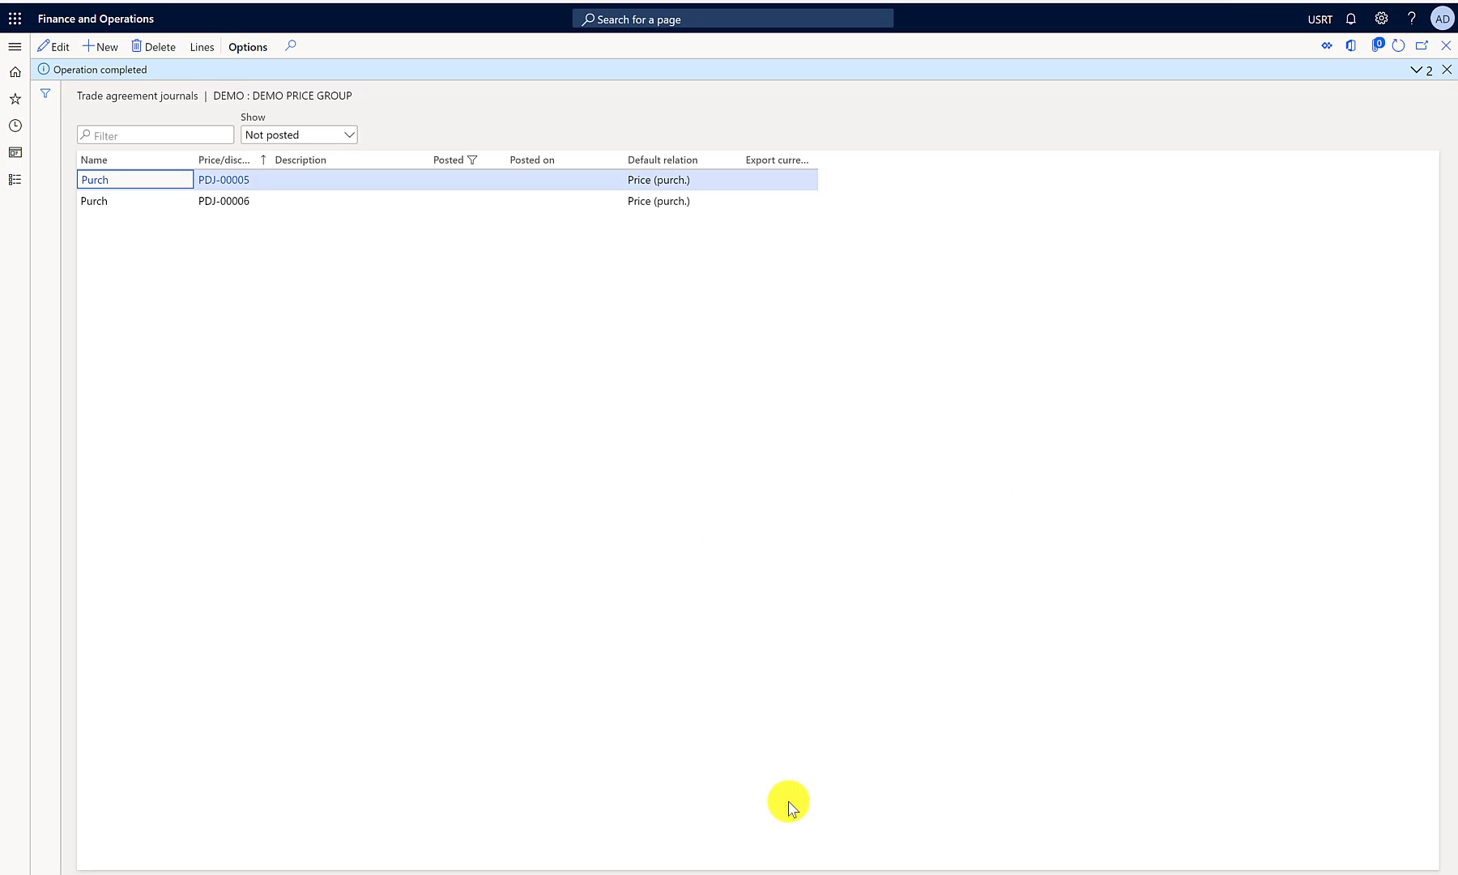
- Open the Price simulator from the Retail and Commerce module
click(9, 48)
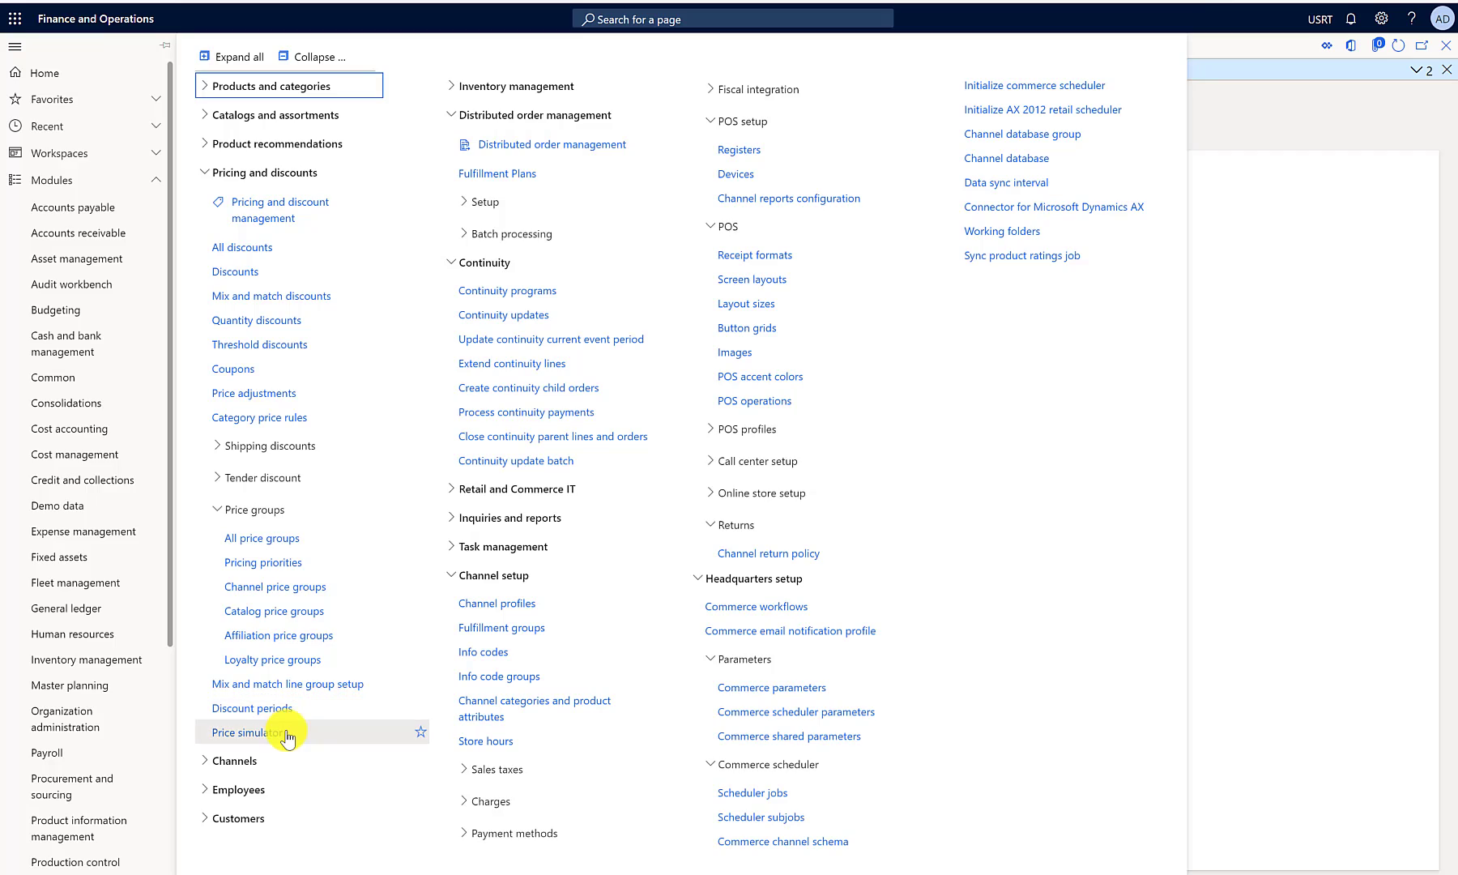
click(288, 734)
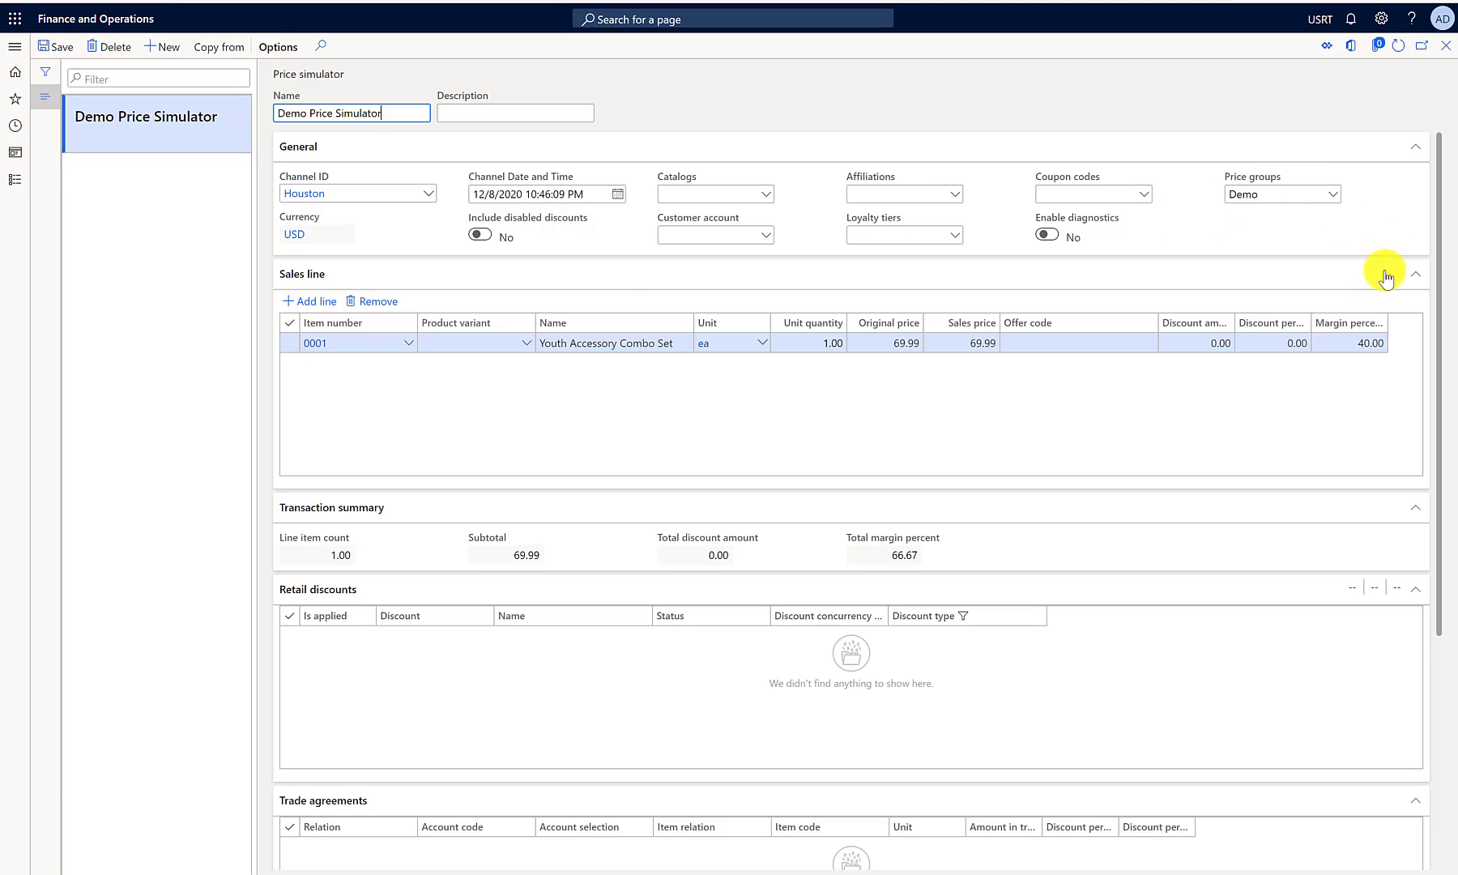
drag(1438, 286, 1441, 362)
scroll(1438, 340, up, 3)
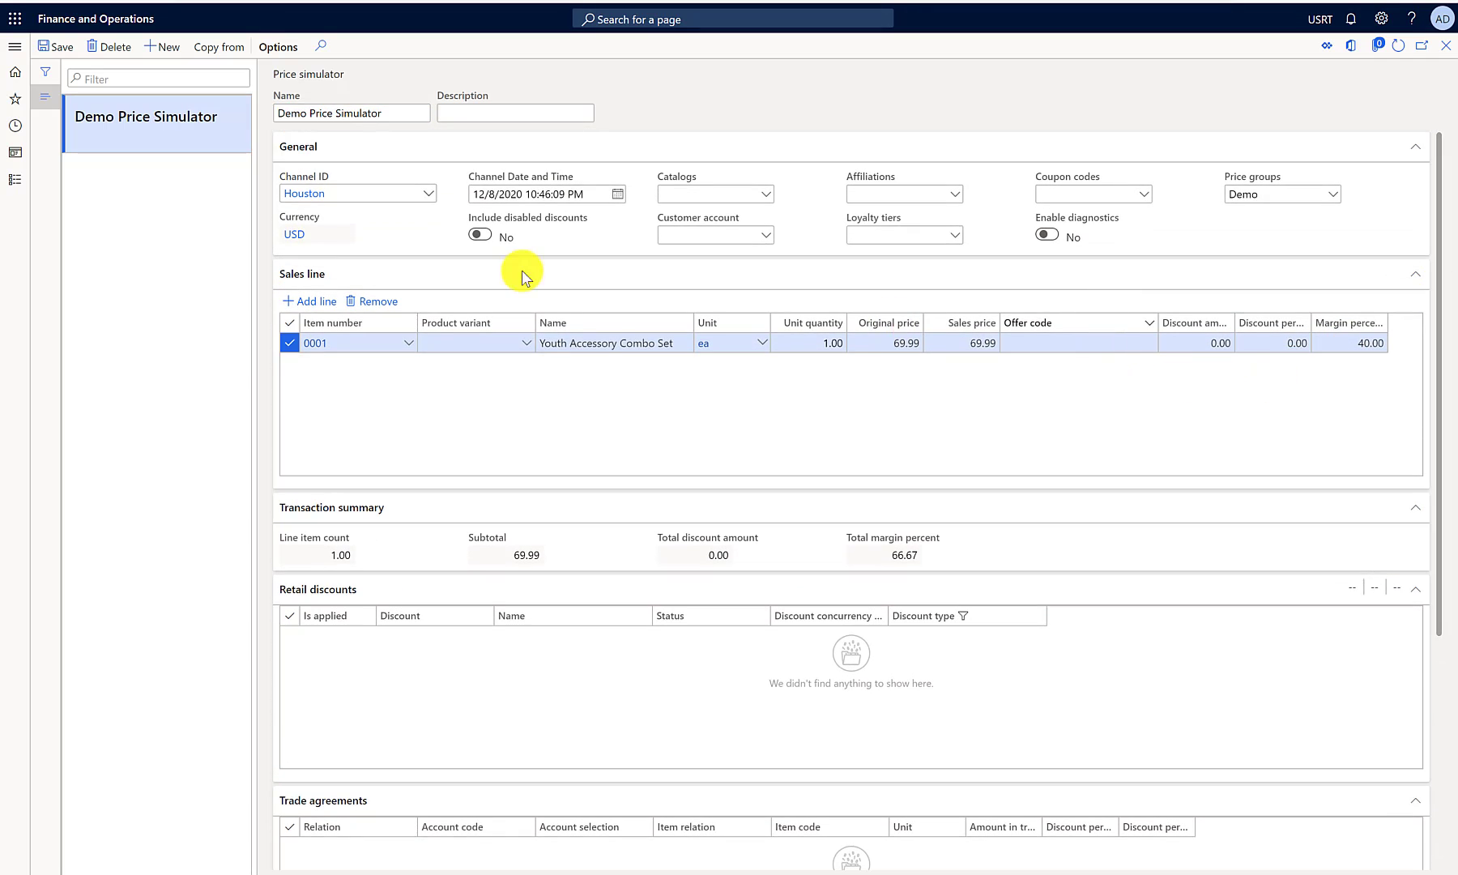
- Simulate item 0001 for the specific customer account and review the sales line price and trade agreements
click(761, 239)
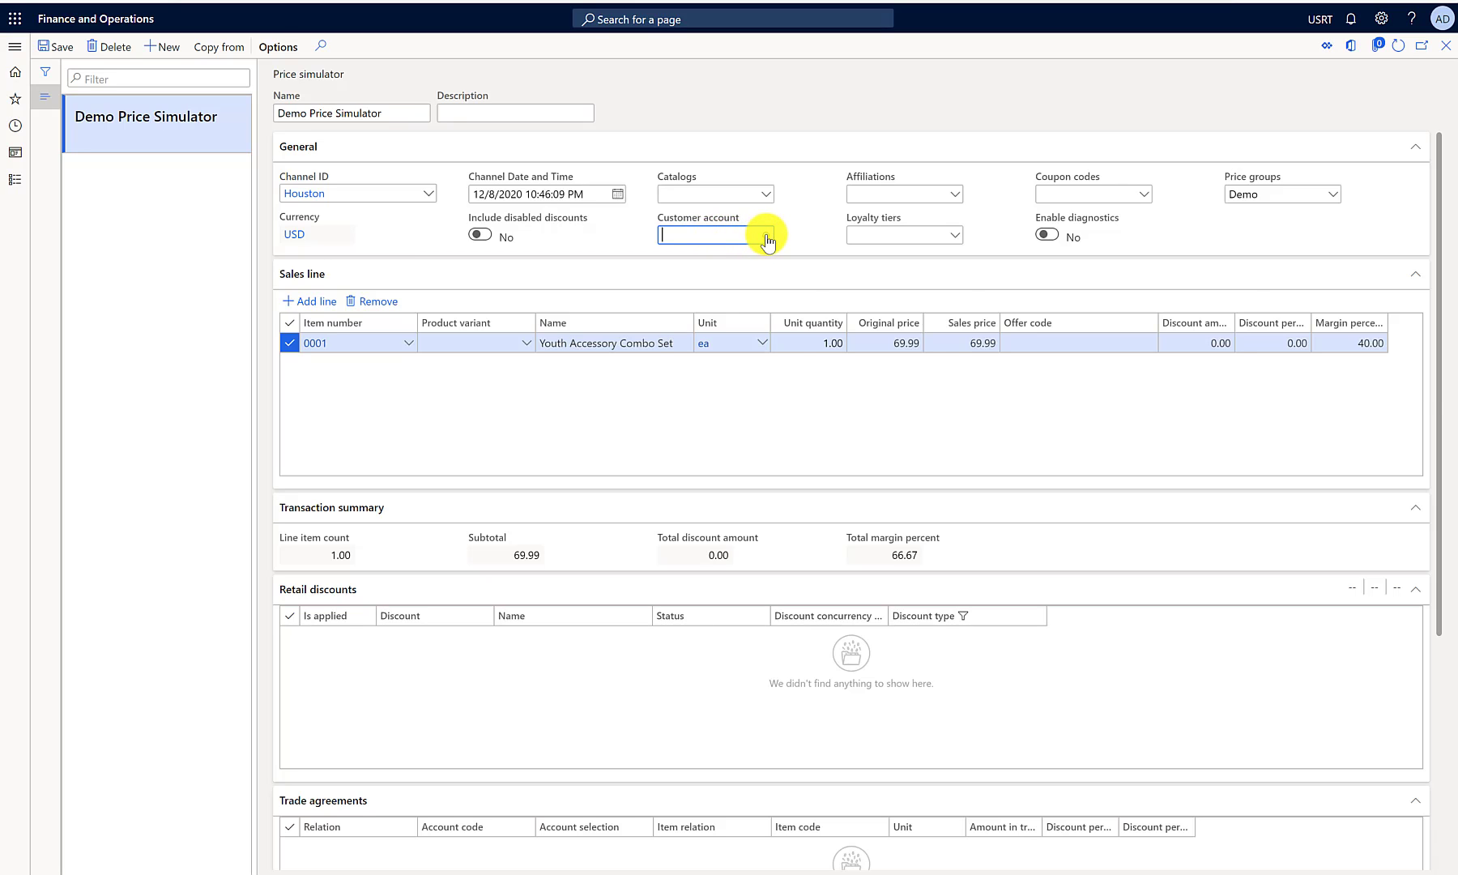
click(767, 240)
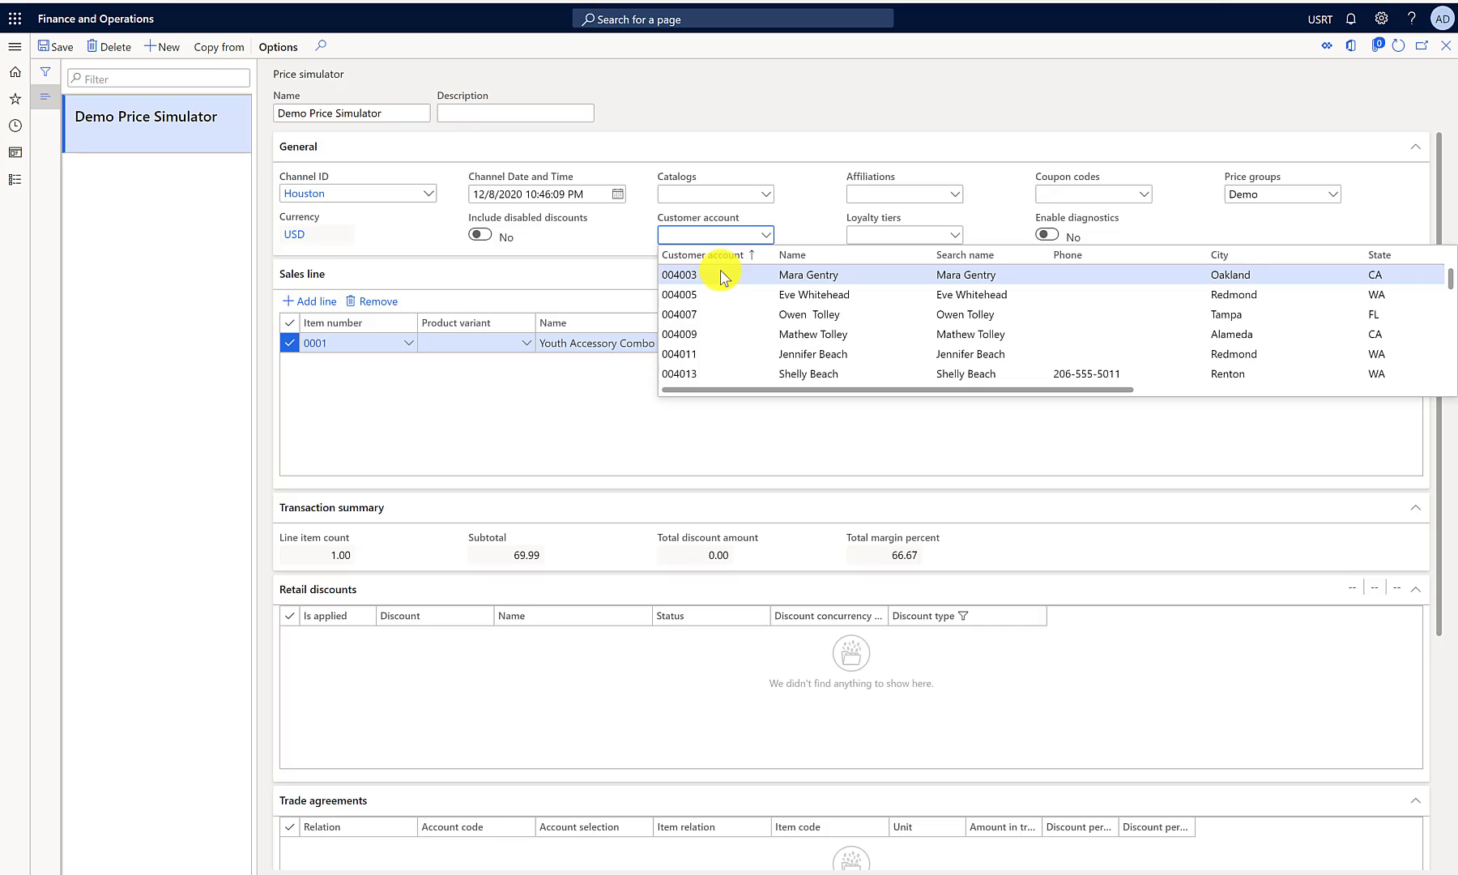
click(720, 274)
click(700, 280)
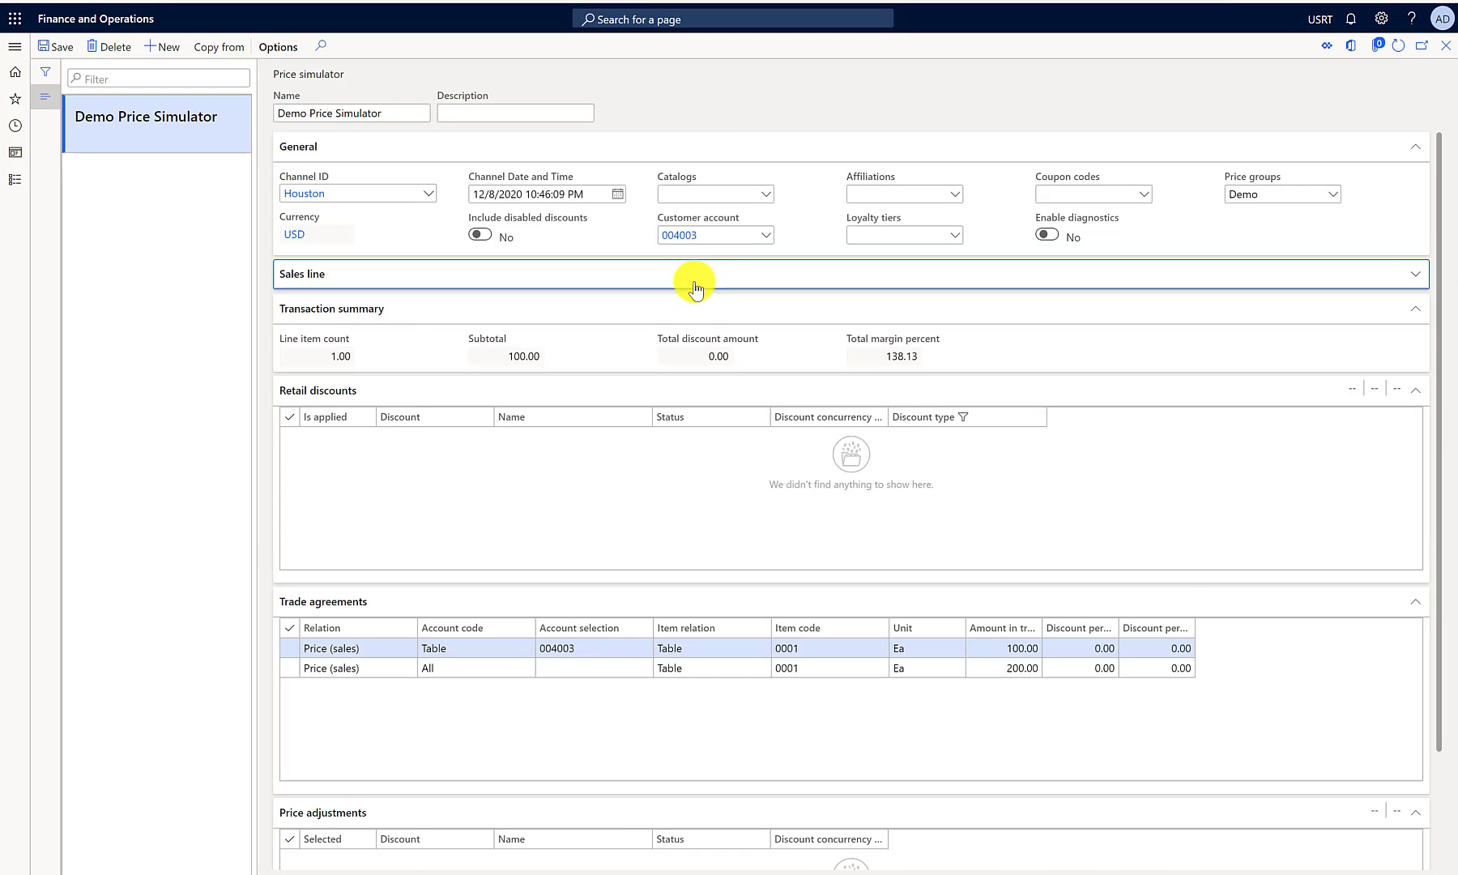
click(631, 274)
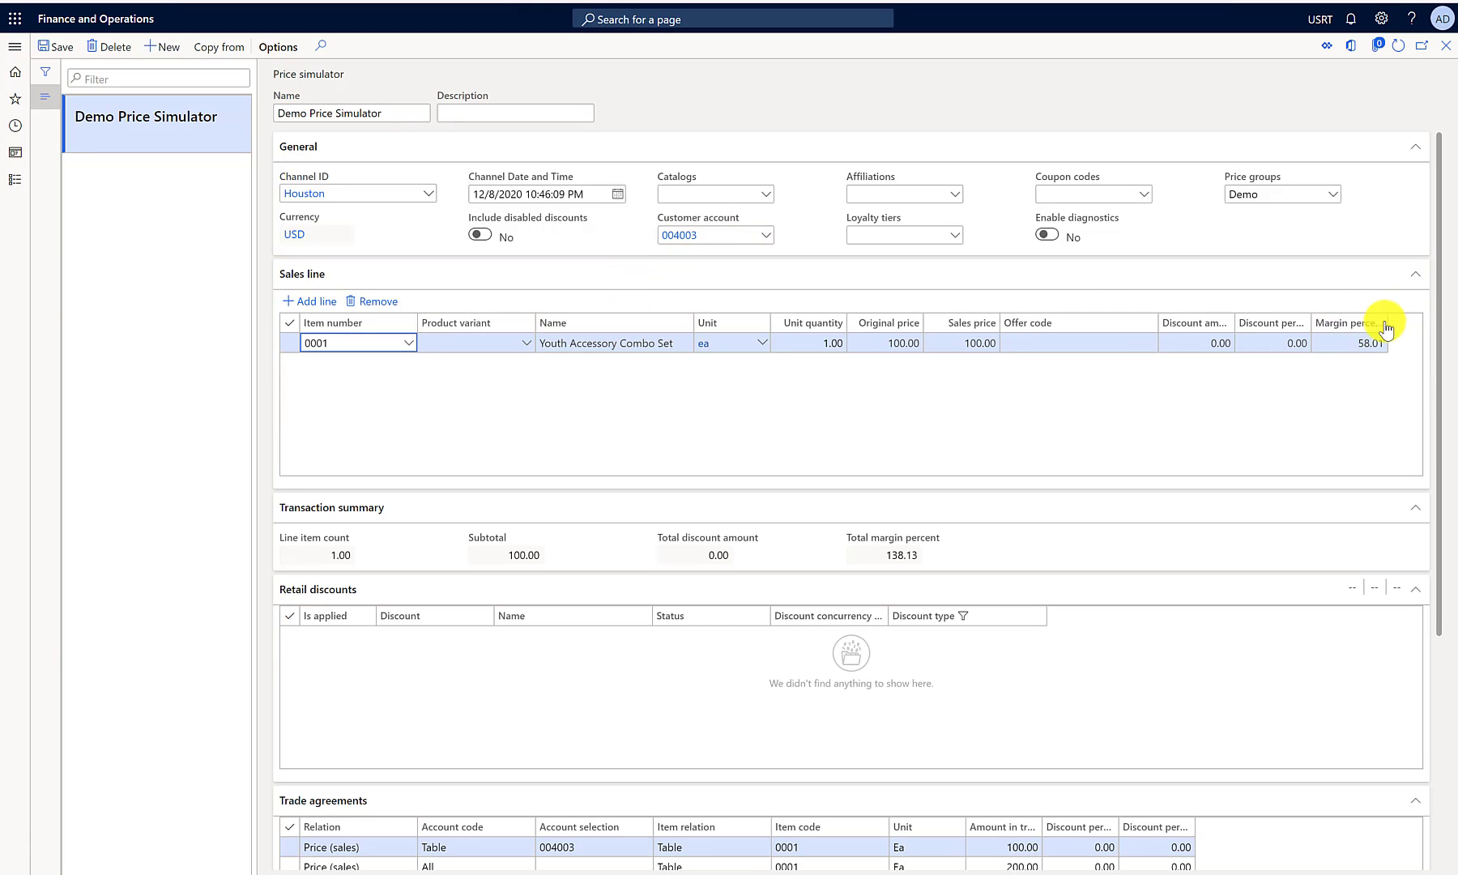
key(ctrl+a)
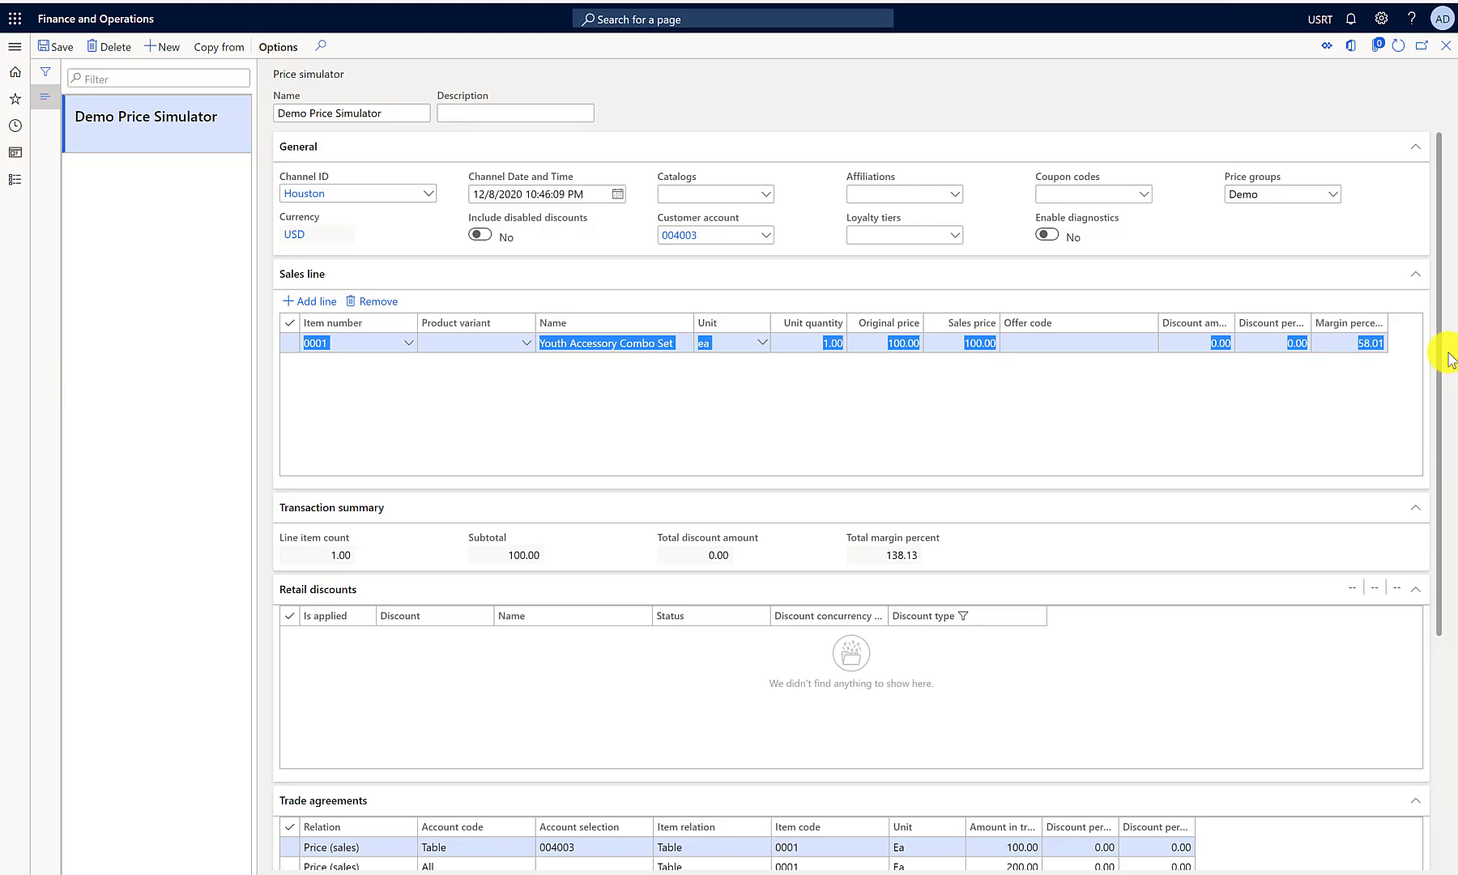
drag(1432, 403, 1419, 573)
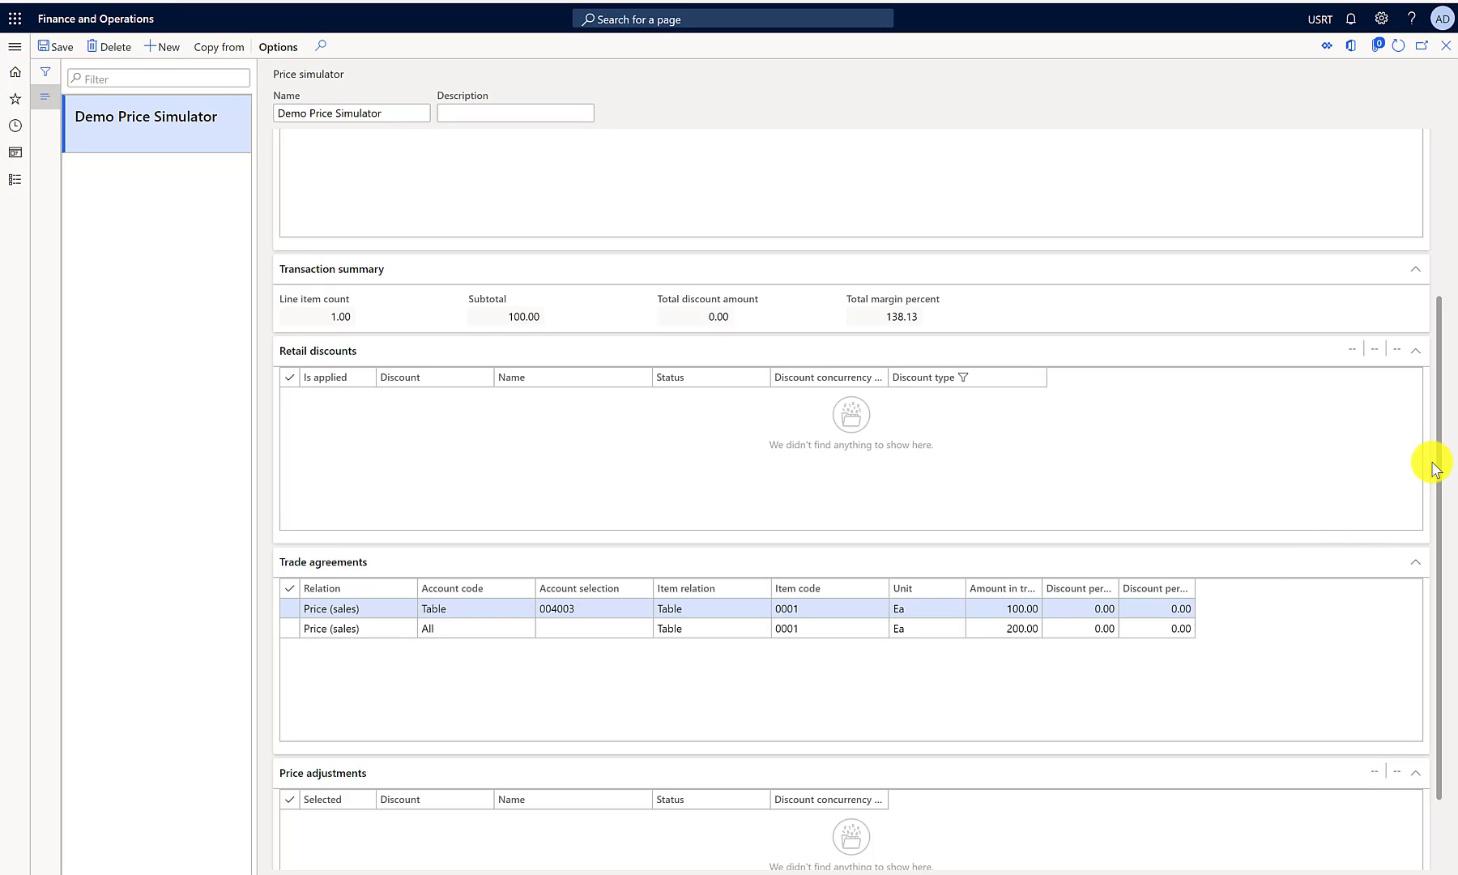
drag(1440, 417, 1445, 159)
drag(705, 217, 655, 220)
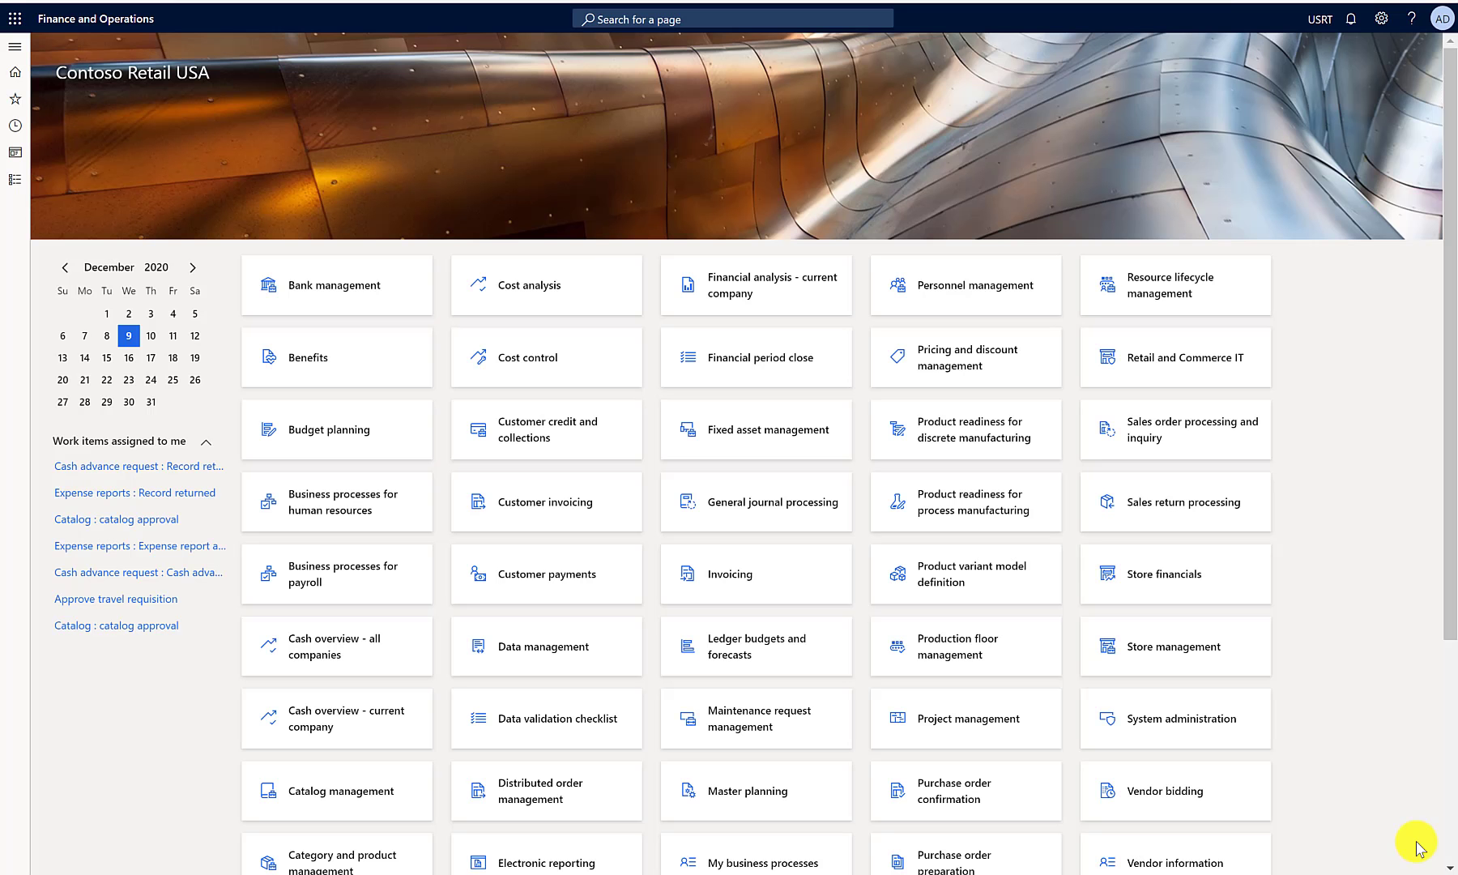
- Open Demo Discount ST100101 from All discounts and review its 10% line for item 0001
click(16, 47)
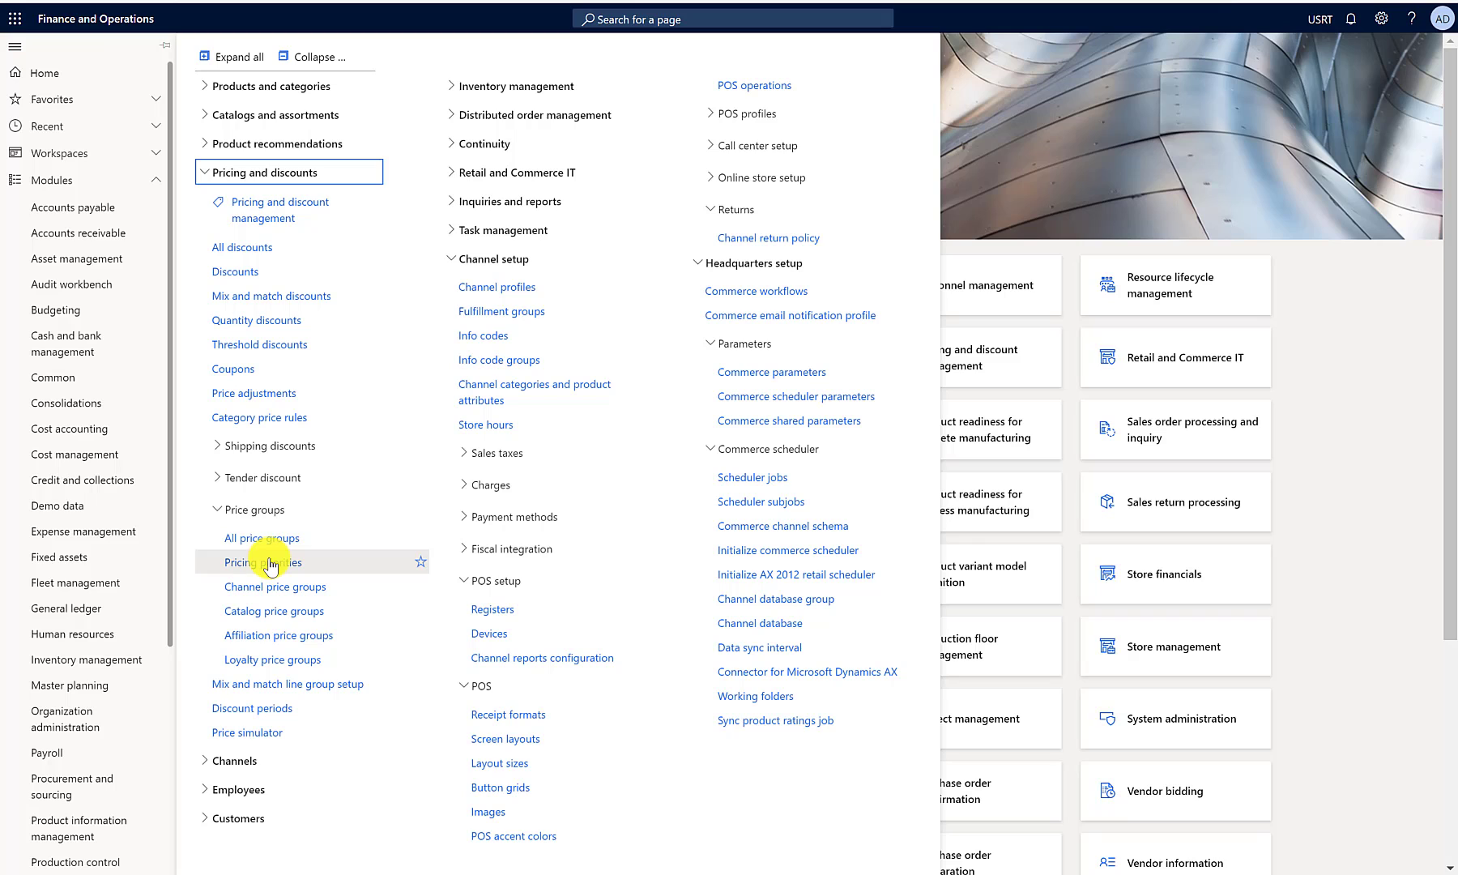
click(258, 247)
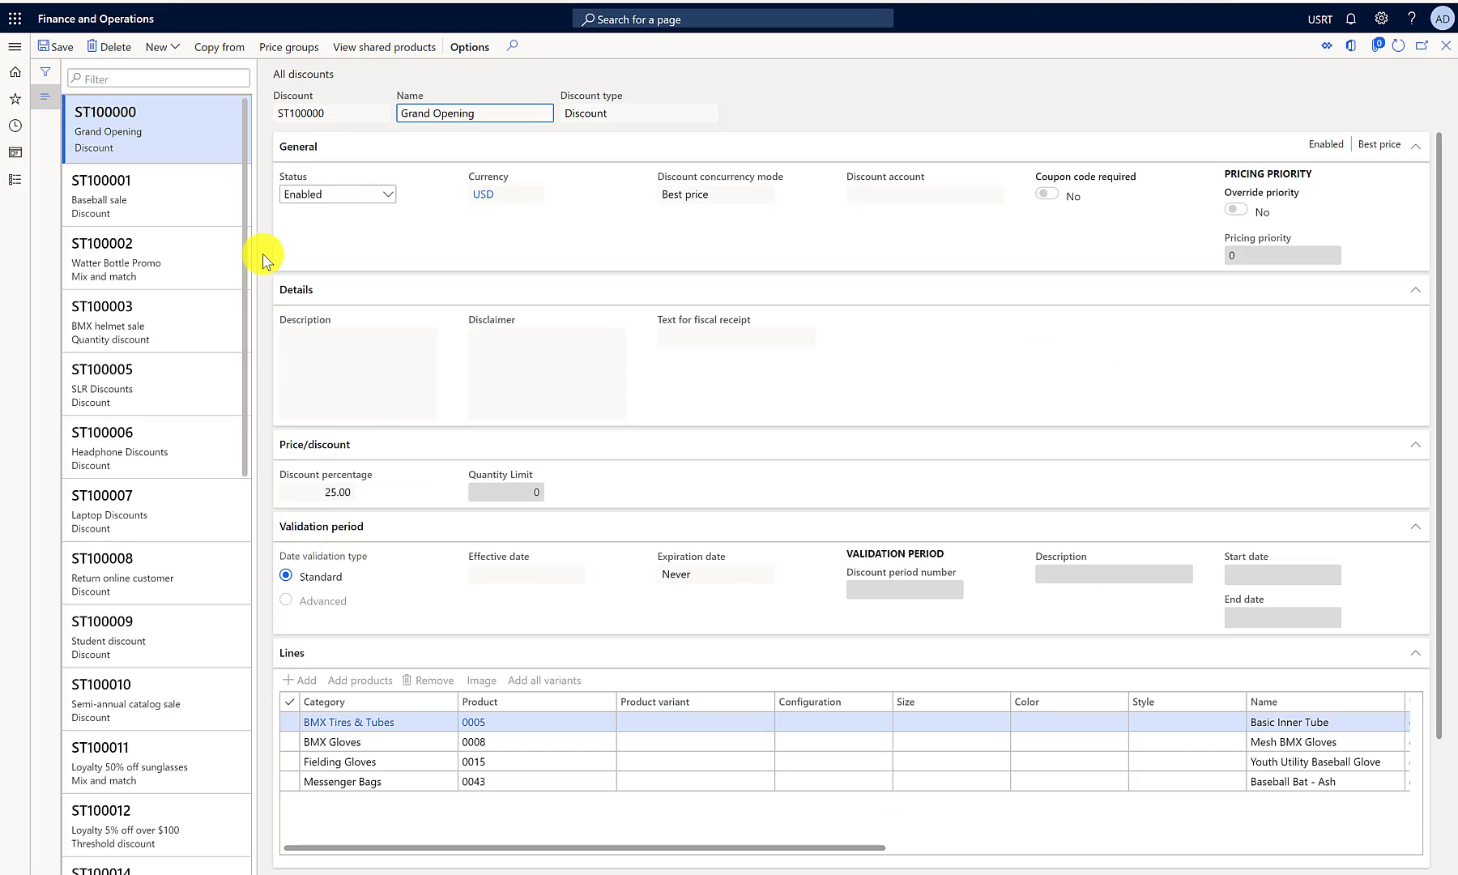
drag(246, 324, 260, 850)
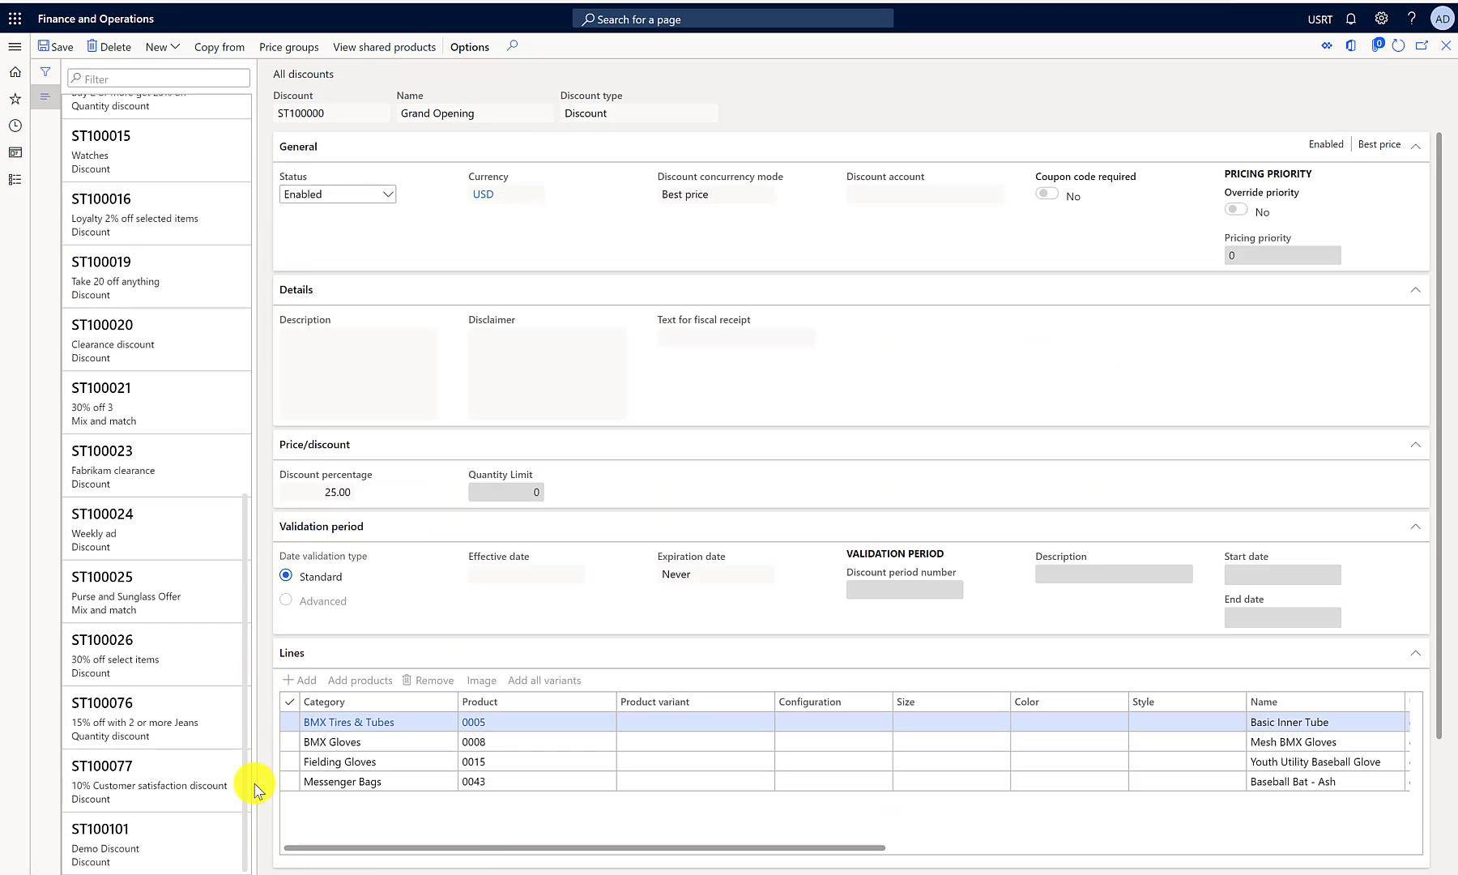
click(120, 838)
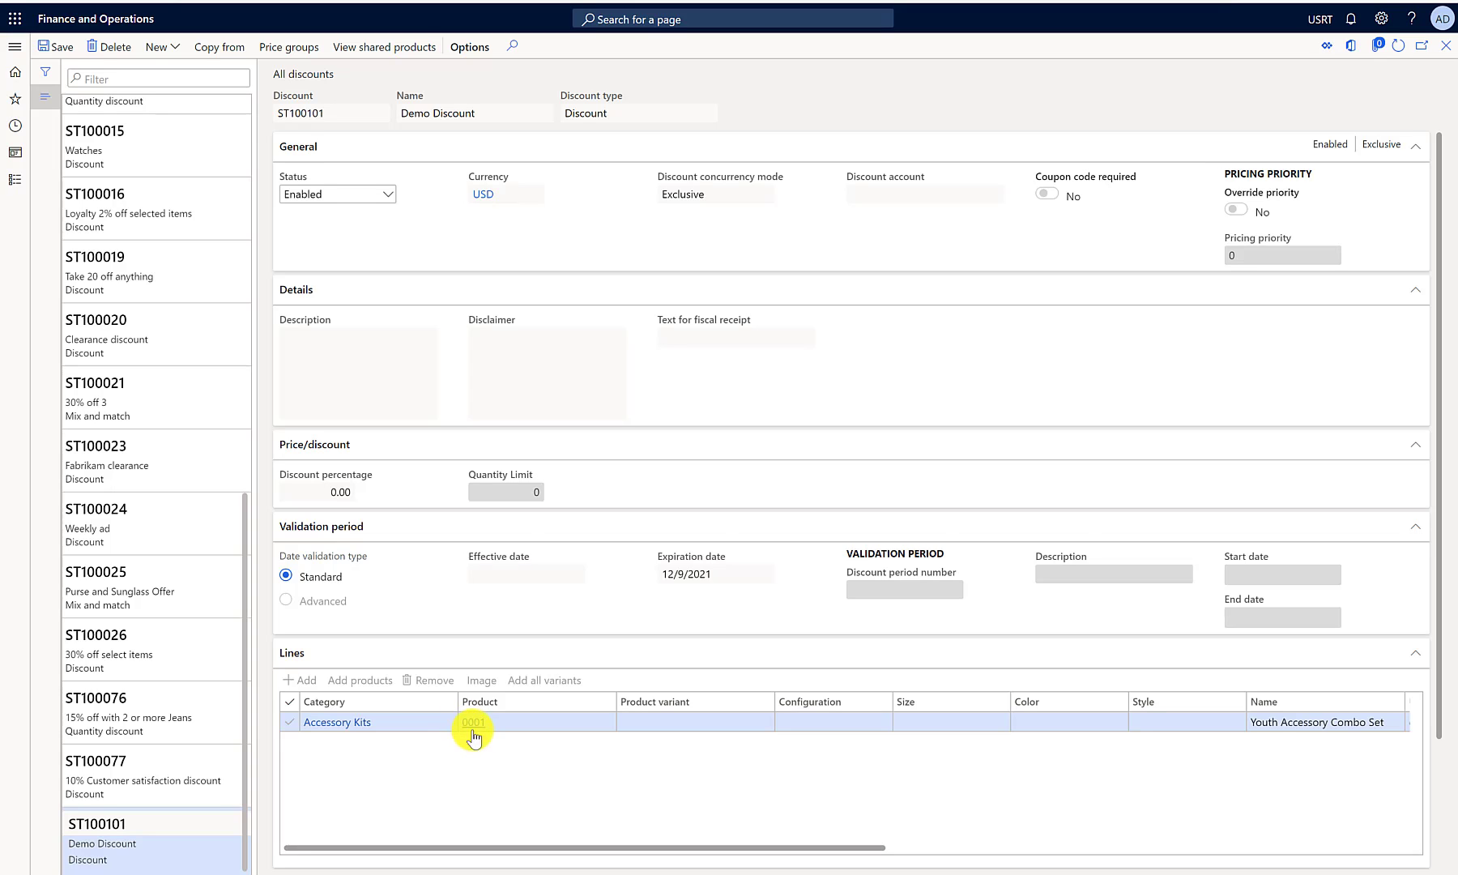
drag(521, 849, 418, 840)
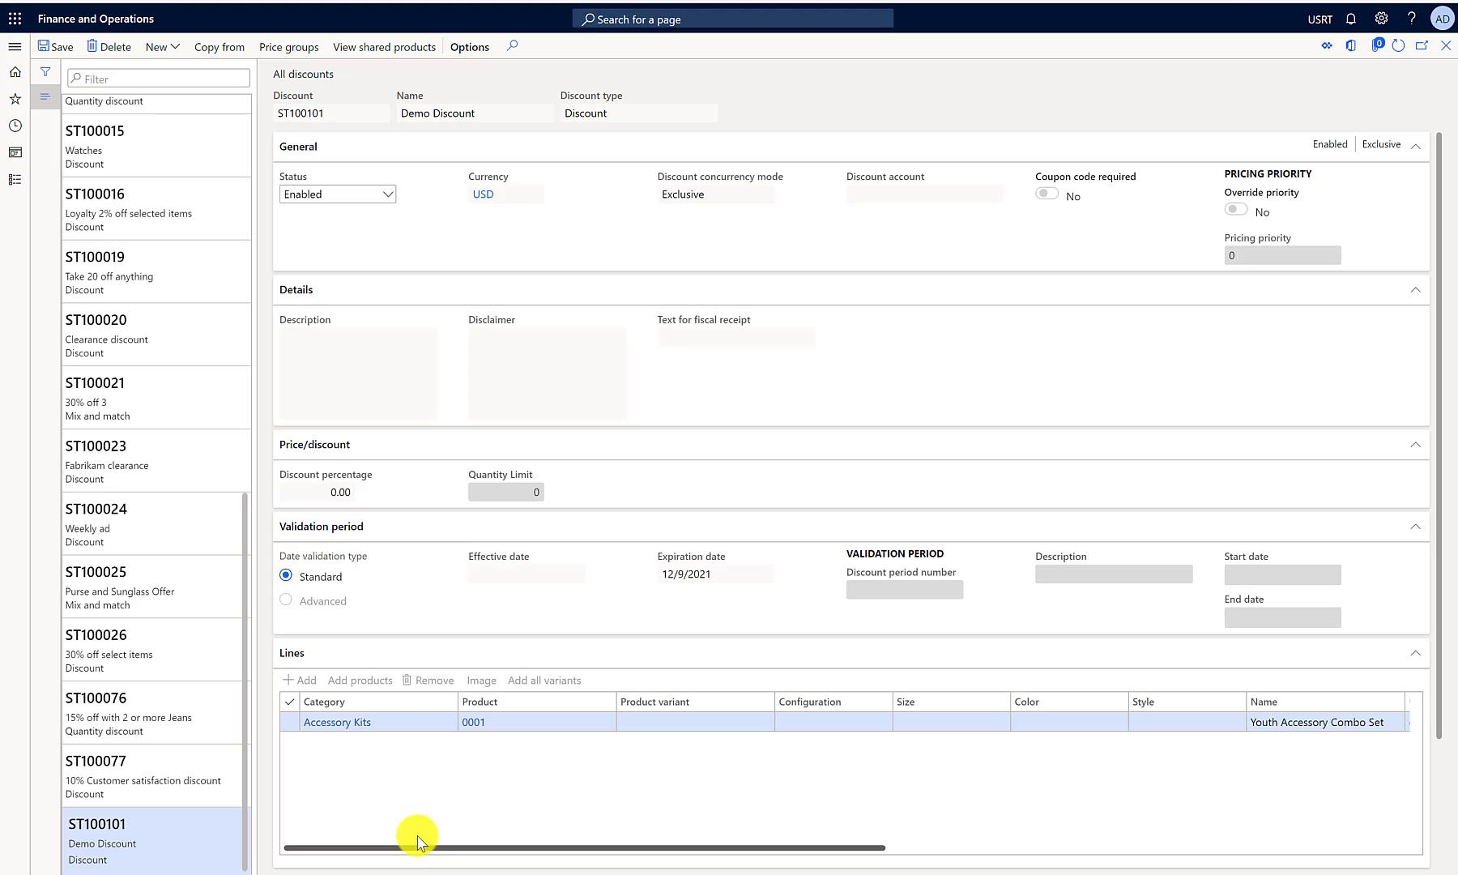
drag(418, 840, 900, 856)
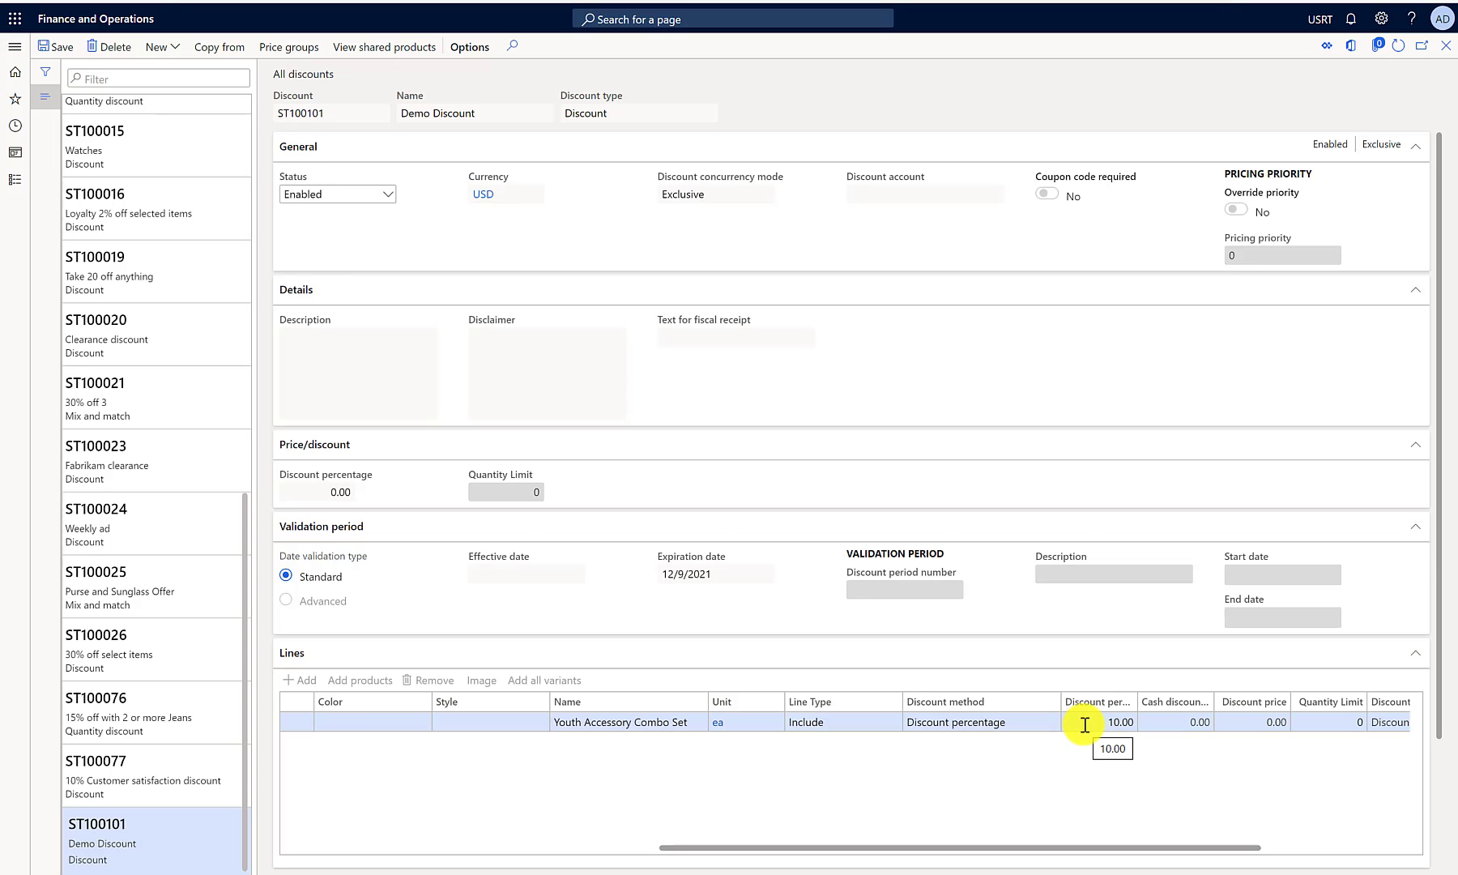
click(474, 347)
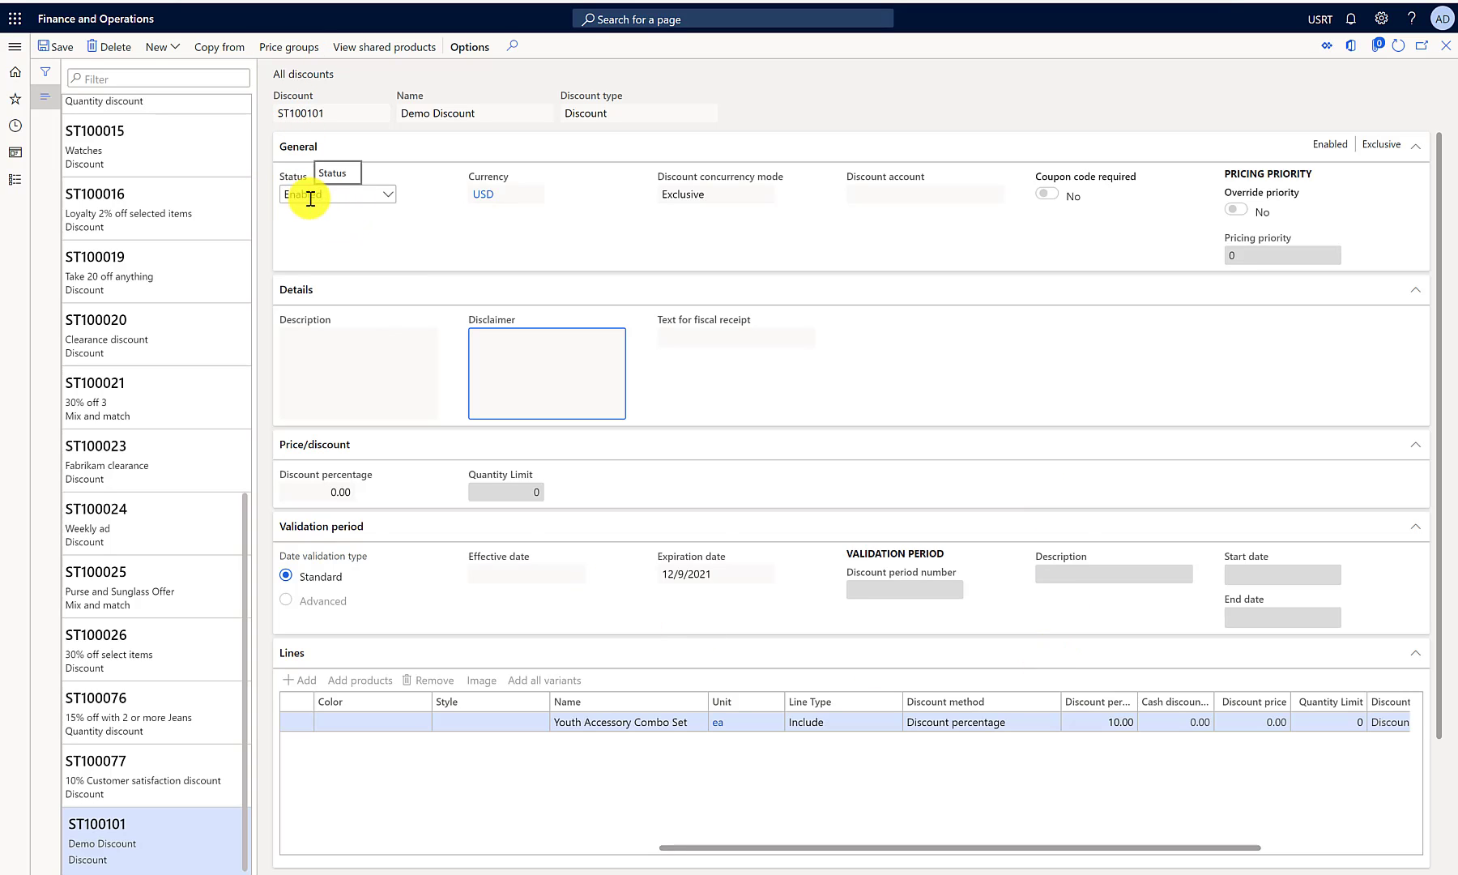
drag(958, 850, 486, 847)
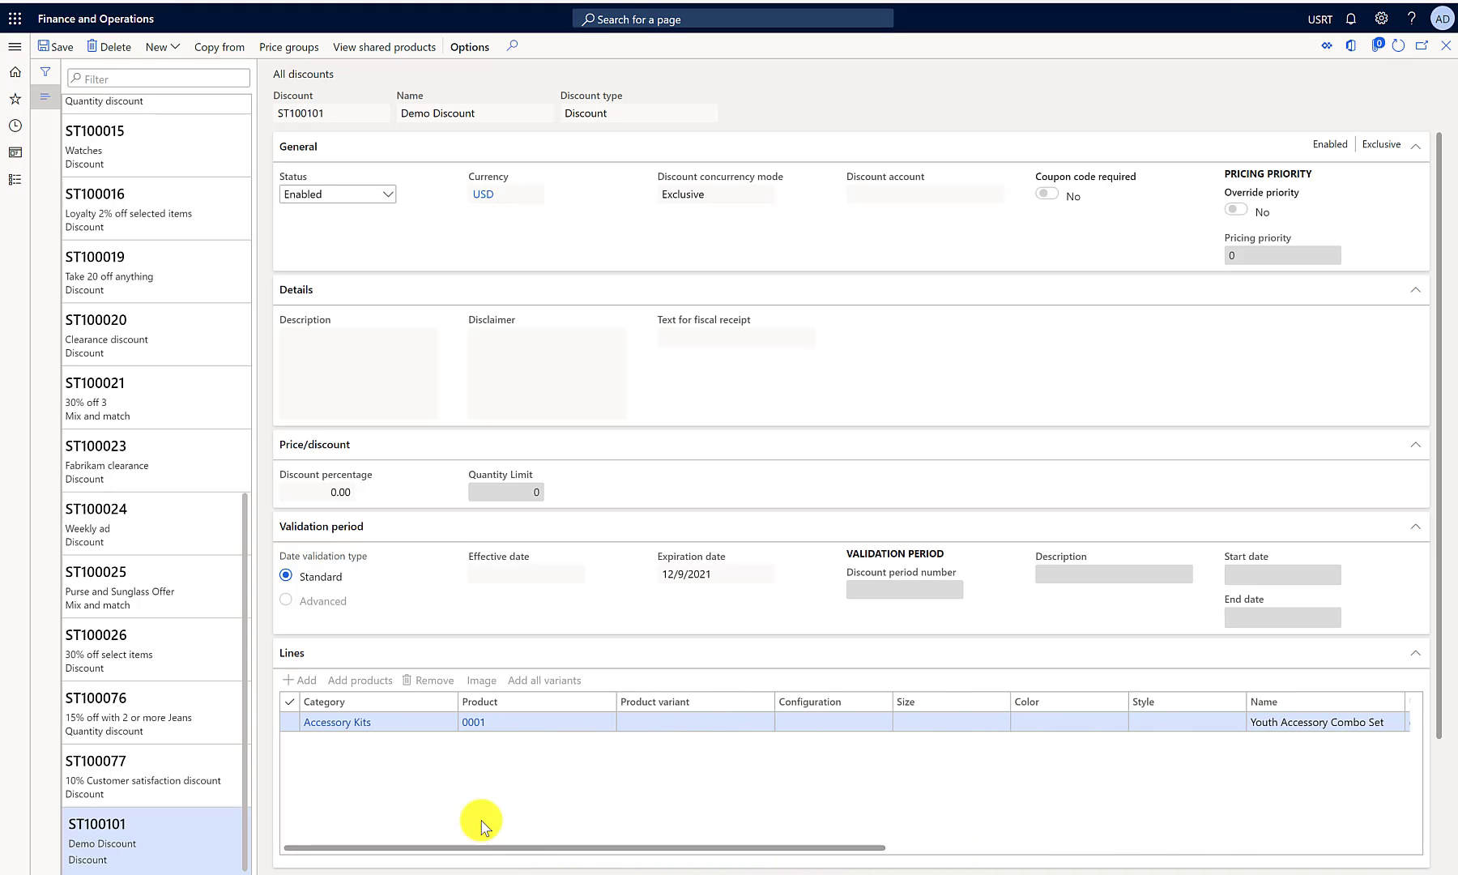
- Switch the discount's status to Disabled, then to Enabled
click(378, 195)
click(361, 214)
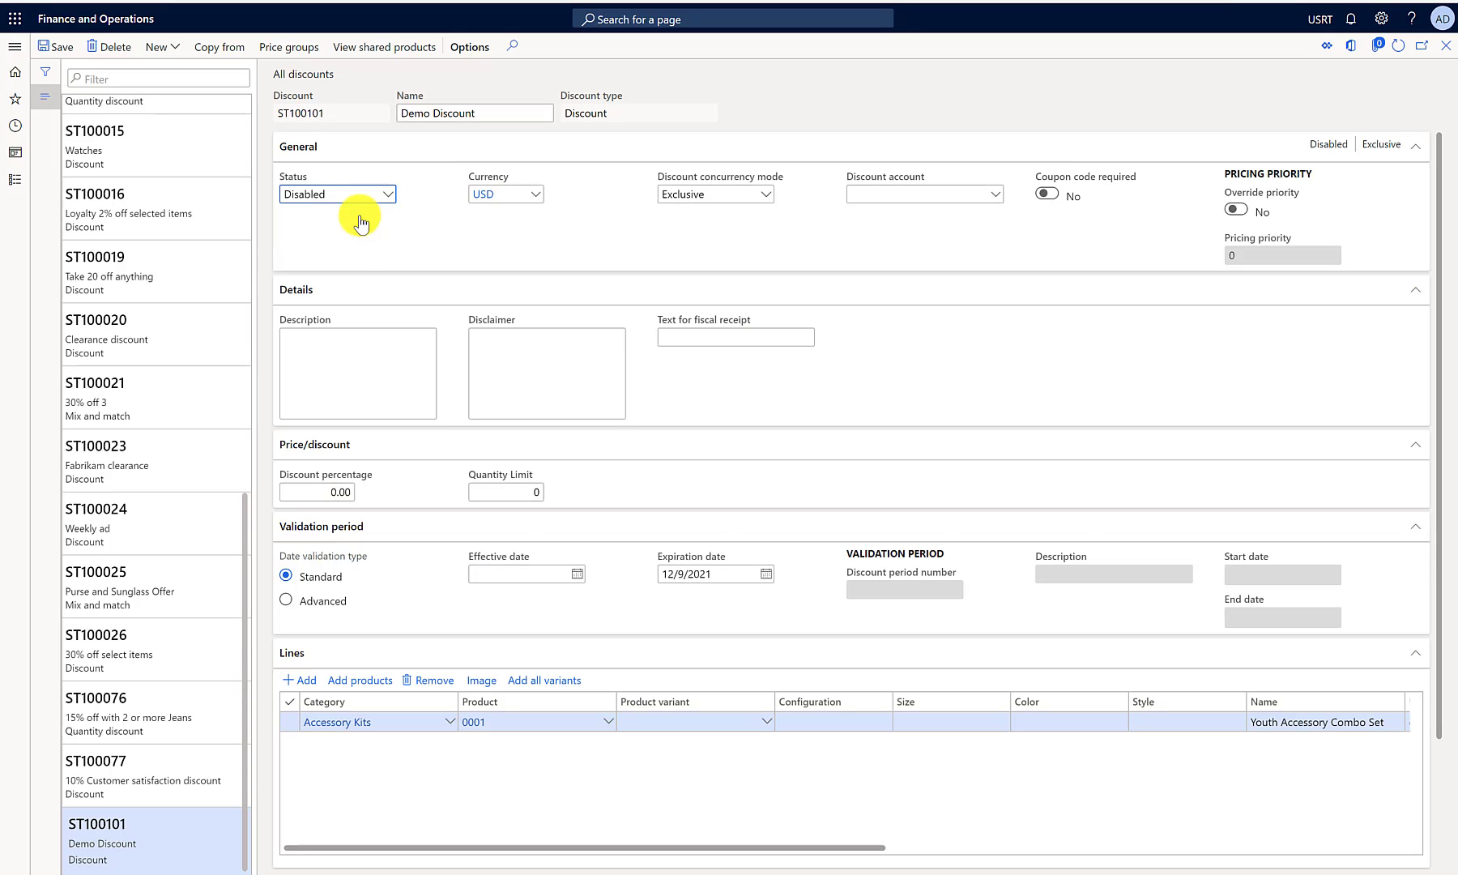
click(386, 198)
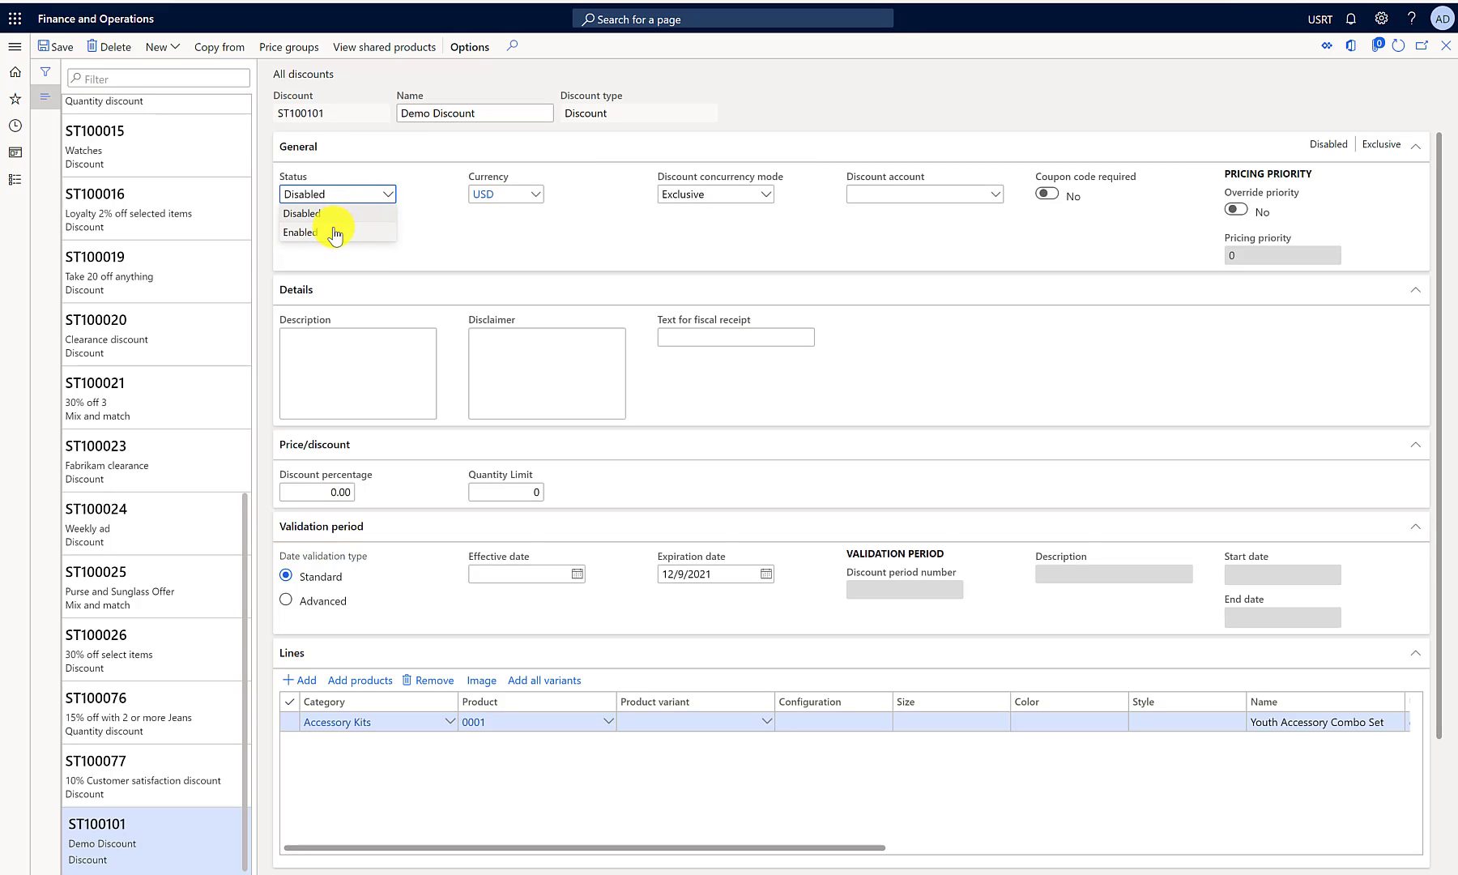
click(335, 232)
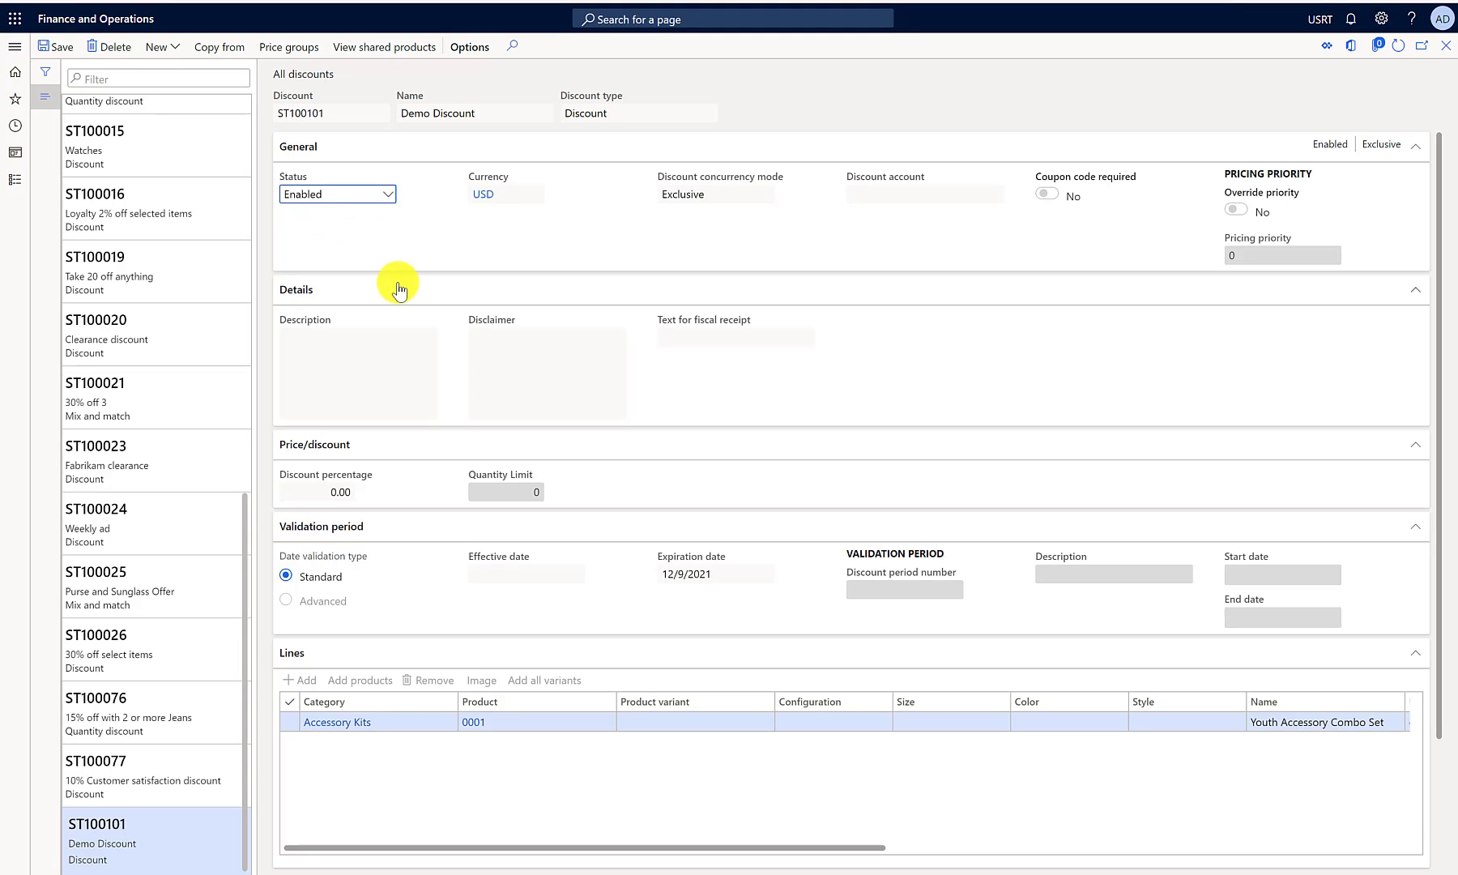
click(288, 50)
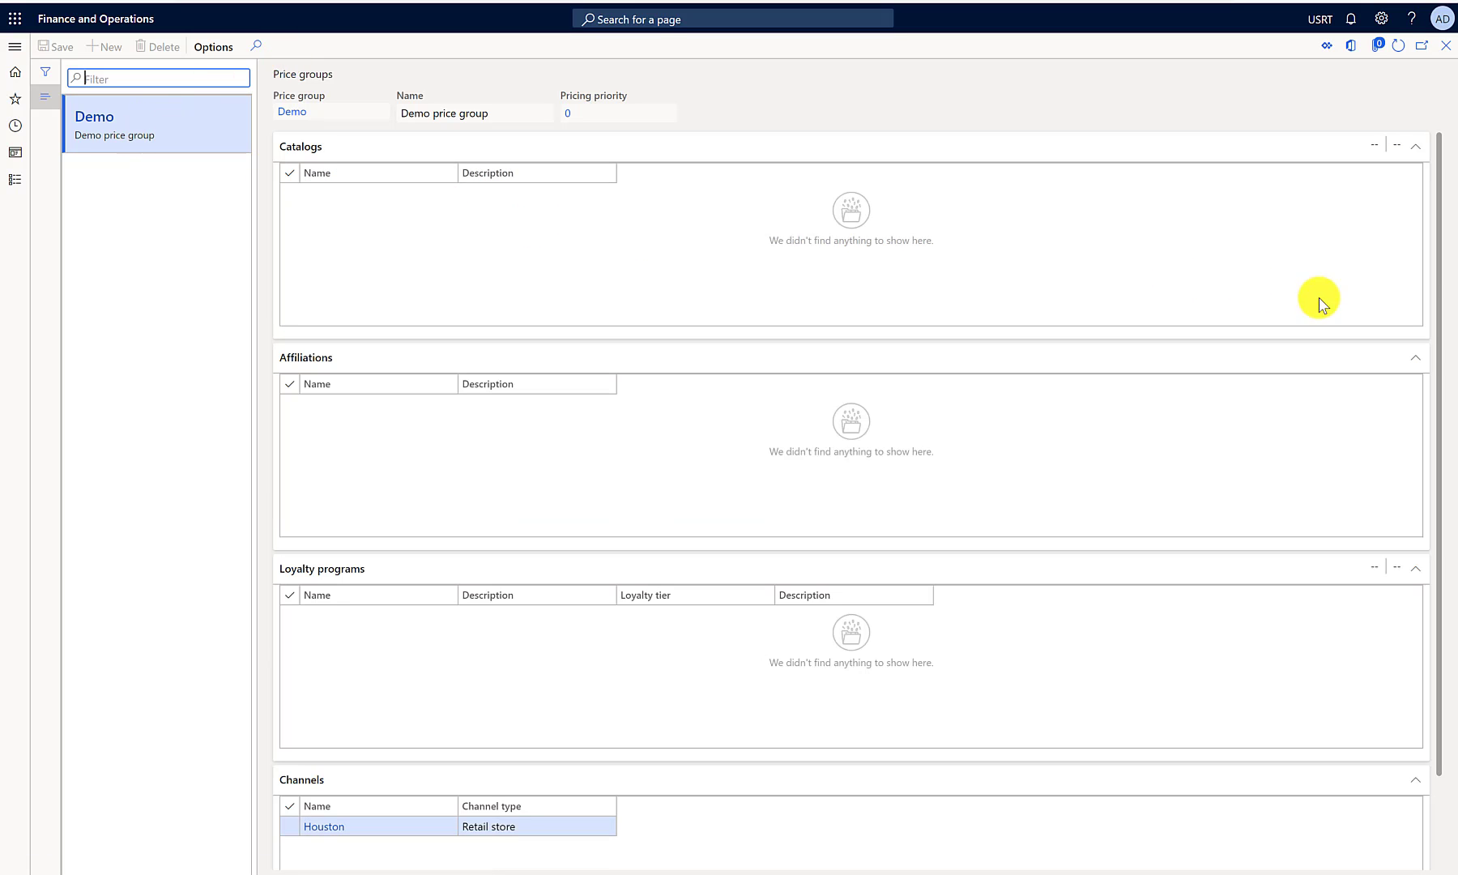
drag(1449, 371, 1450, 398)
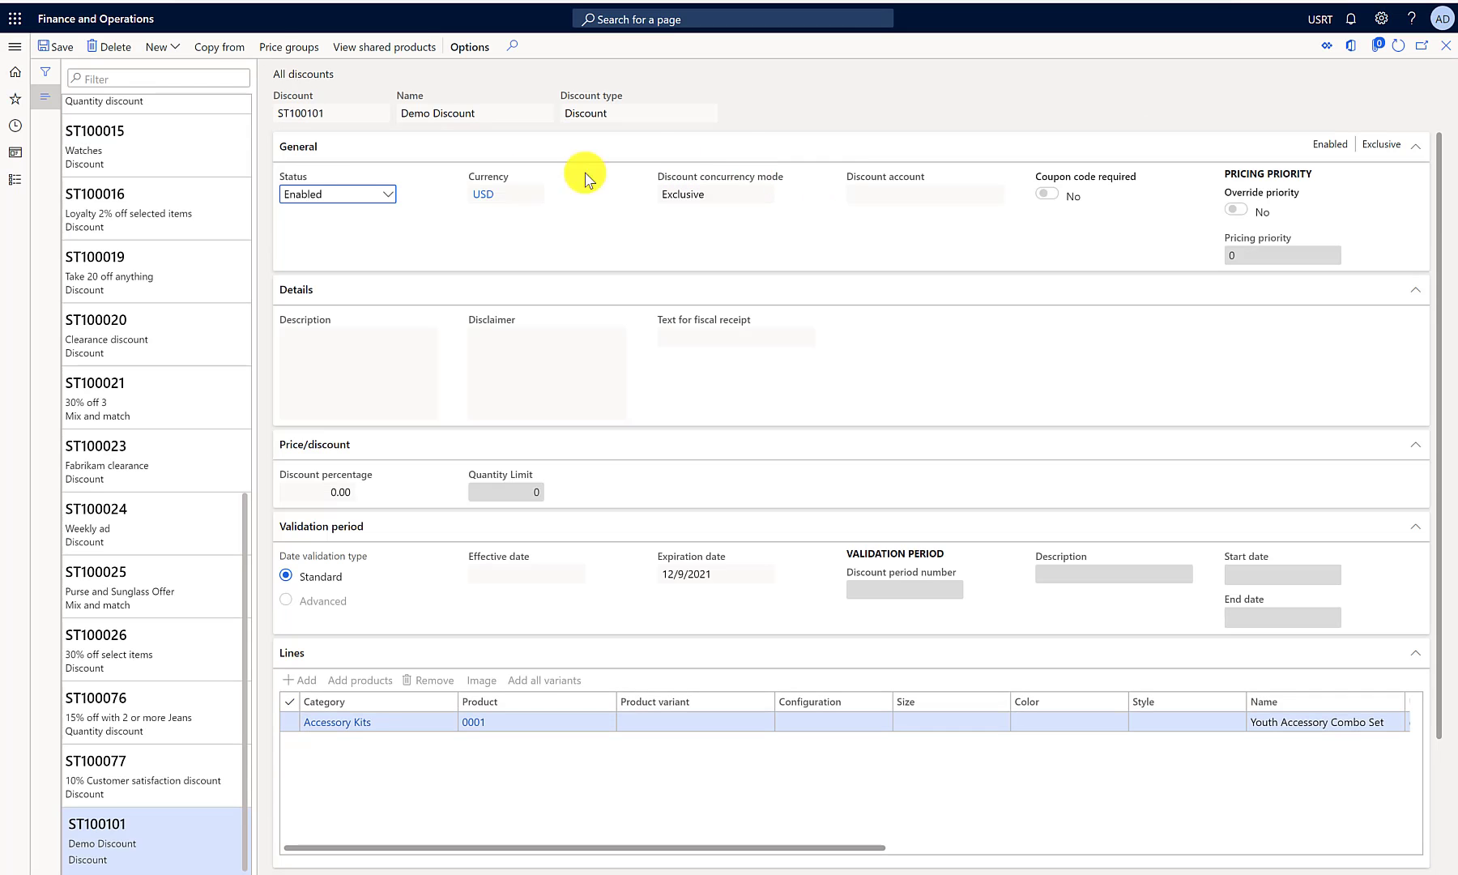
- Open the Houston store's channel price groups and inspect the Demo group's discounts
click(14, 49)
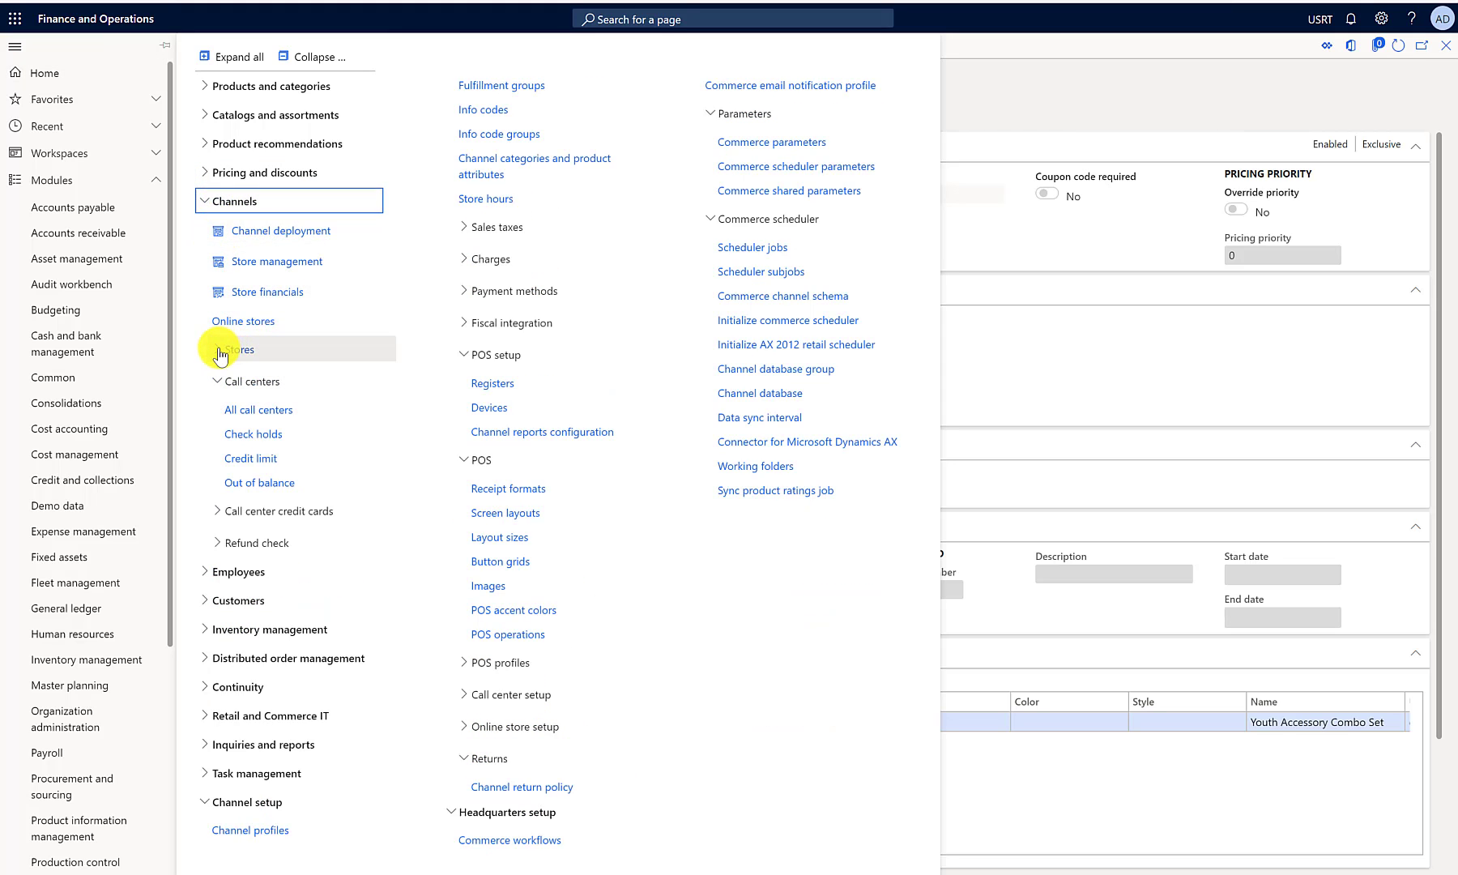
click(227, 352)
click(255, 382)
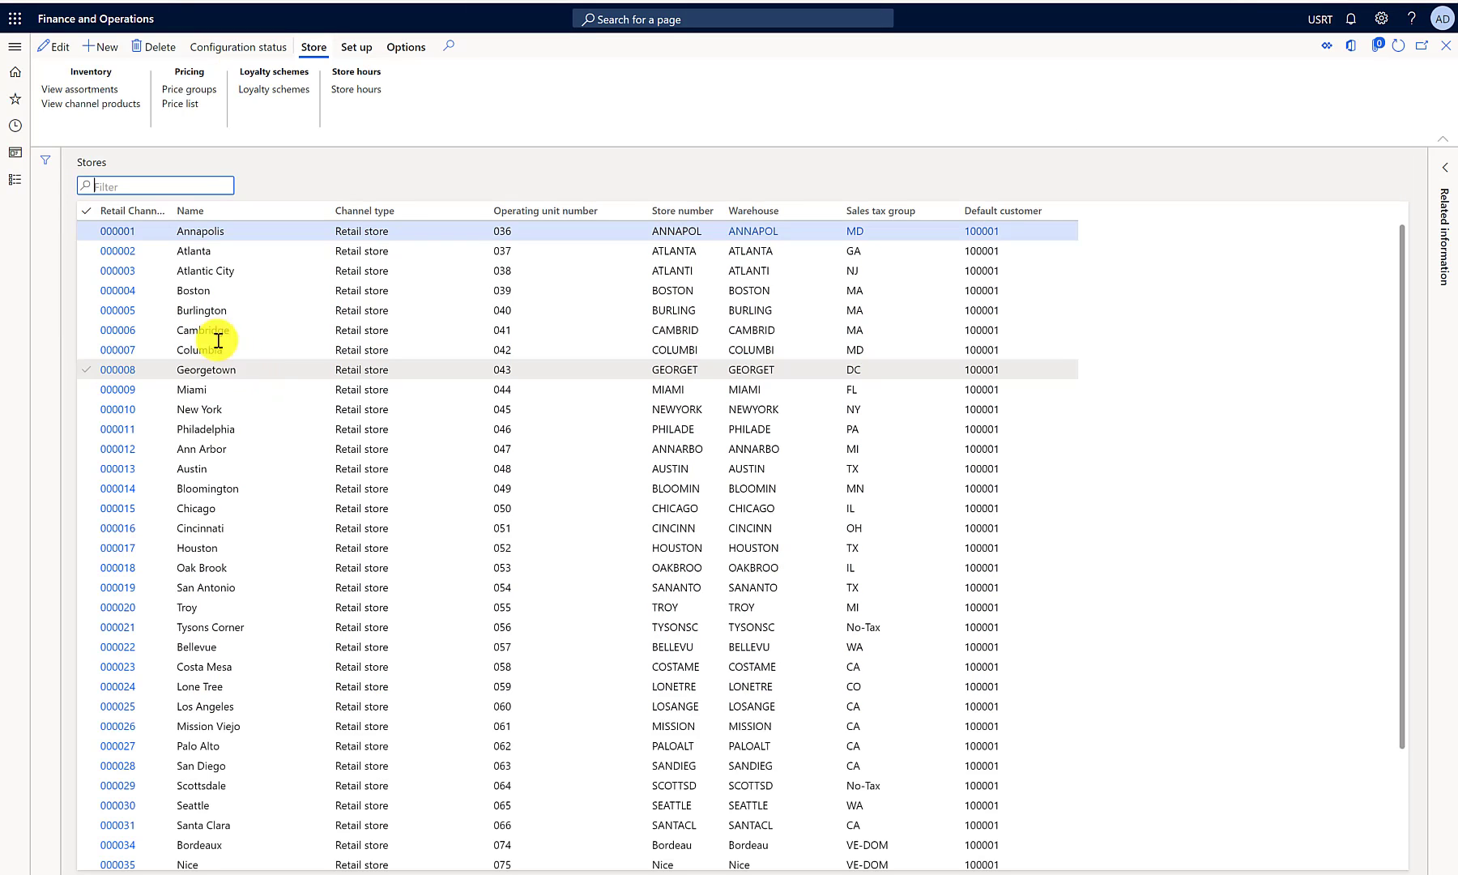
click(126, 549)
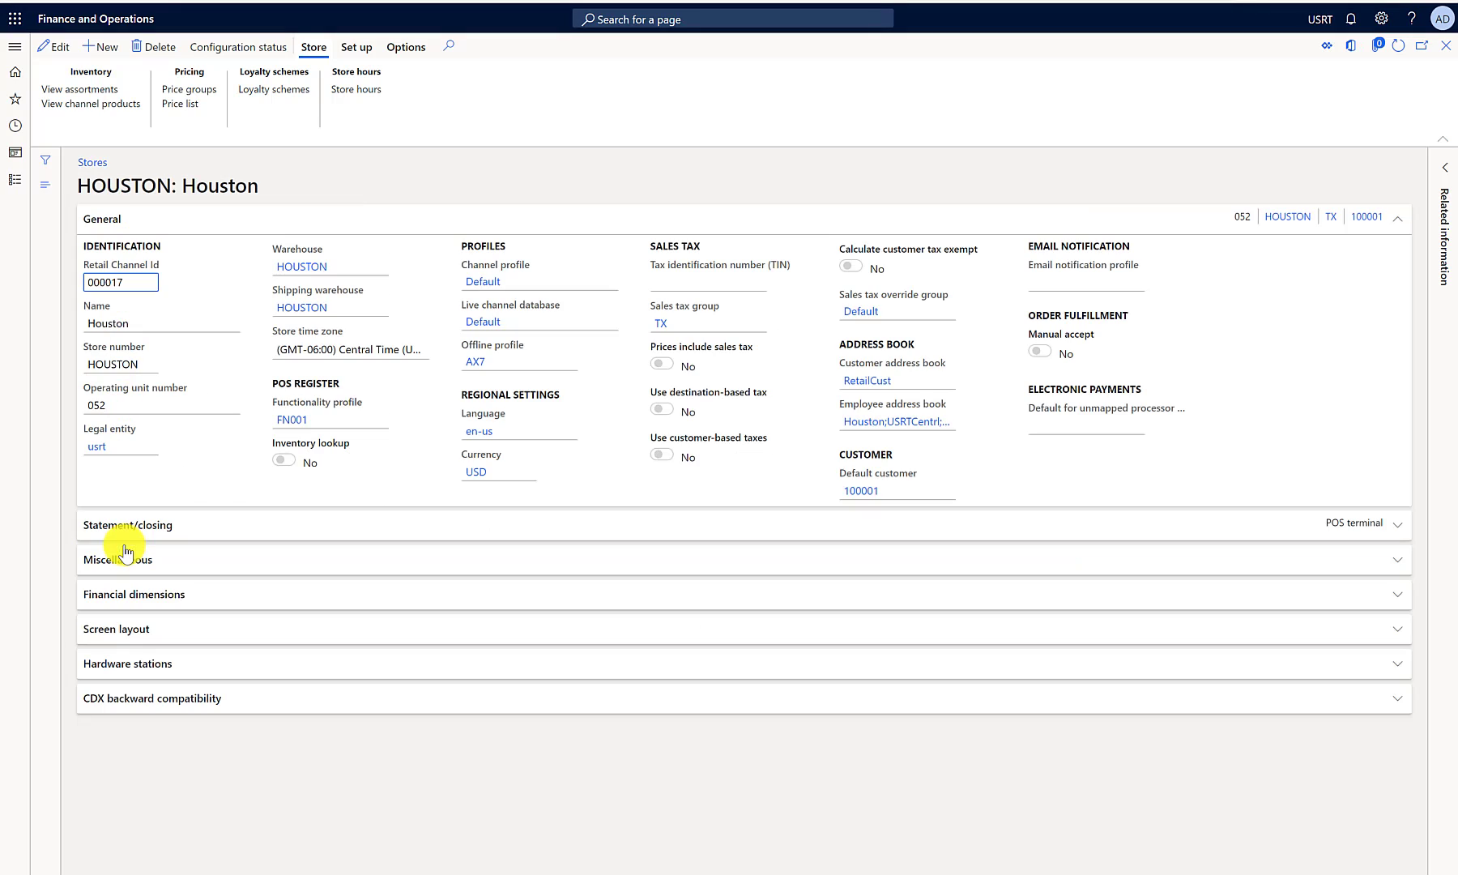
click(198, 89)
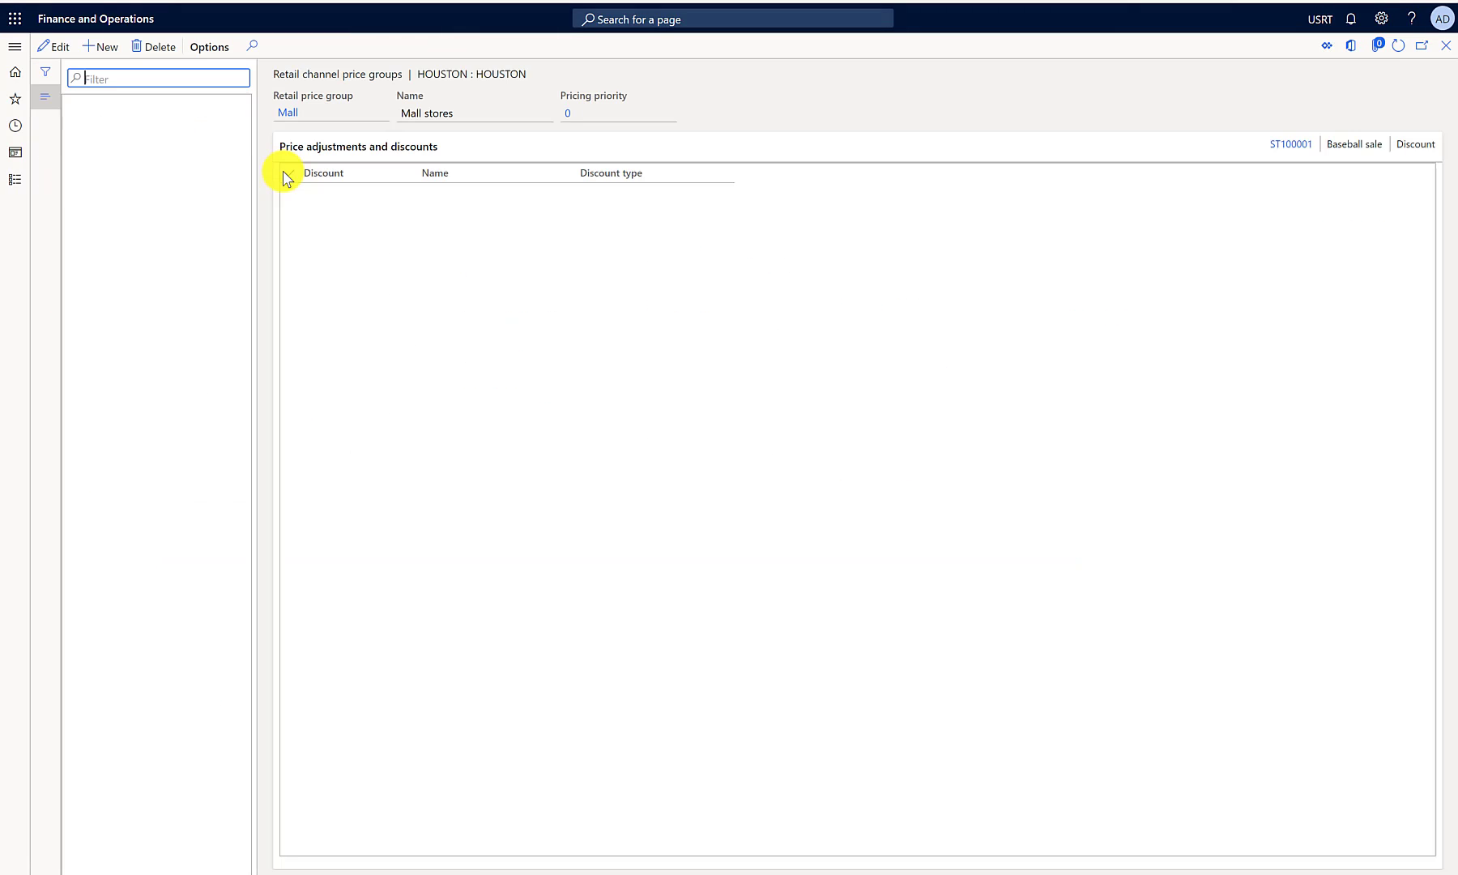
click(161, 252)
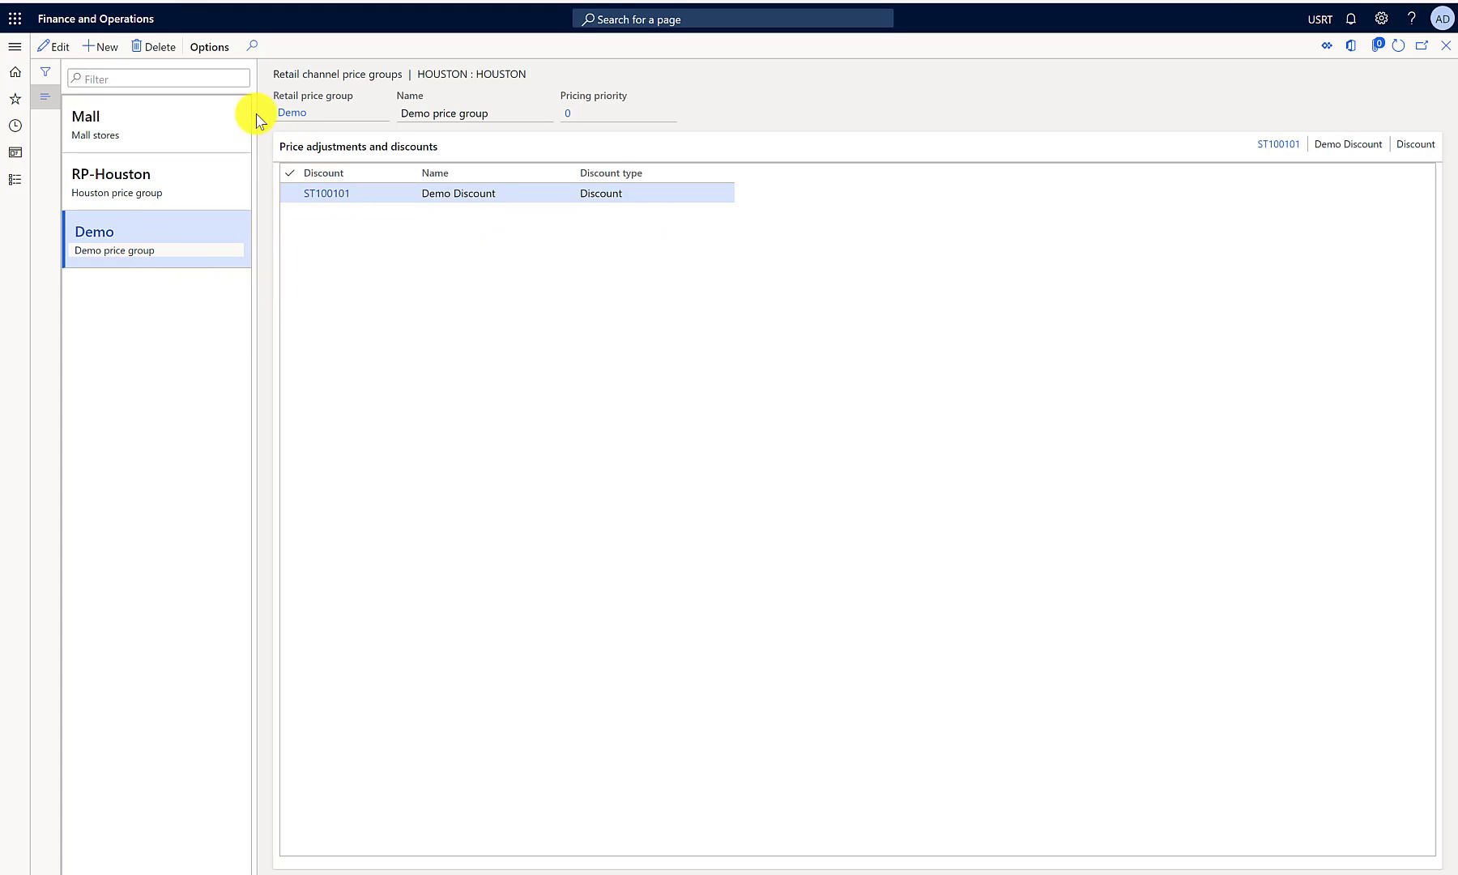
- Remove the existing Demo price group entry from the Houston store
click(90, 46)
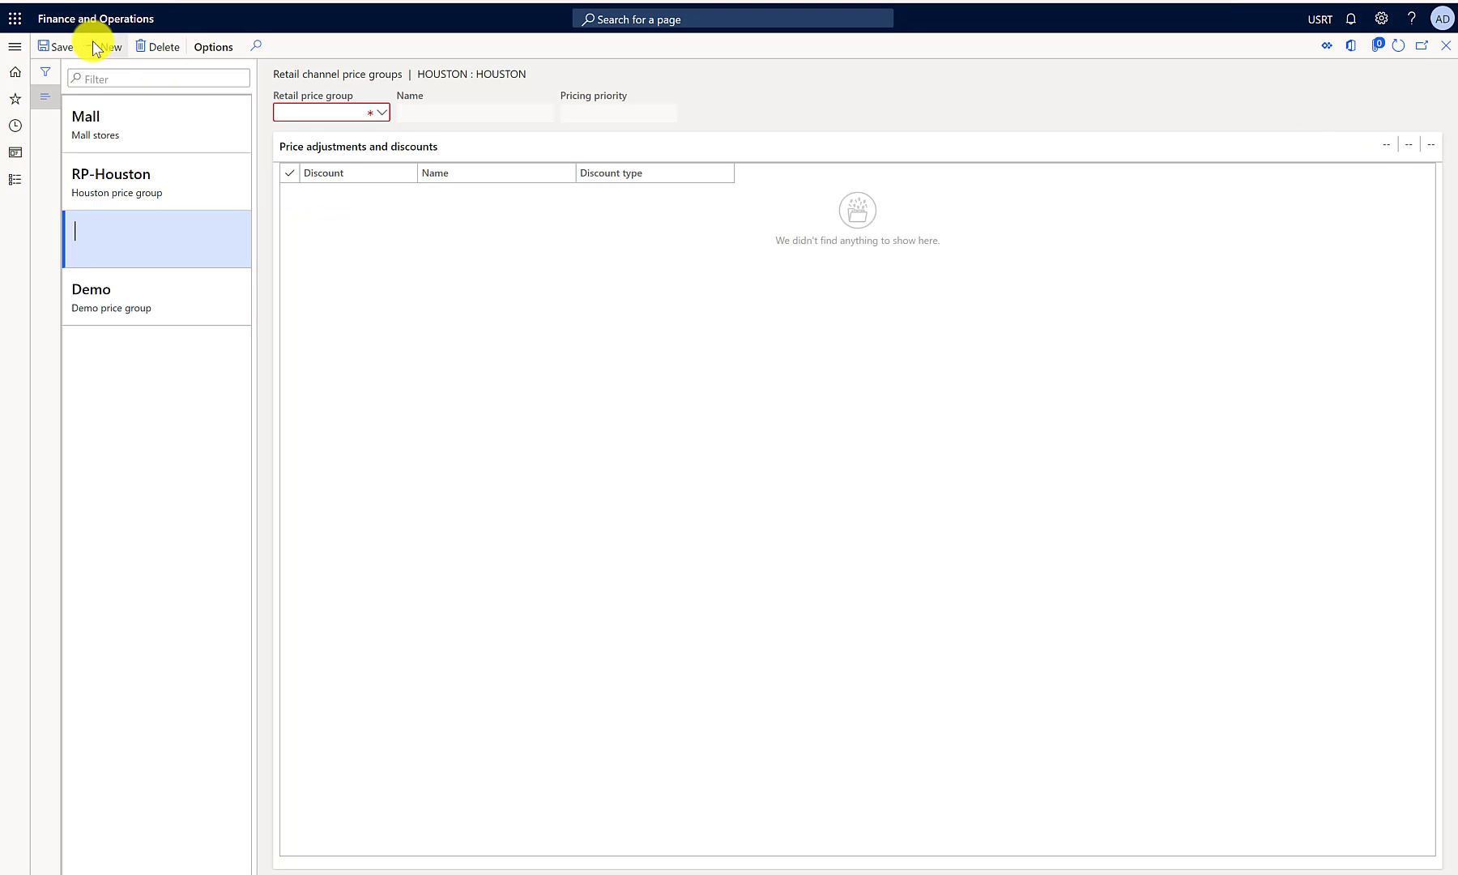
click(386, 115)
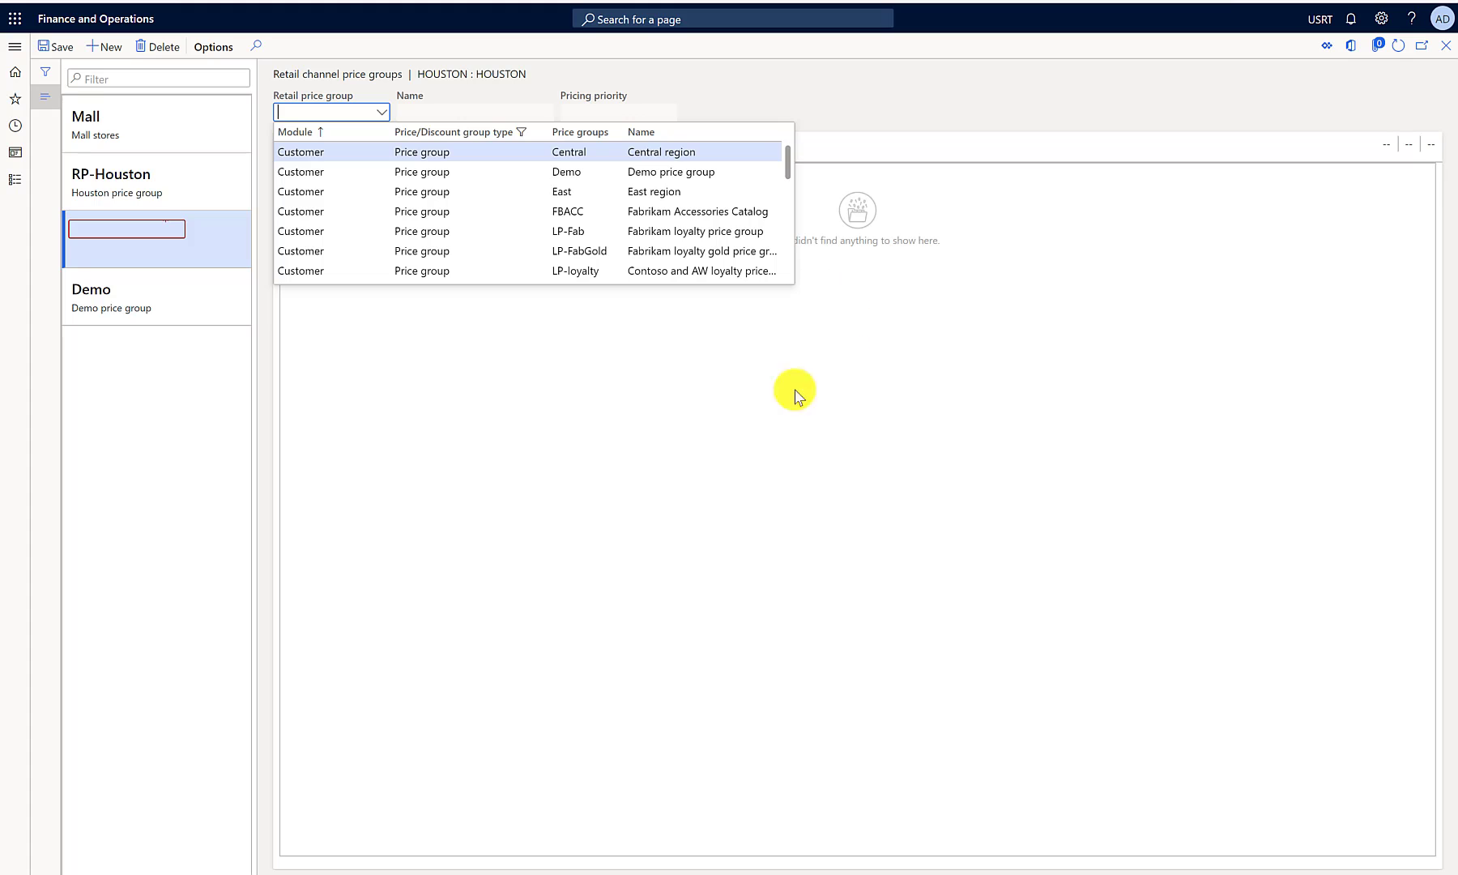
click(147, 323)
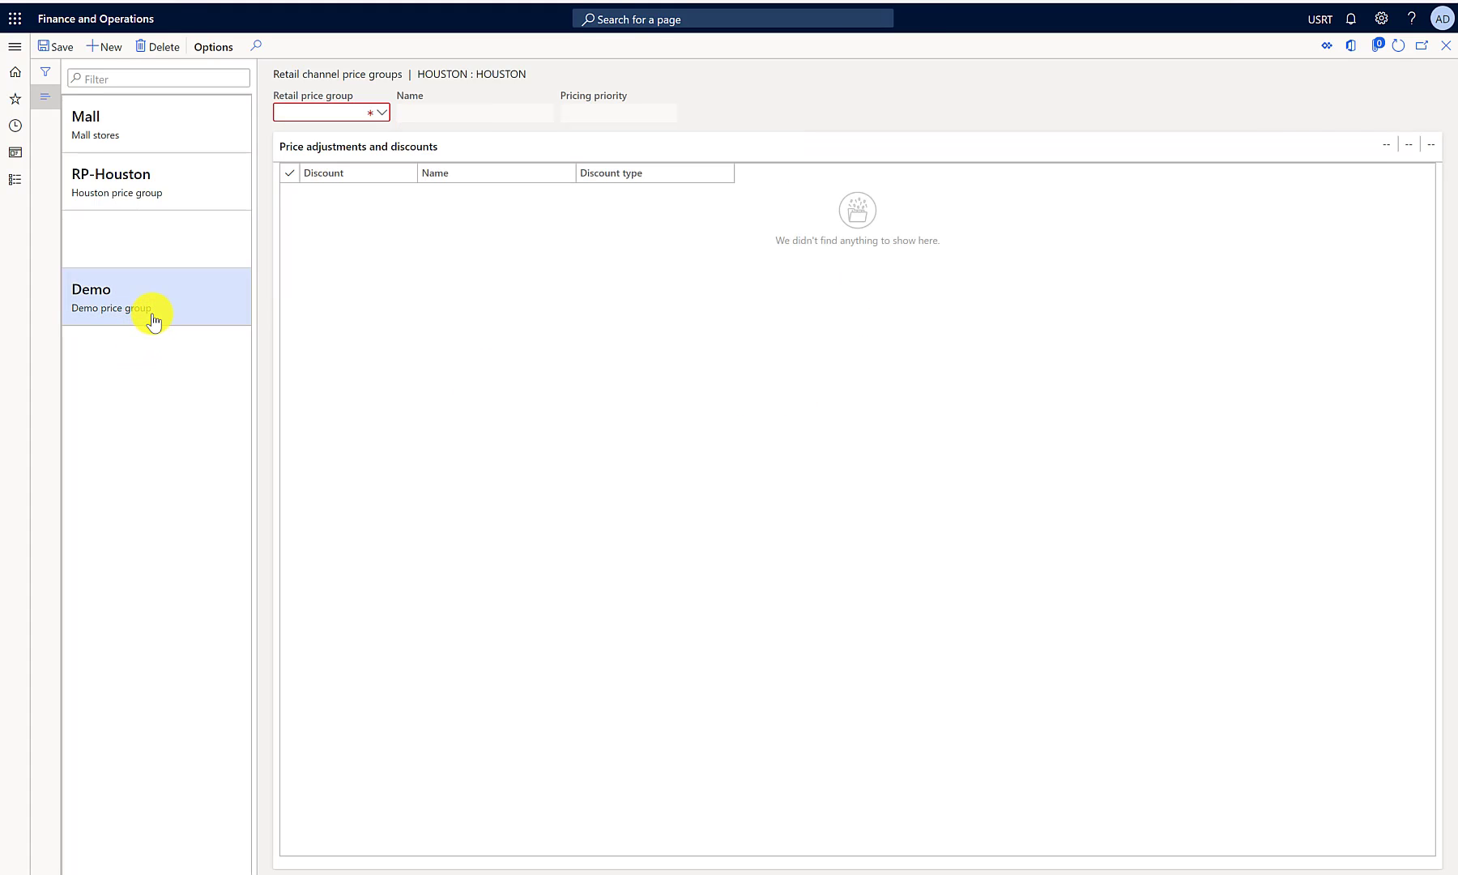
click(160, 50)
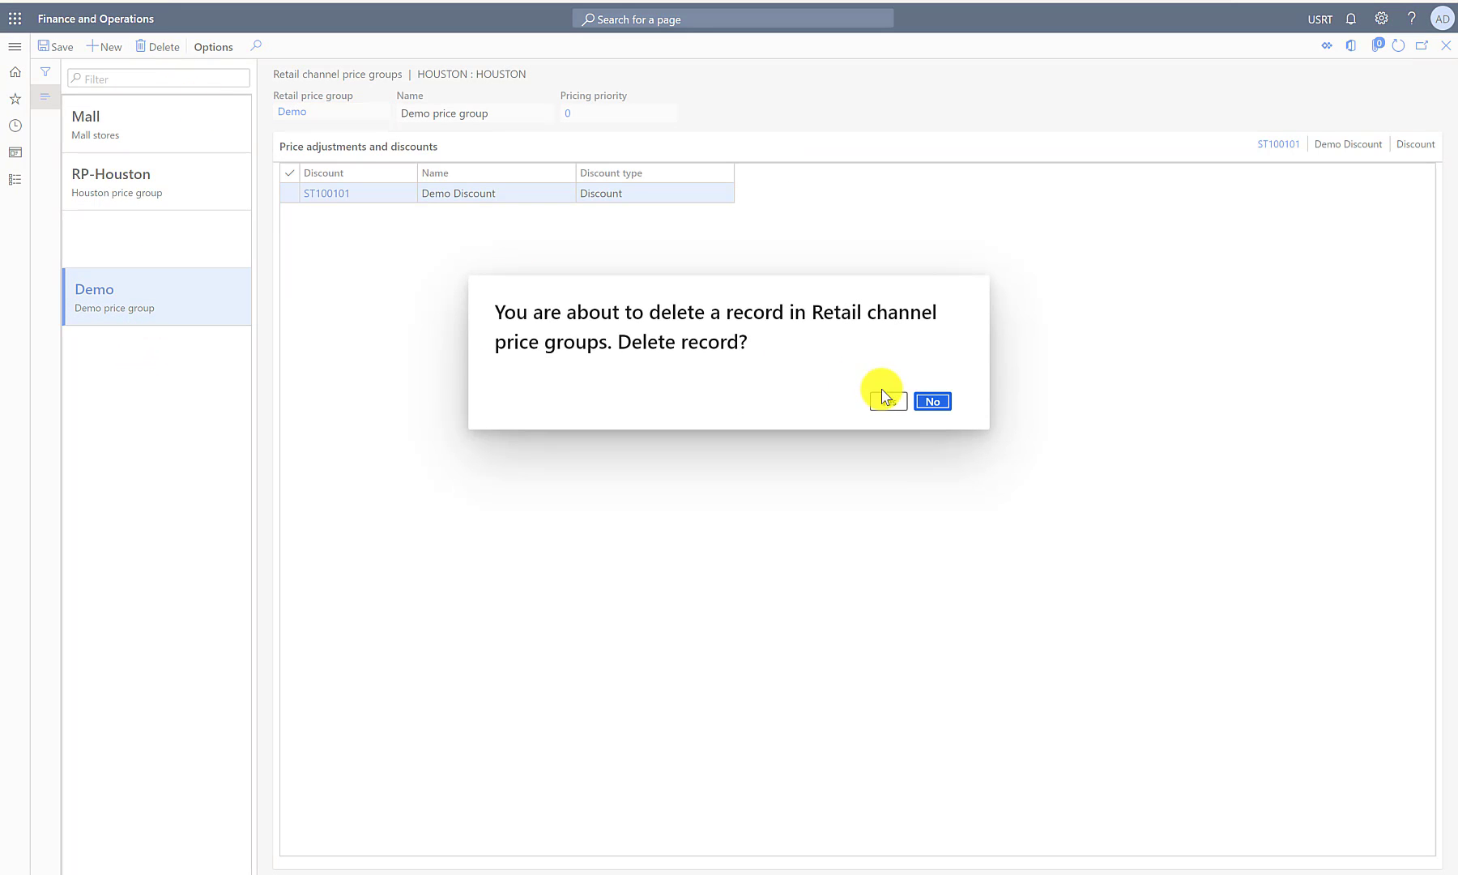
click(891, 400)
- Assign Demo as Houston's retail price group and close the price groups page
click(381, 117)
click(382, 114)
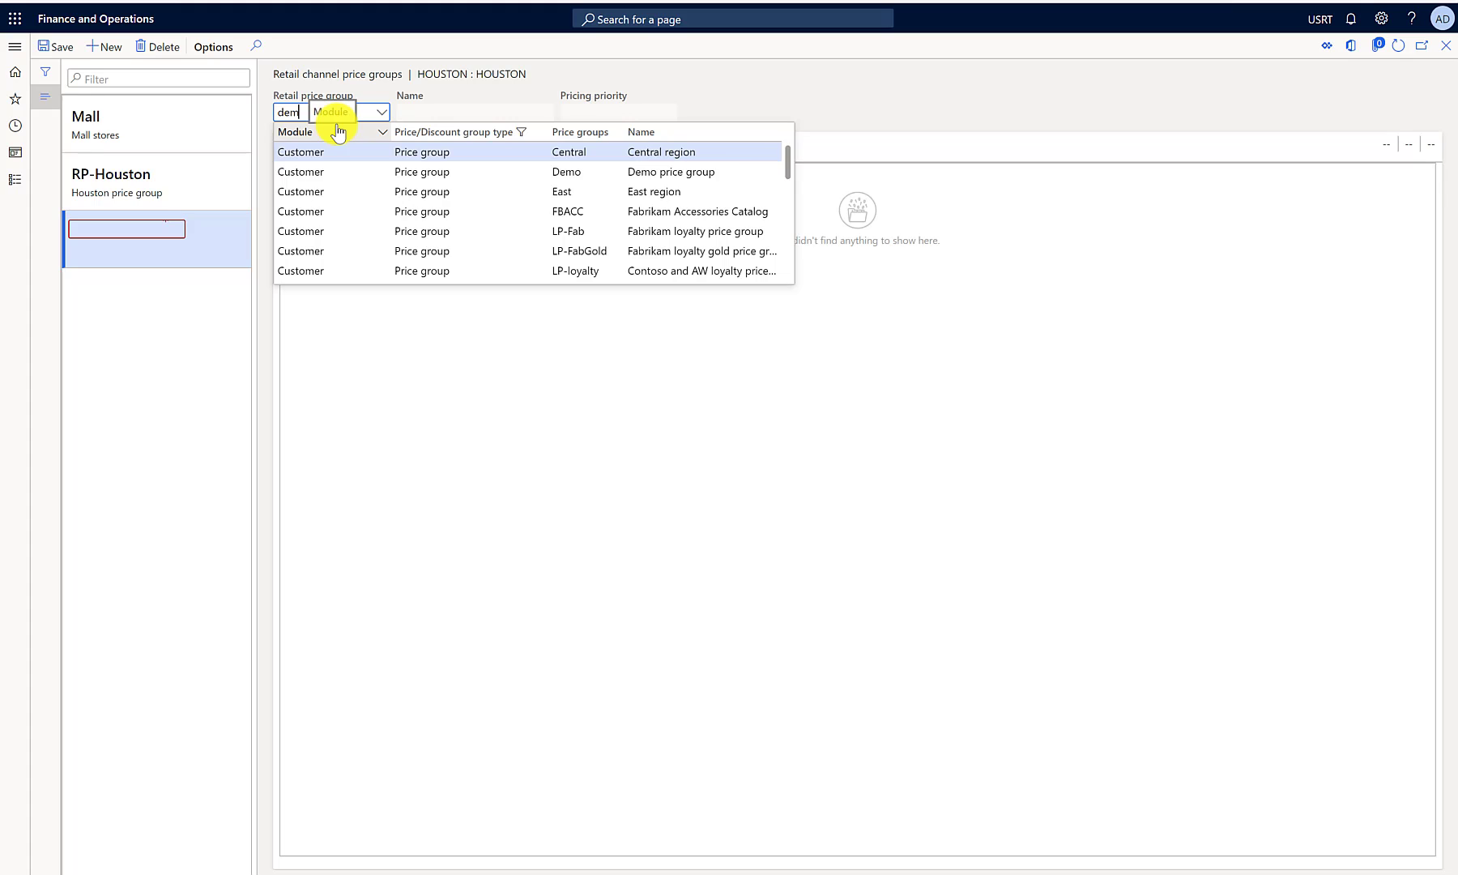
click(332, 152)
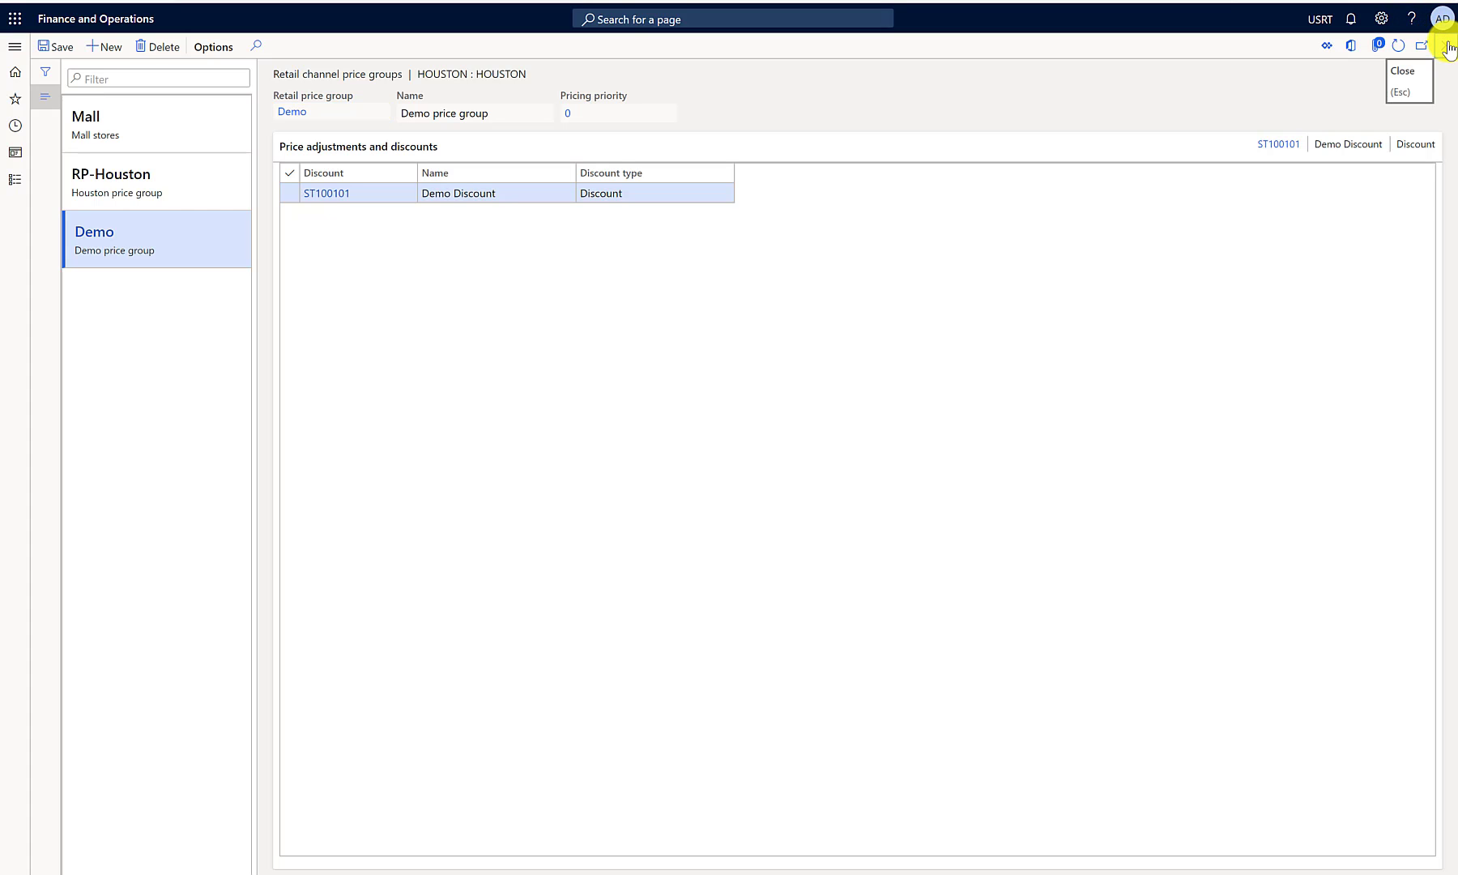
click(1446, 47)
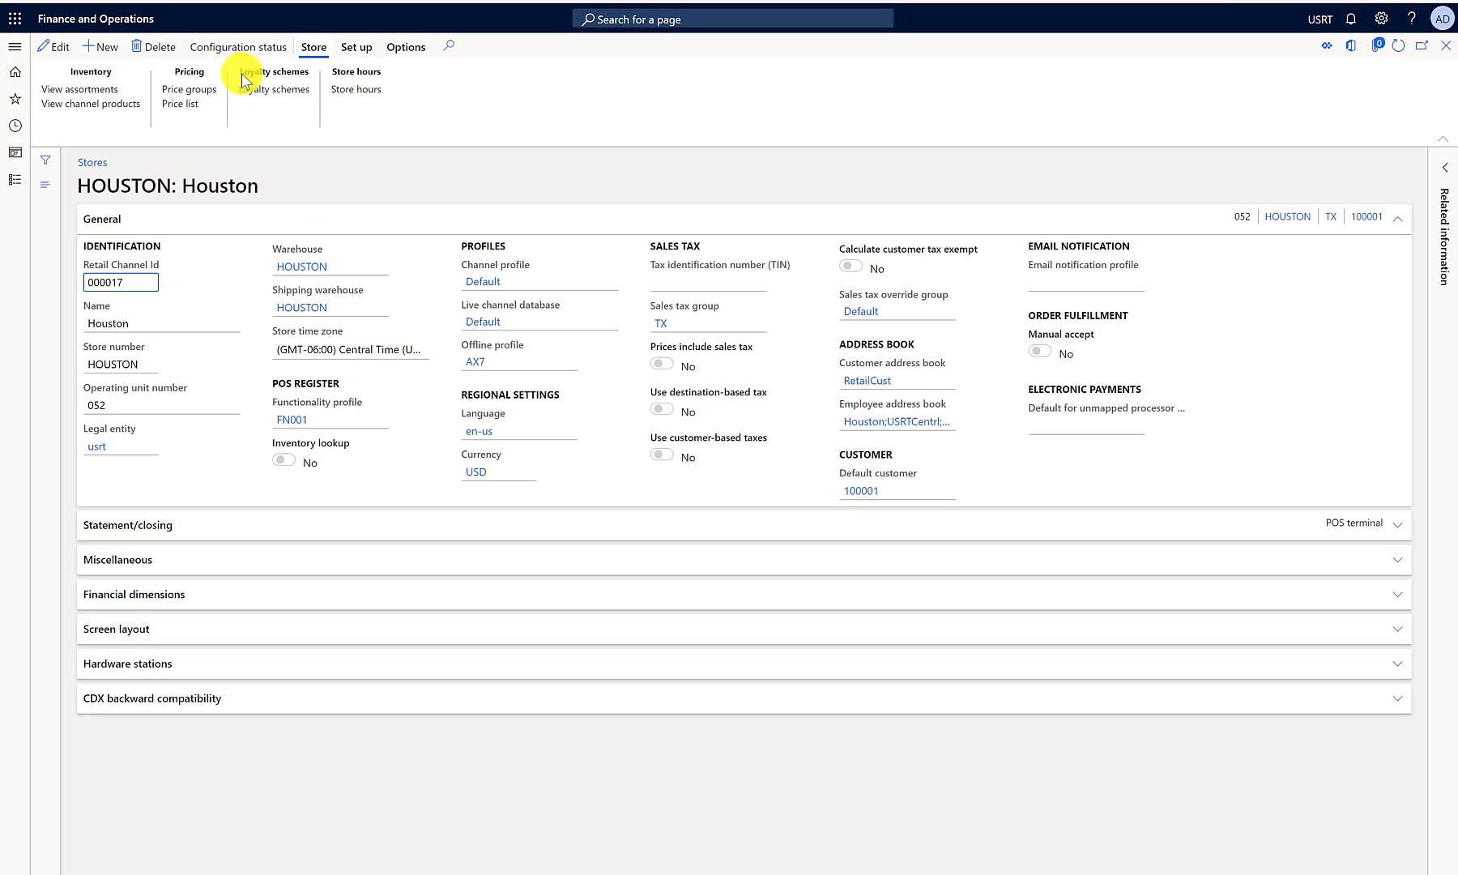
- Go through Pricing and discounts to the Demo Price Simulator, which prices item 0001 at 180.00
click(18, 47)
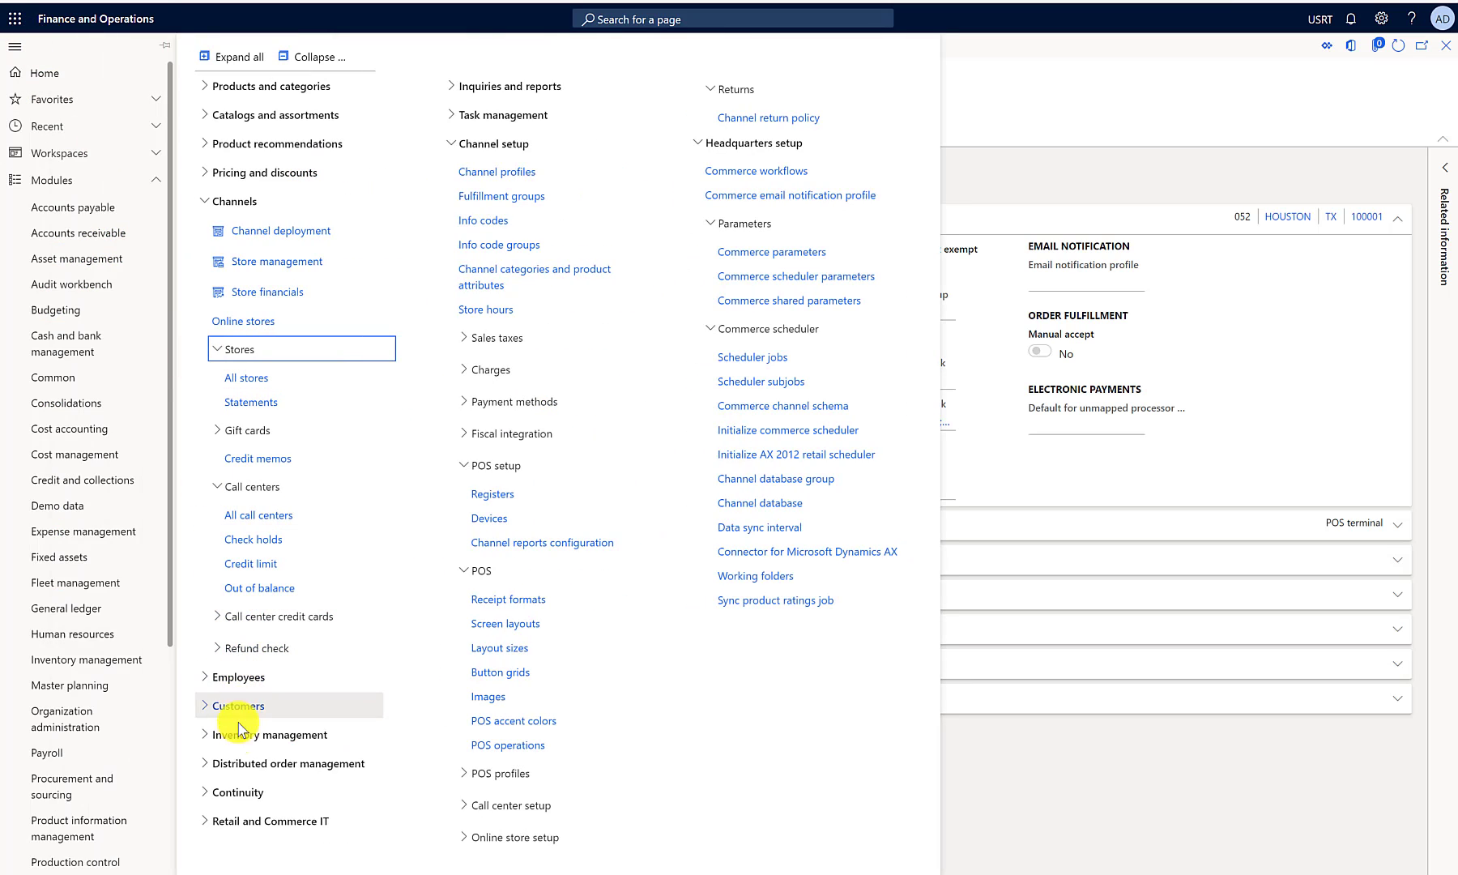
click(206, 191)
click(207, 173)
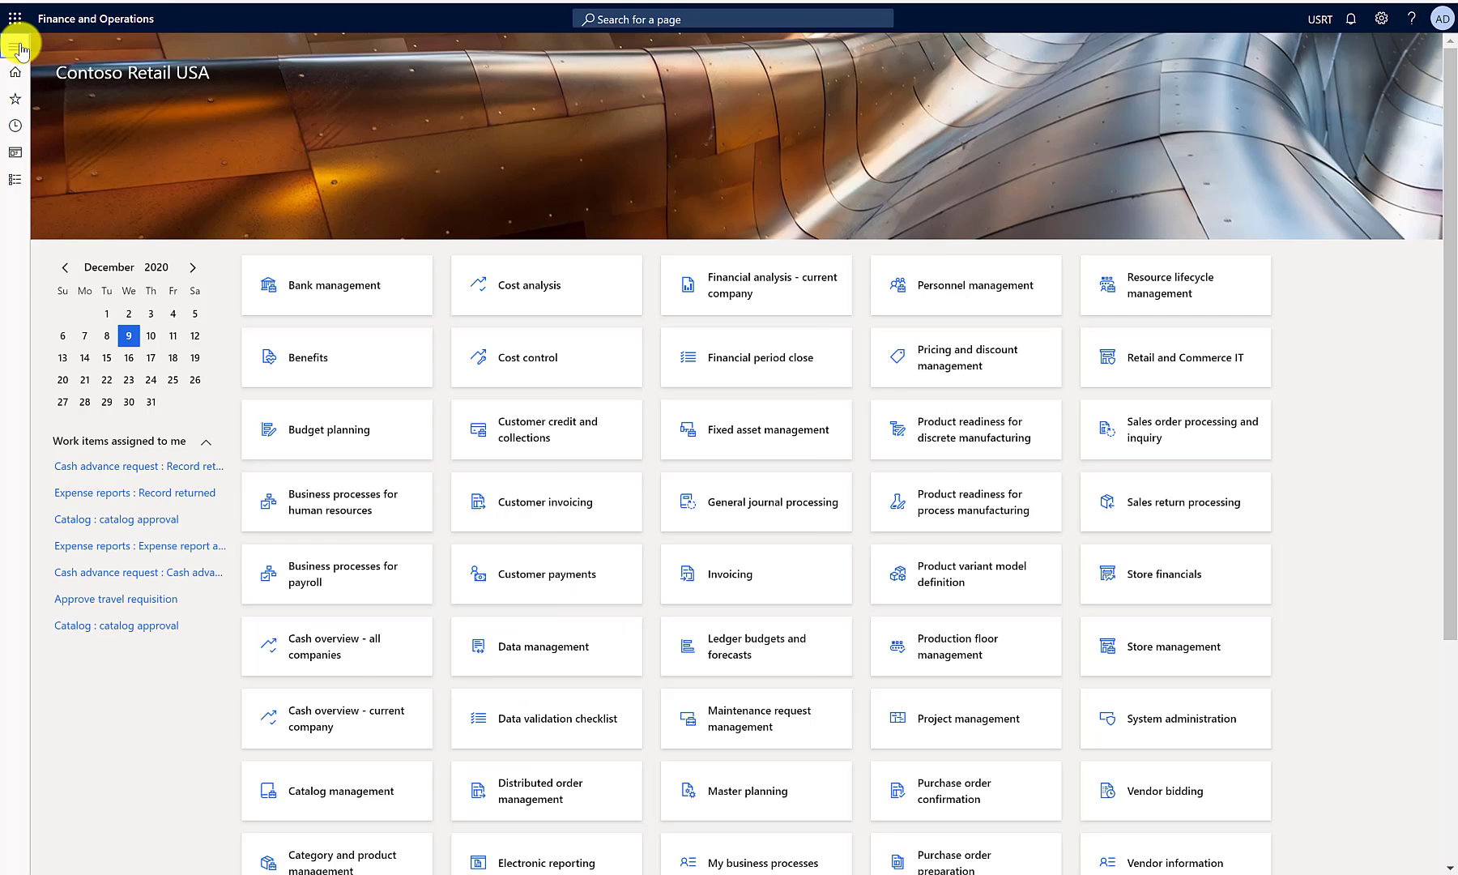
click(18, 50)
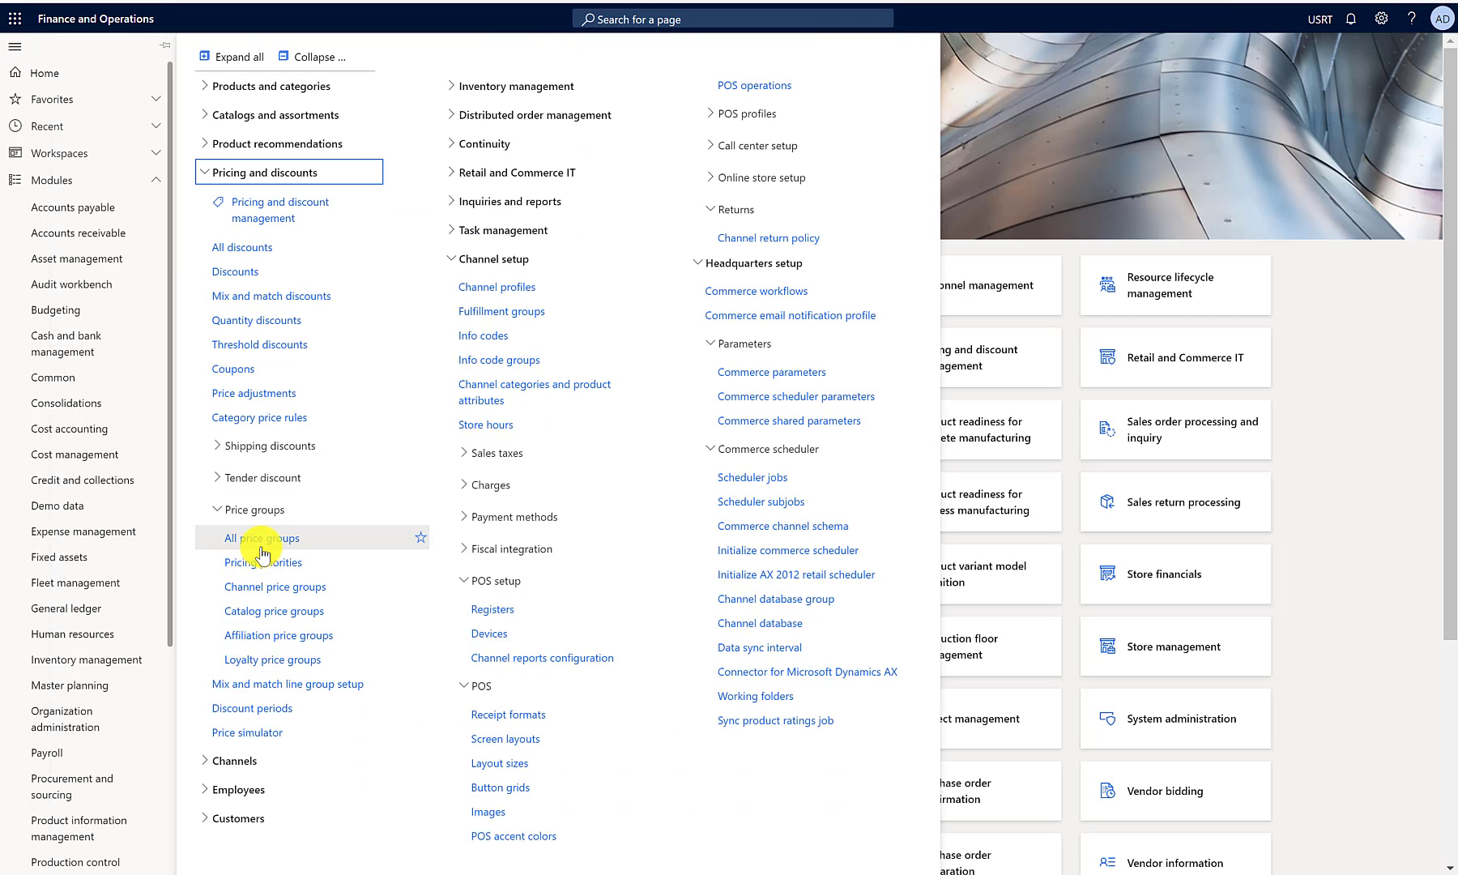
click(253, 731)
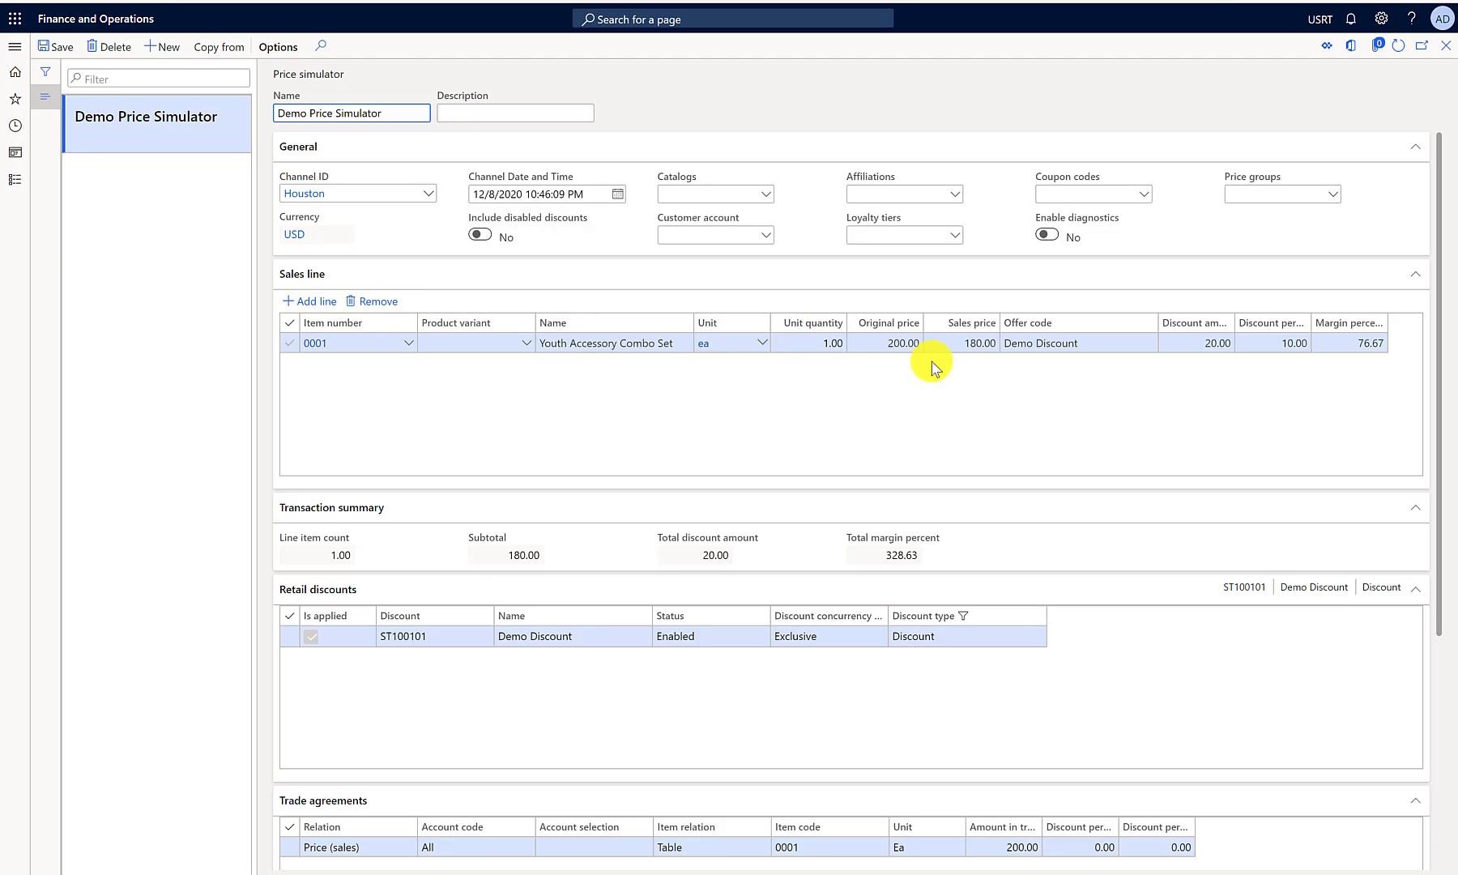
drag(1437, 361, 1432, 439)
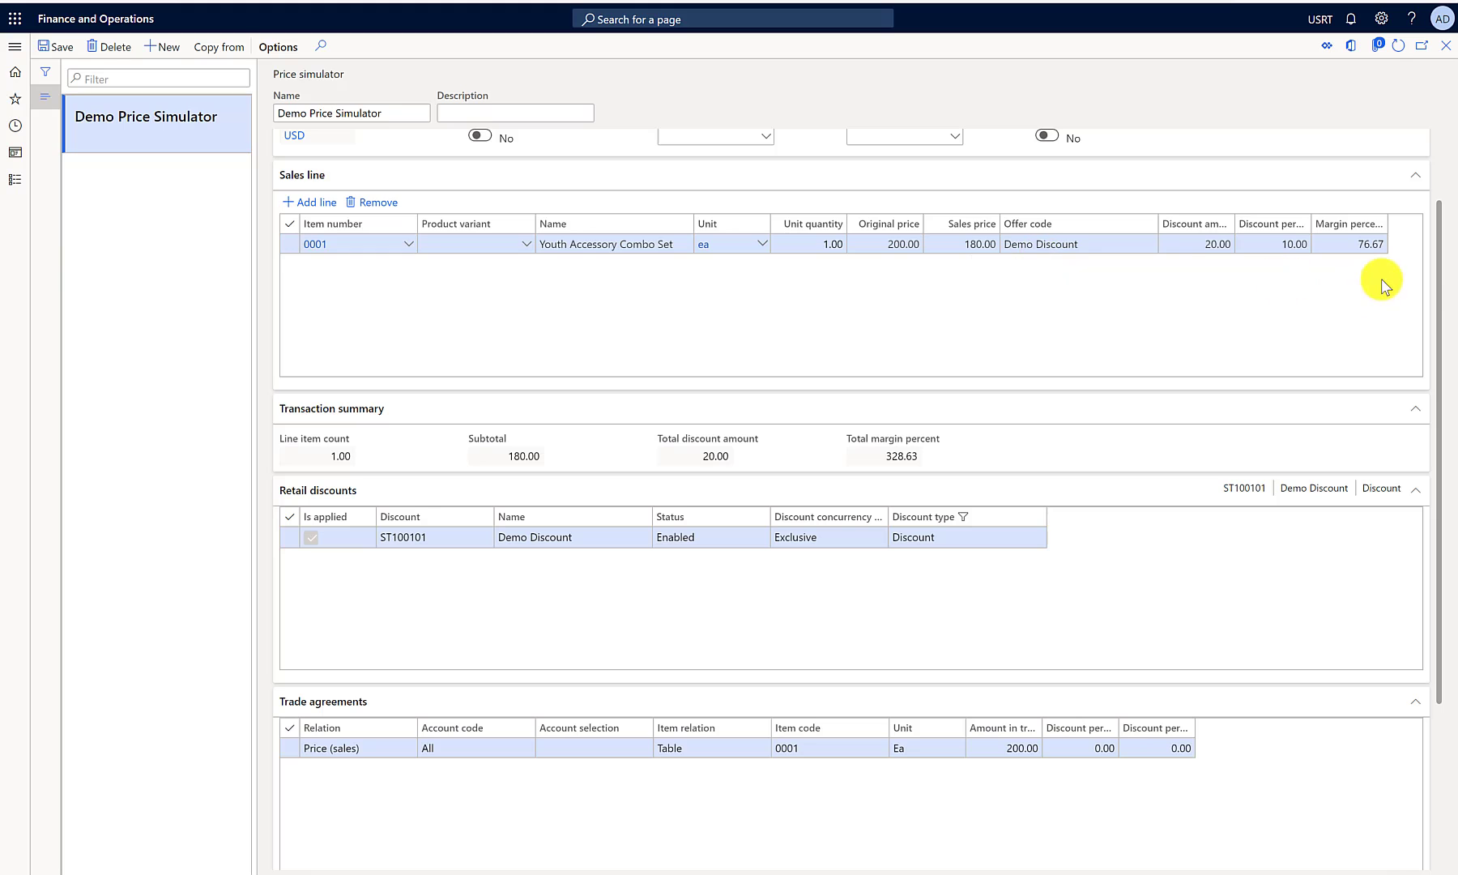
scroll(1439, 215, up, 2)
click(772, 240)
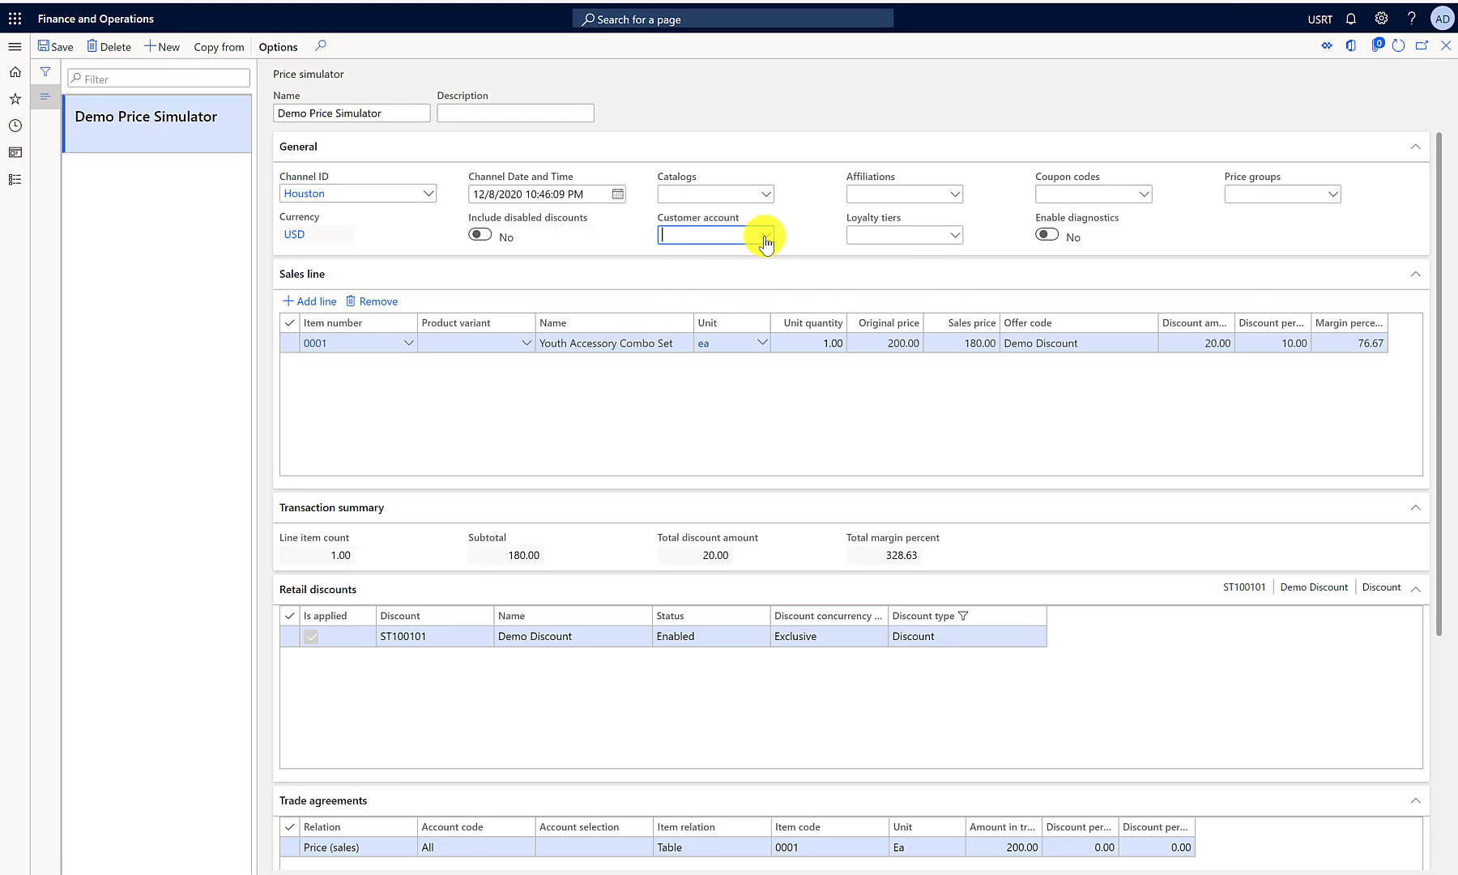
- Choose a customer account so item 0001 reprices from 100 to 90, and review the trade agreements
click(765, 236)
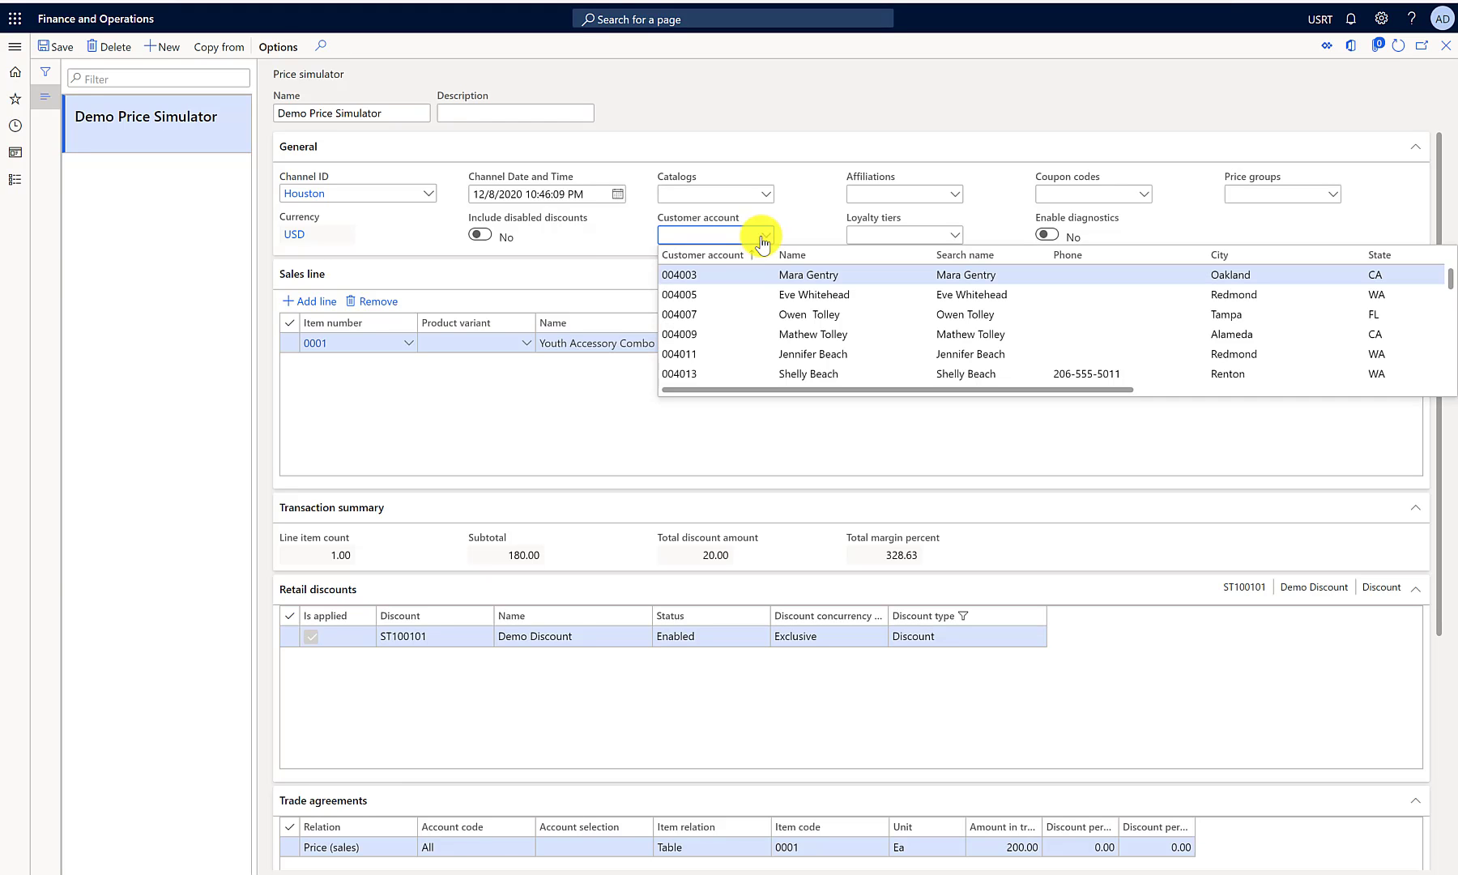
click(680, 280)
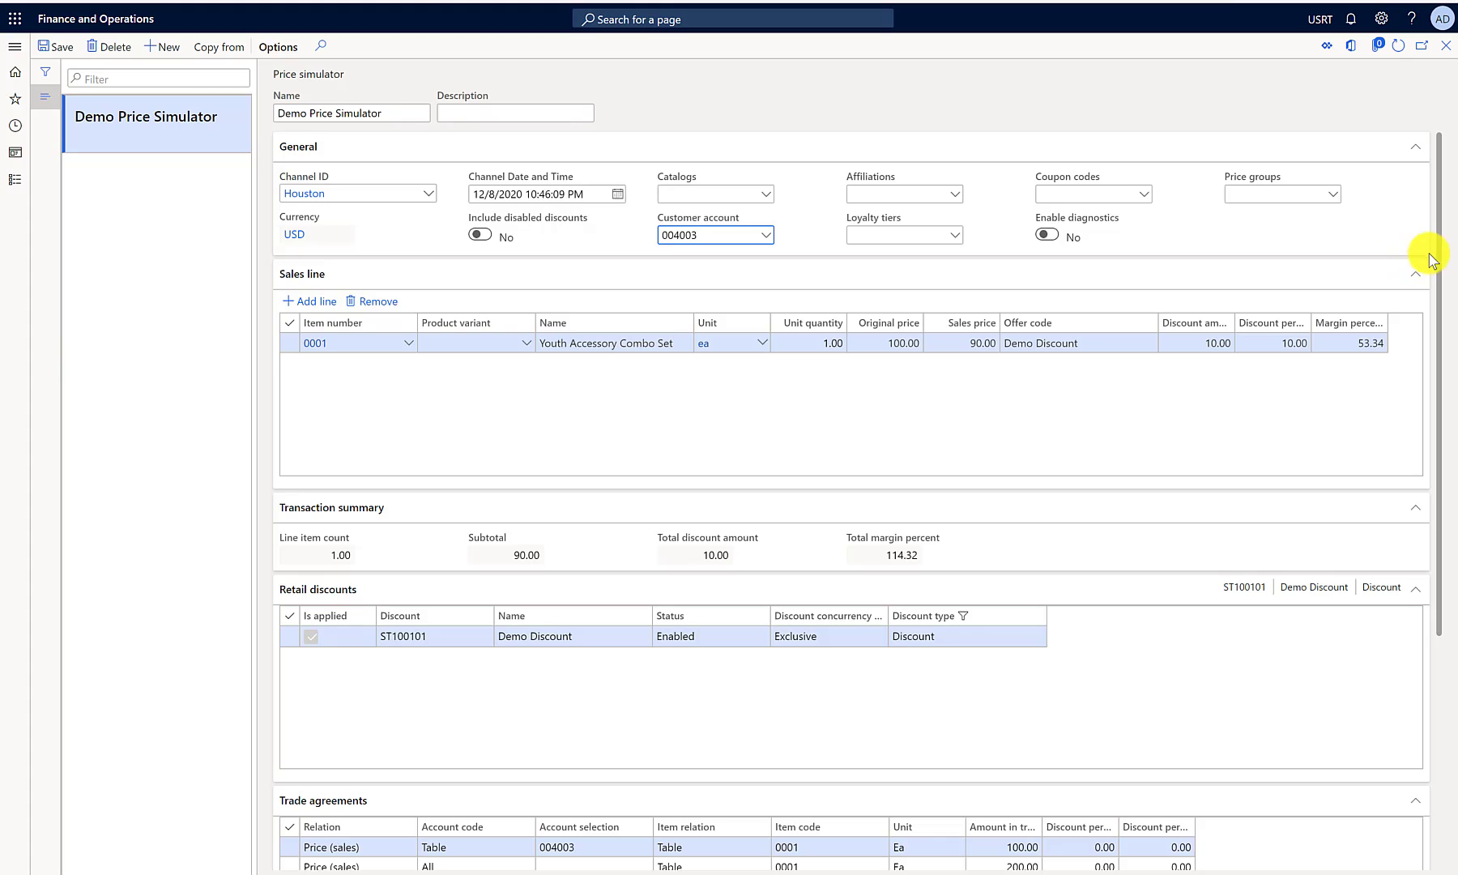
drag(1428, 257, 1425, 348)
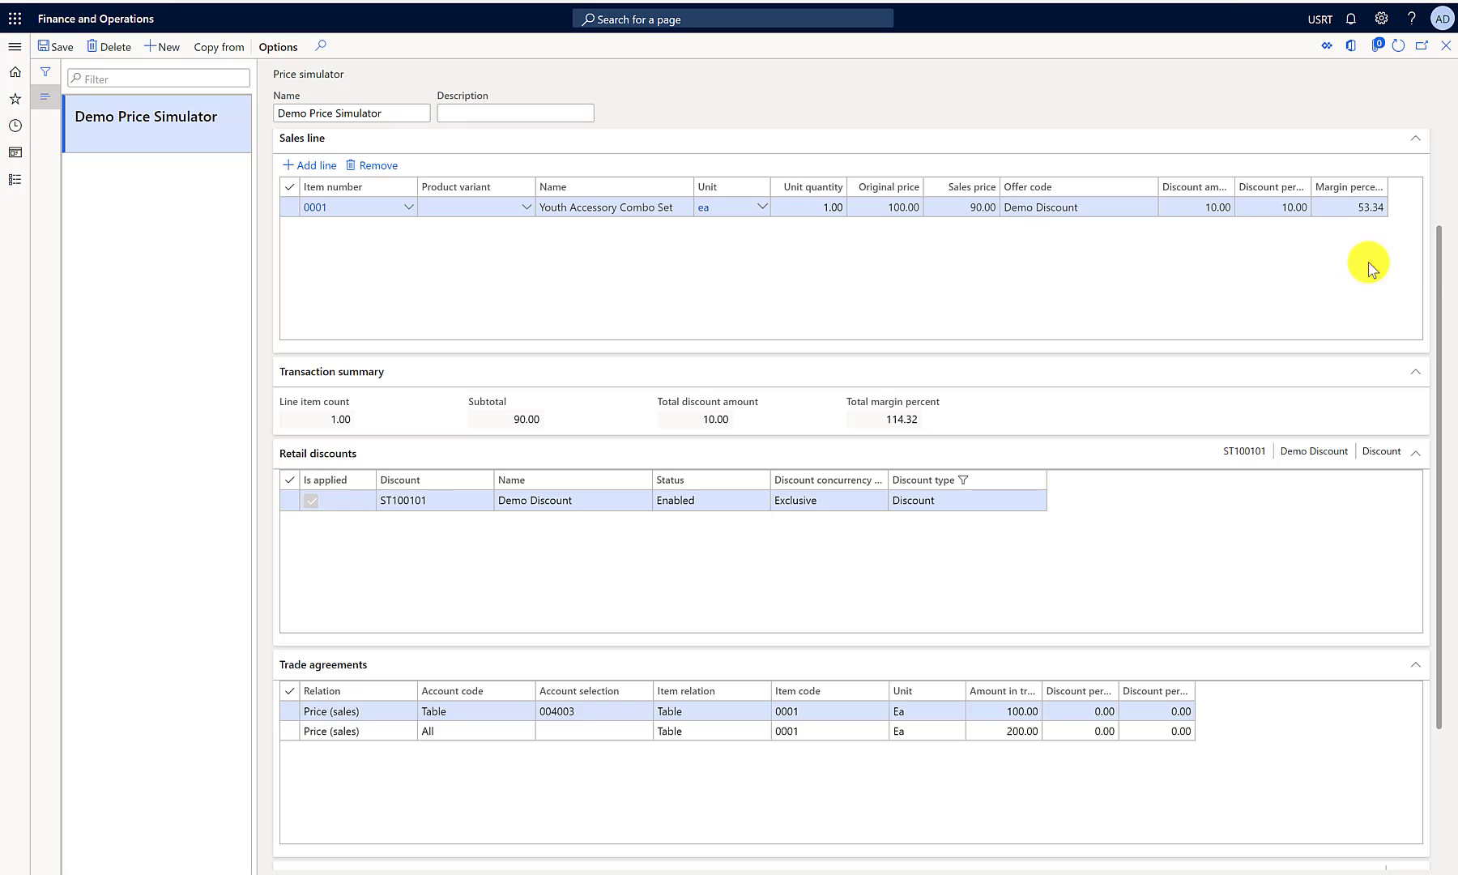
drag(1431, 270, 1432, 364)
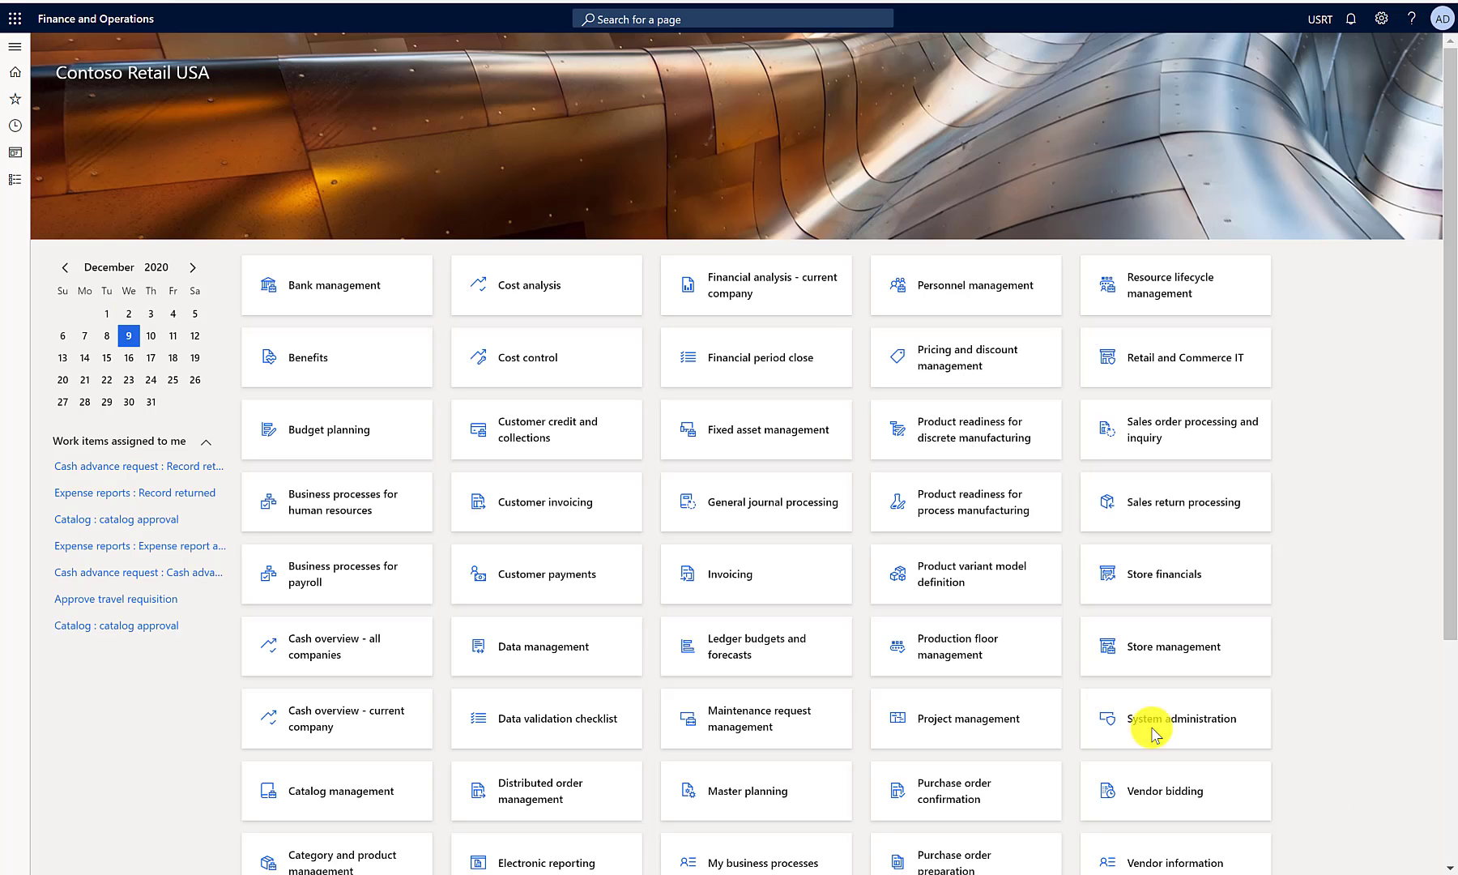
- Go to the Price adjustments list, which opens on the Soccer sale record
click(22, 51)
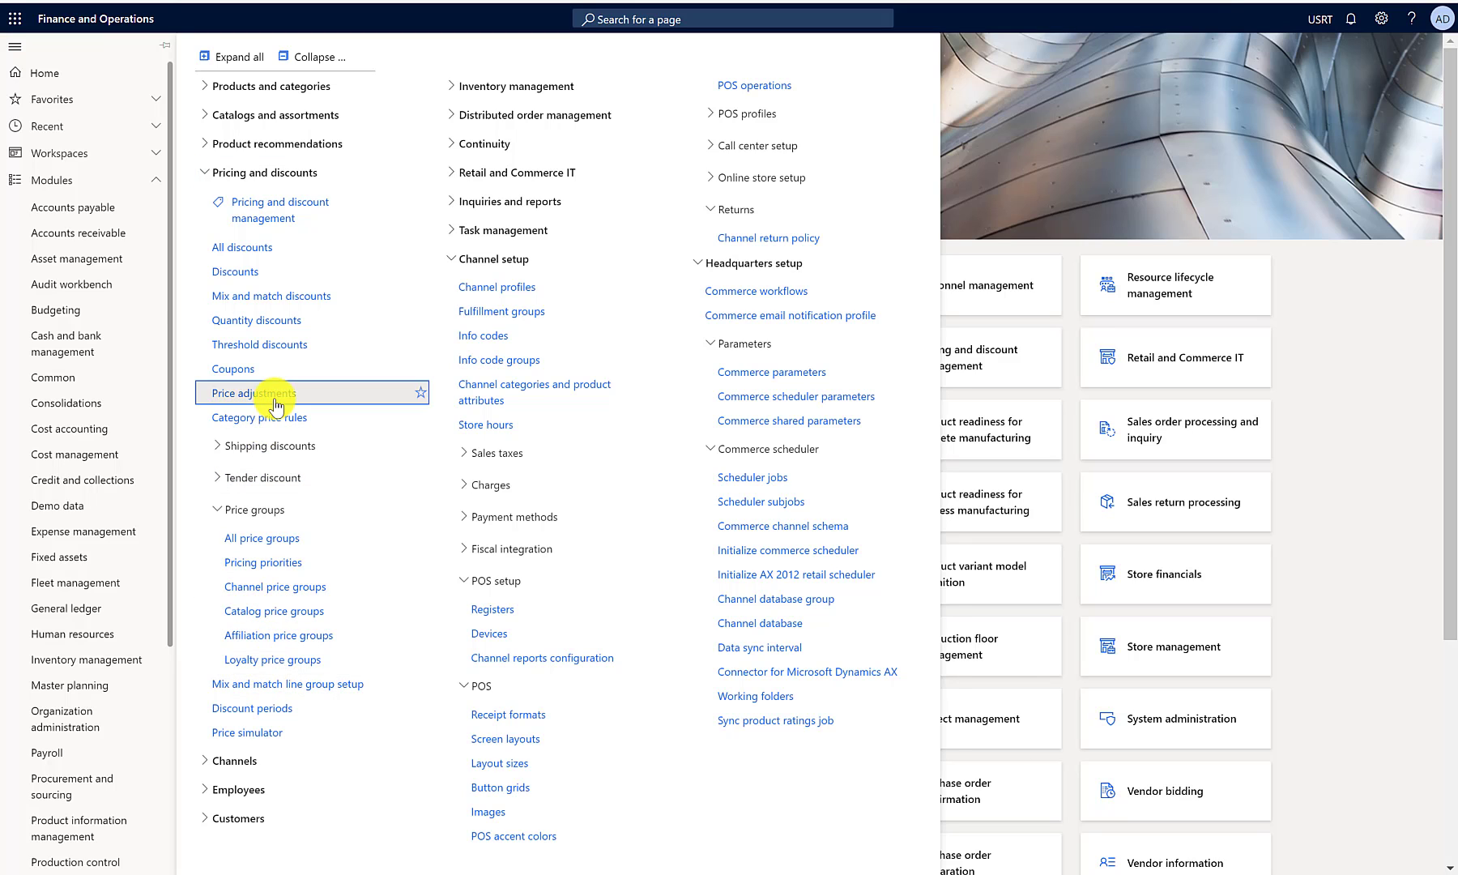
key(Escape)
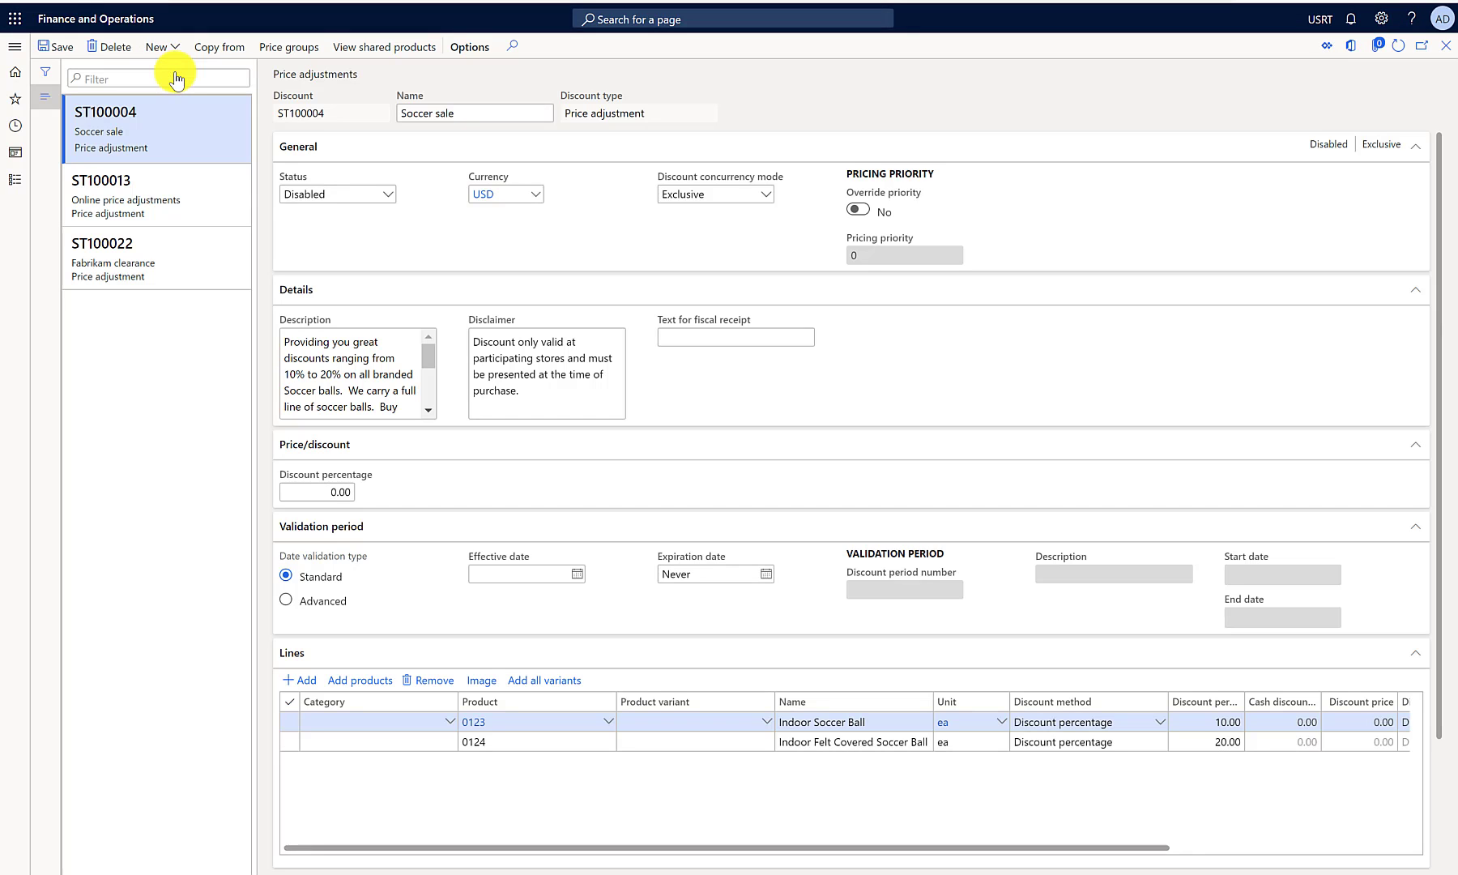
- Create the Demo Adjustments price adjustment and add a line for product 0001
click(171, 46)
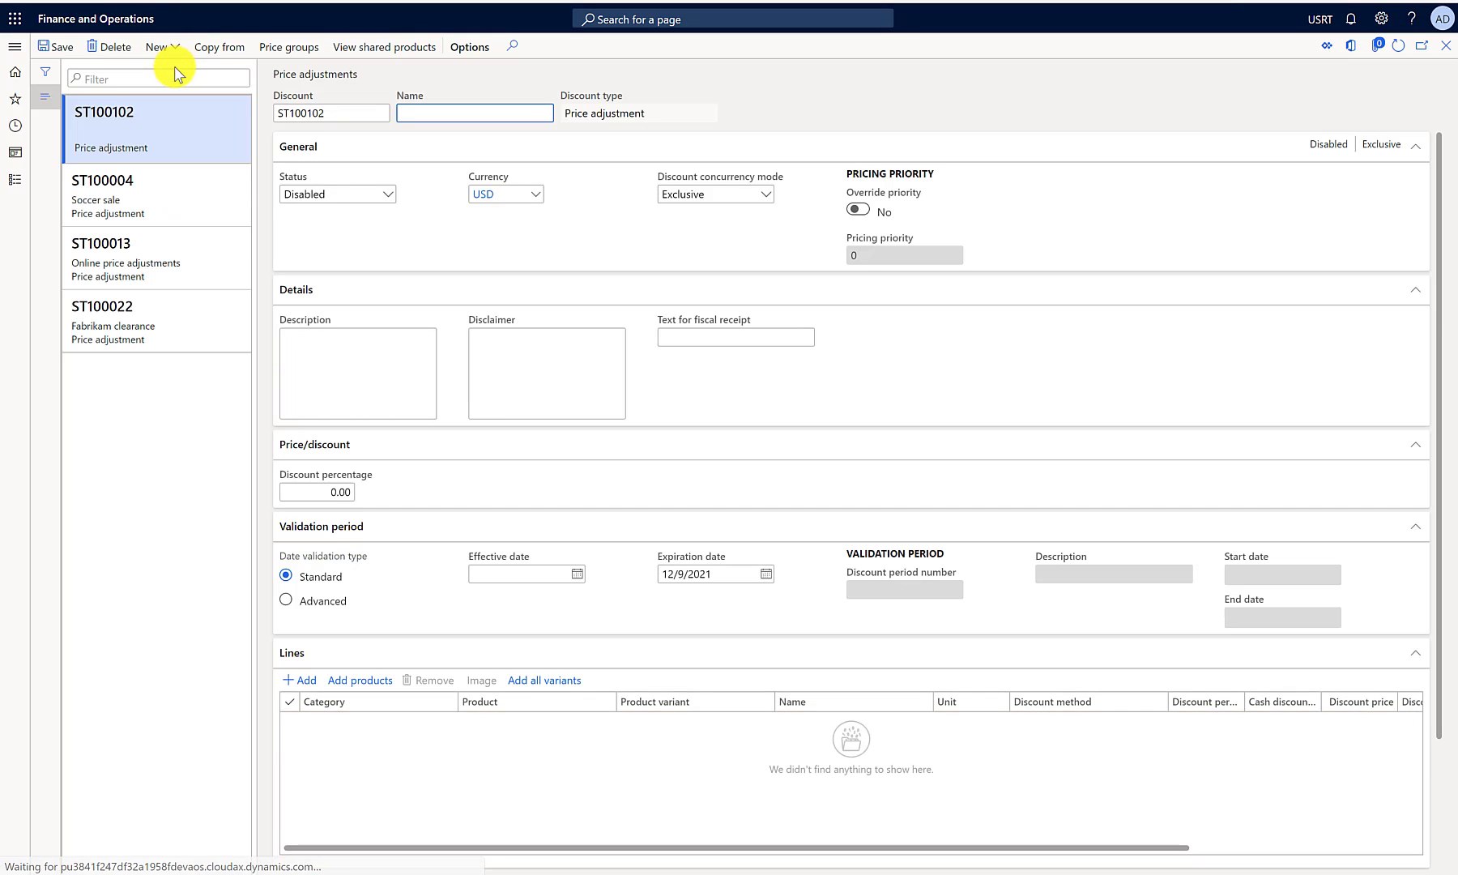
click(468, 112)
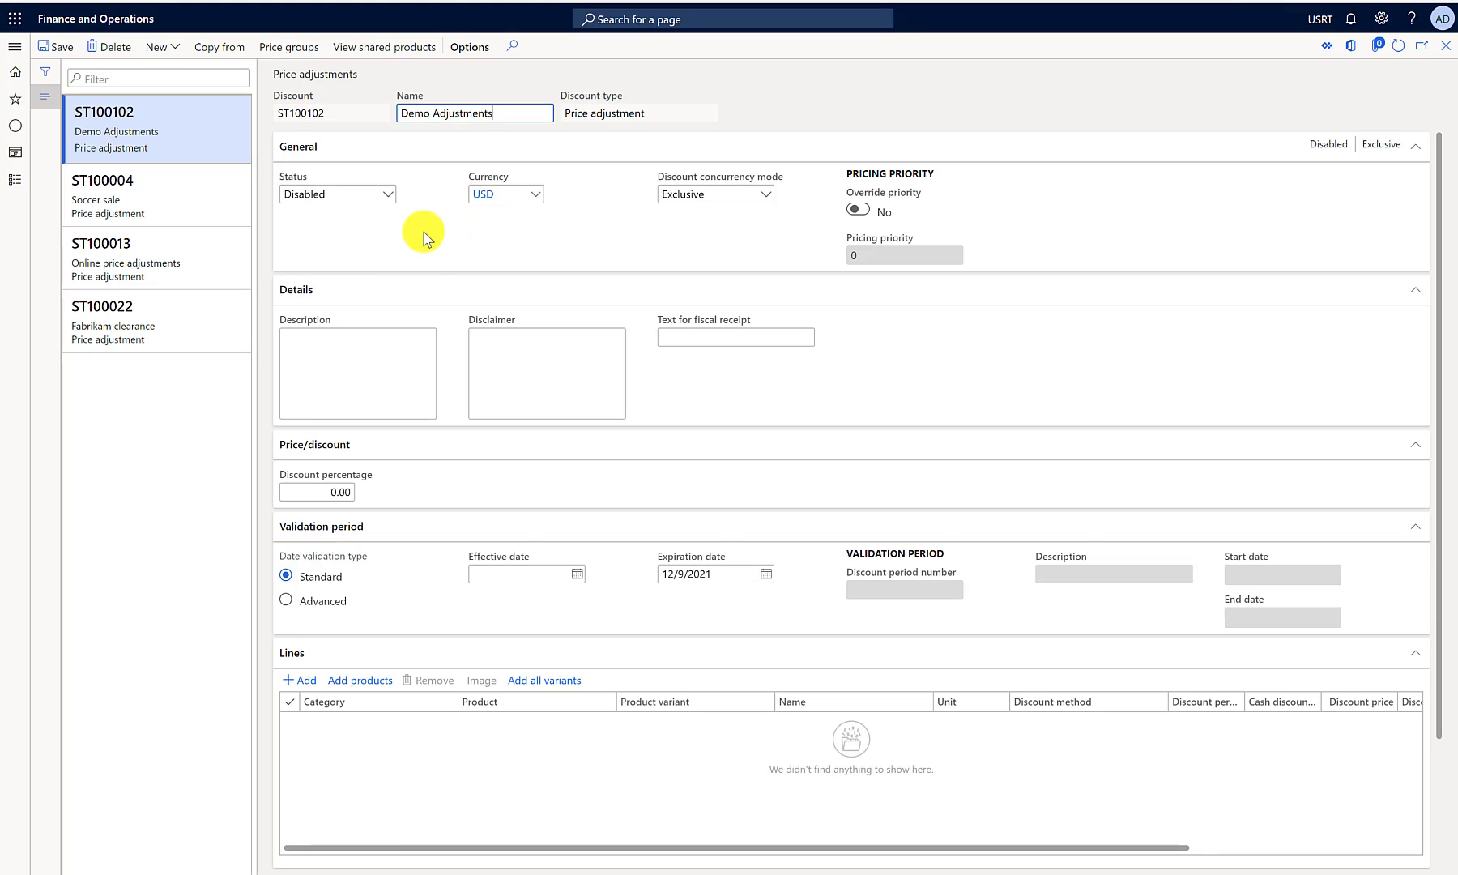
click(413, 344)
click(306, 680)
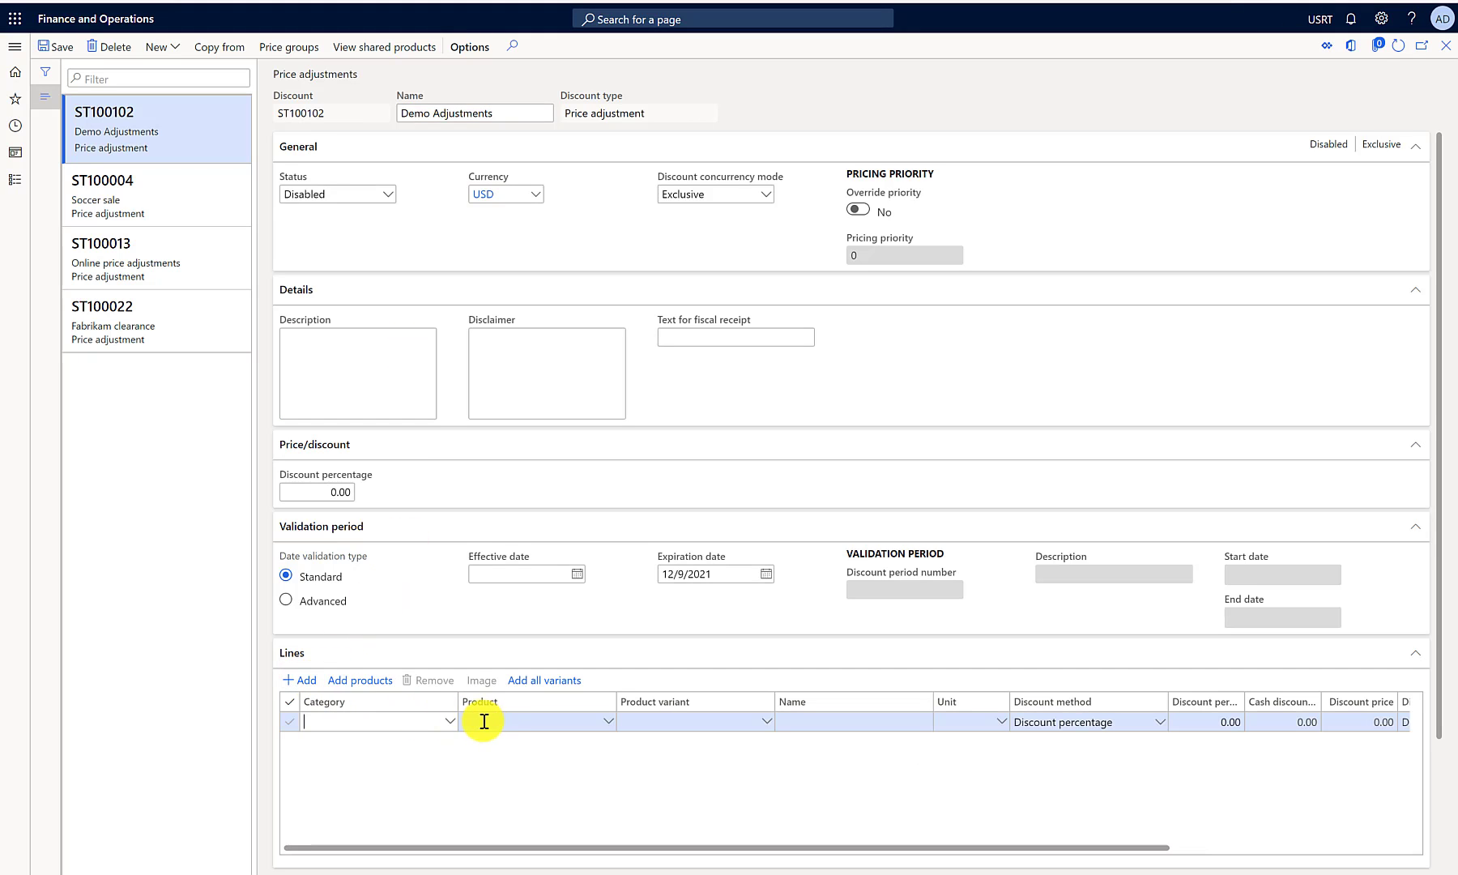
click(613, 727)
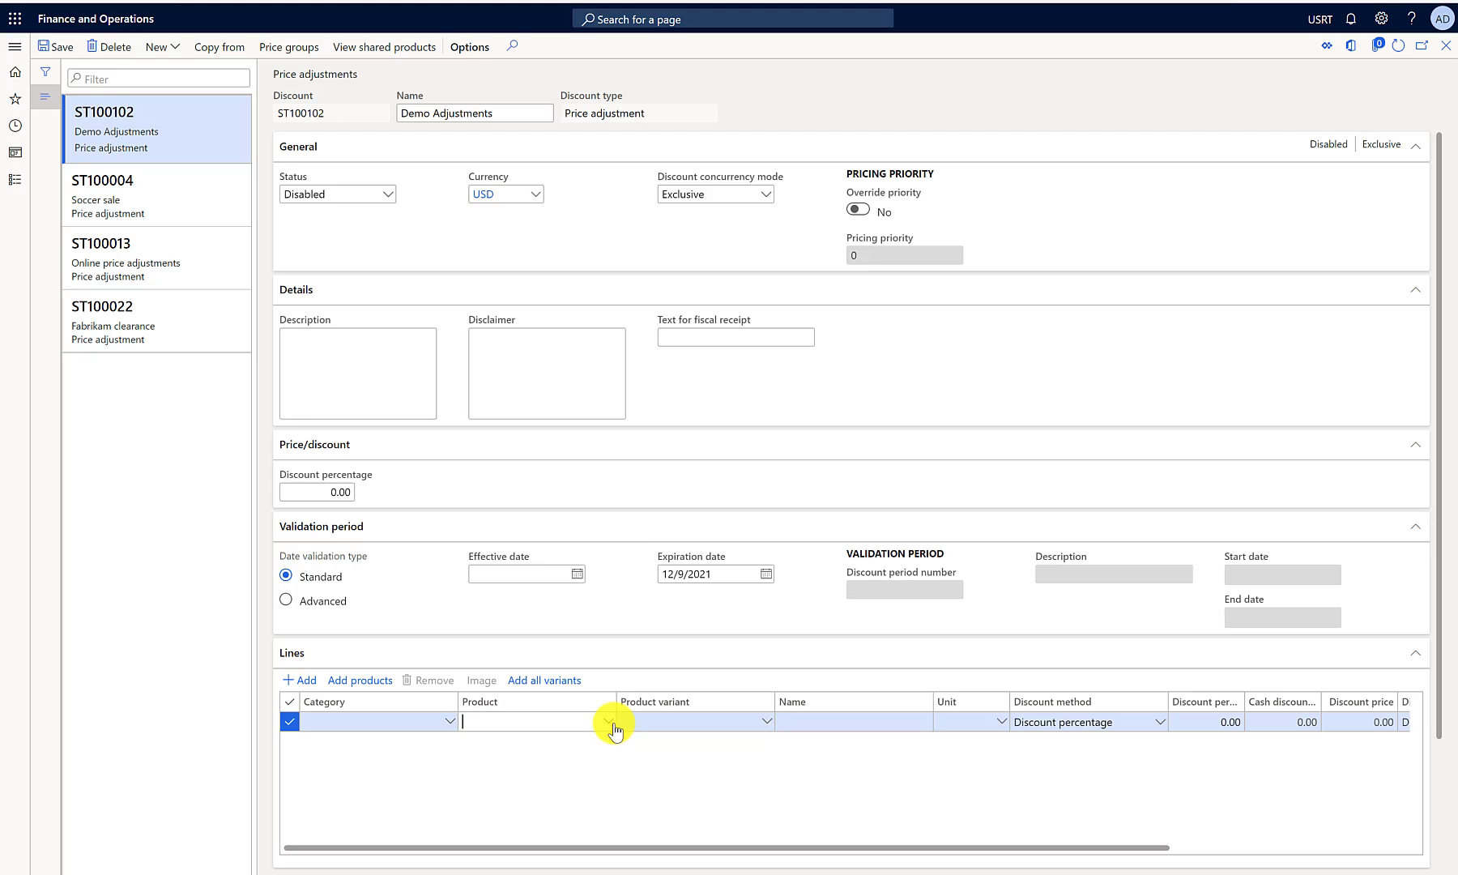
click(608, 724)
click(608, 724)
click(609, 725)
click(519, 581)
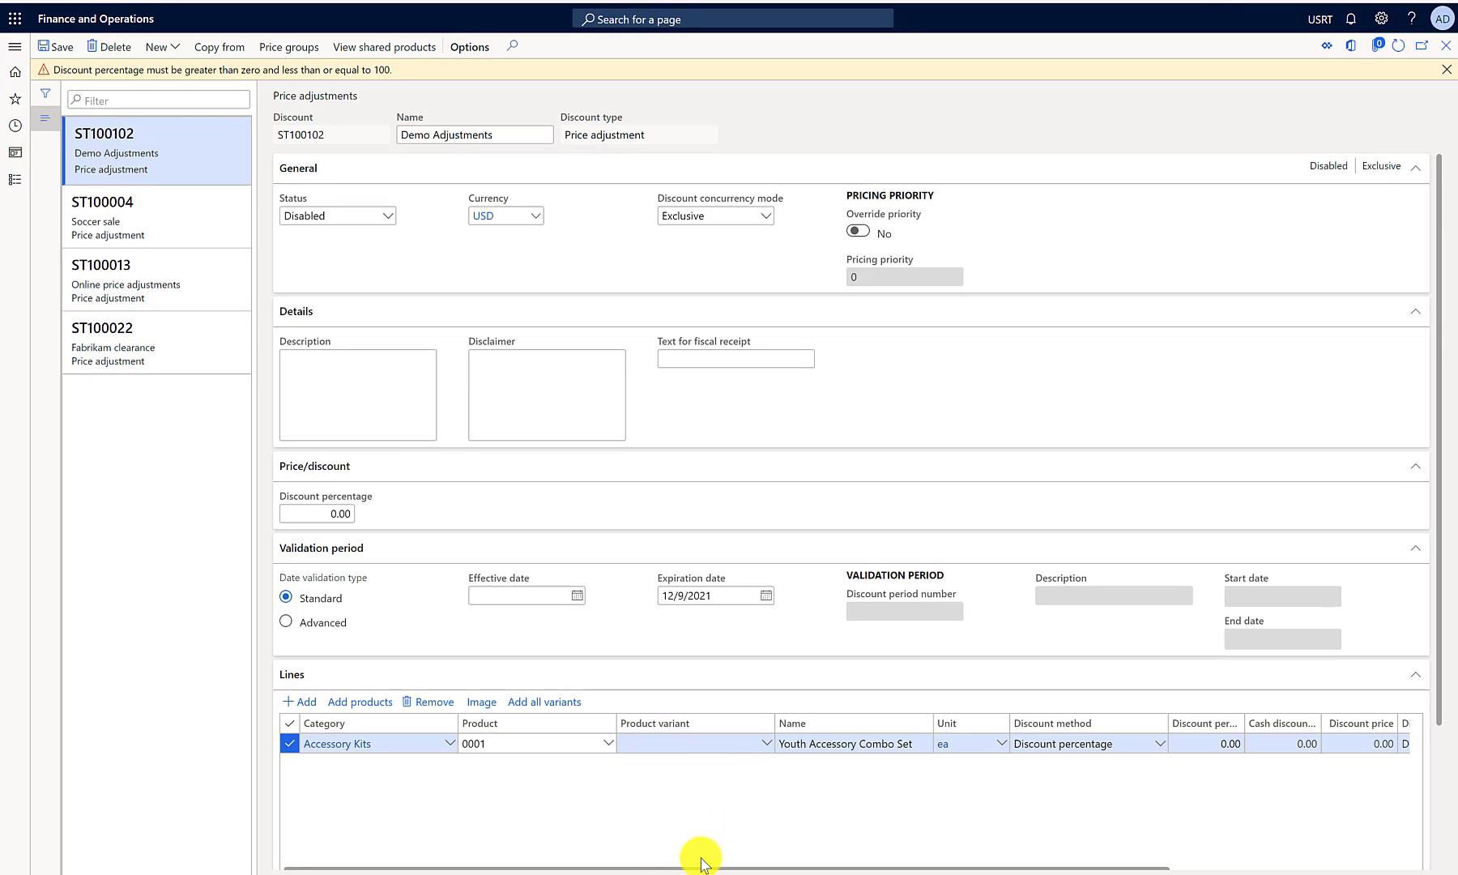
- Set the line's discount method to Cash discount amount with 20.00 off
drag(700, 866, 971, 865)
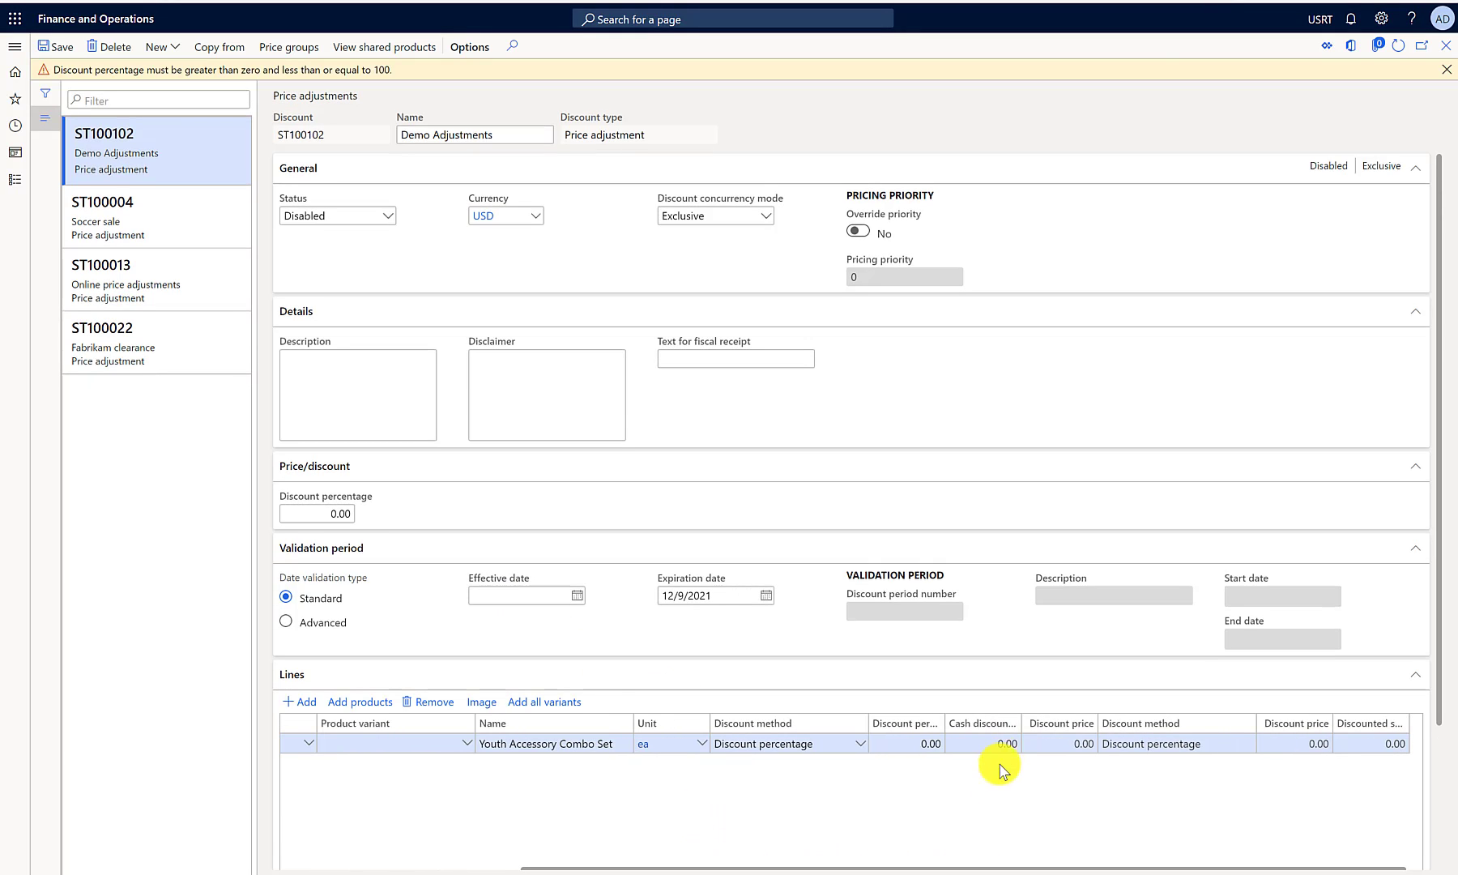
drag(1019, 721, 1157, 722)
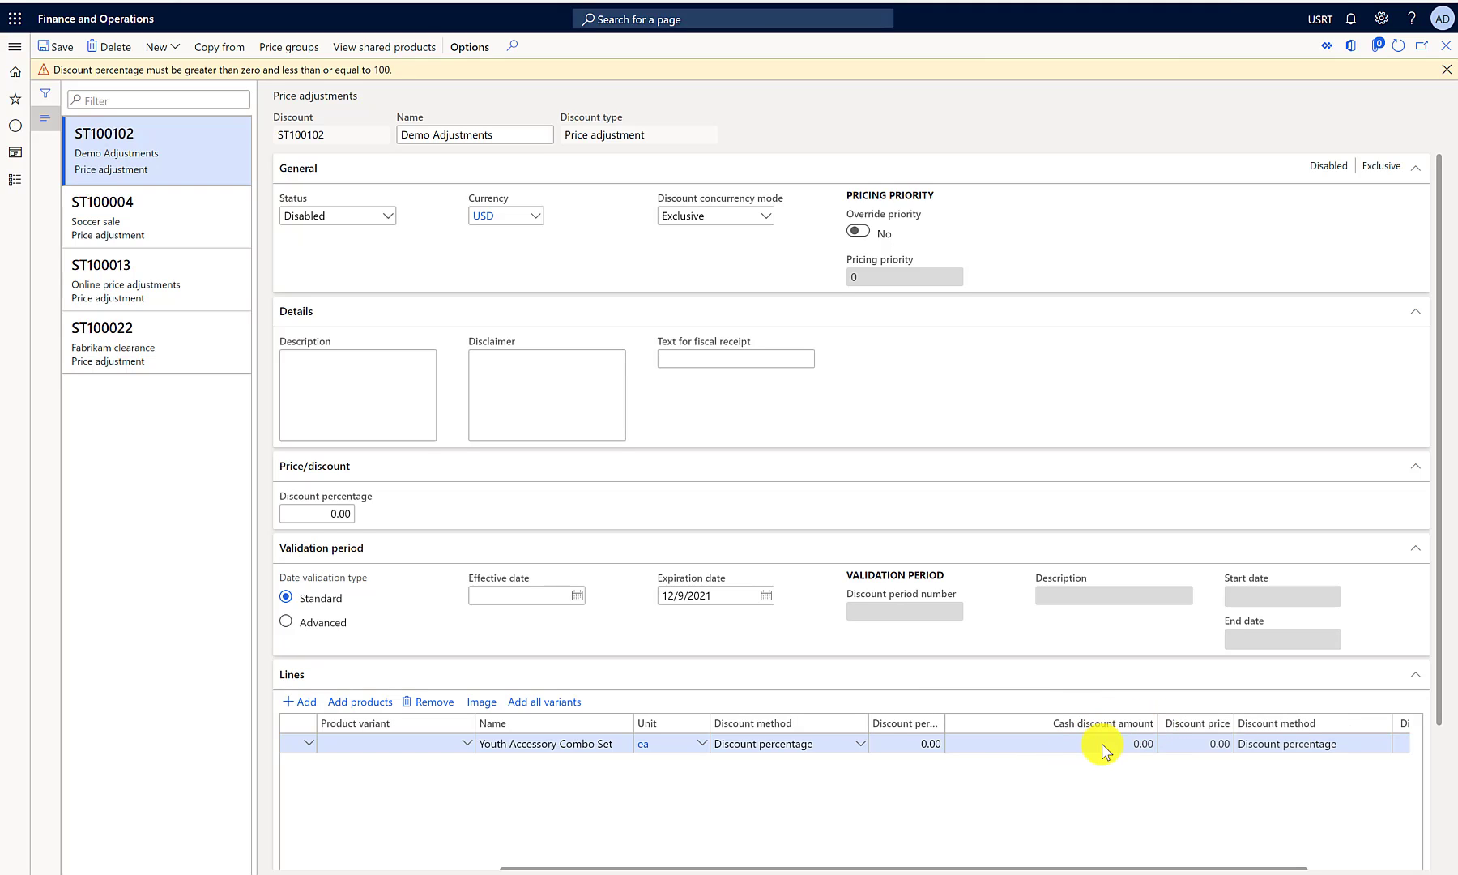
click(858, 750)
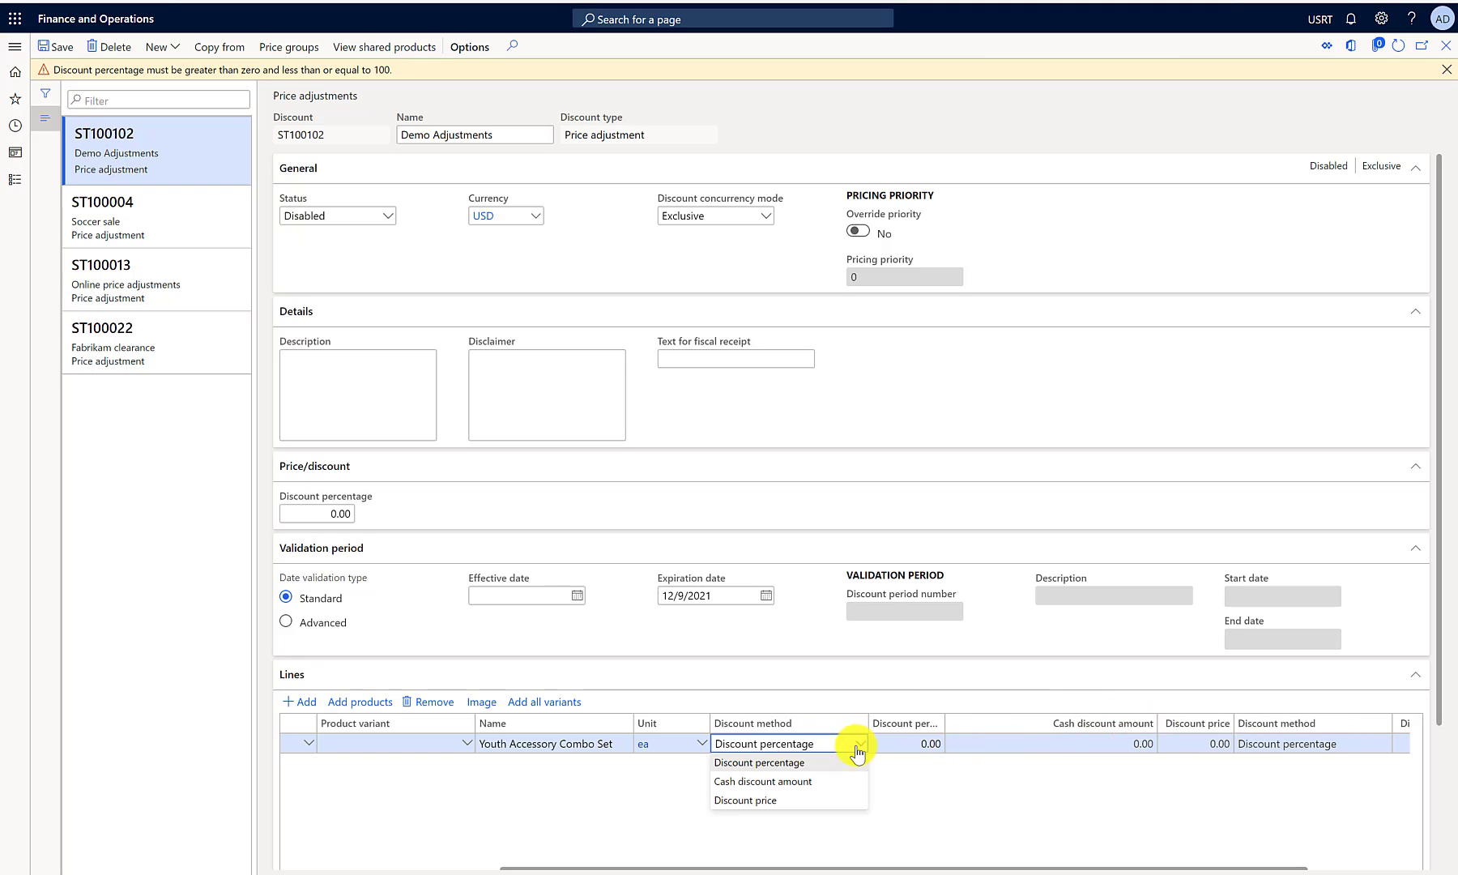
click(834, 780)
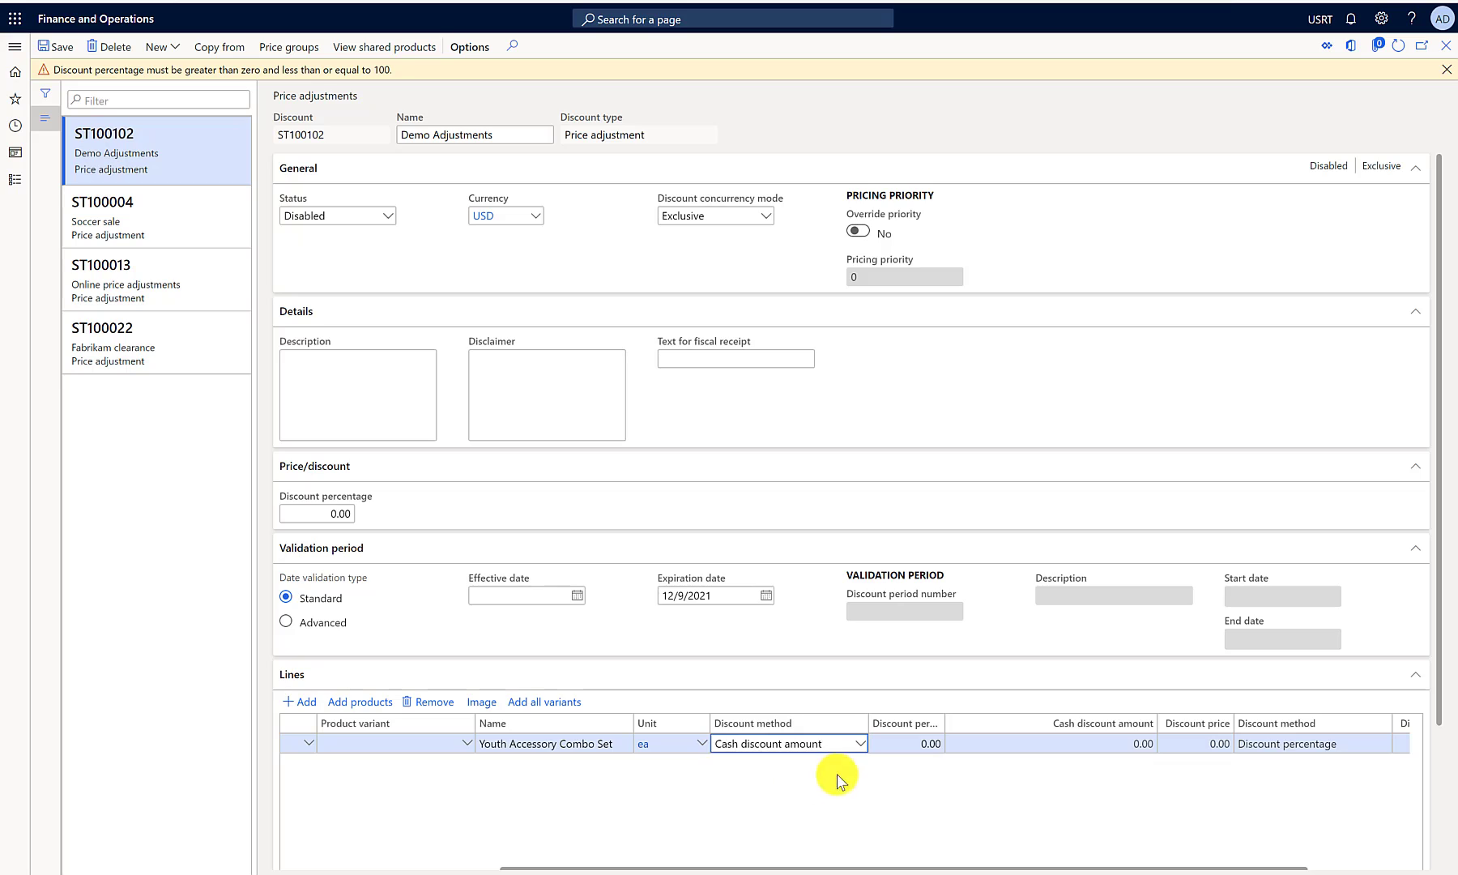
click(1118, 743)
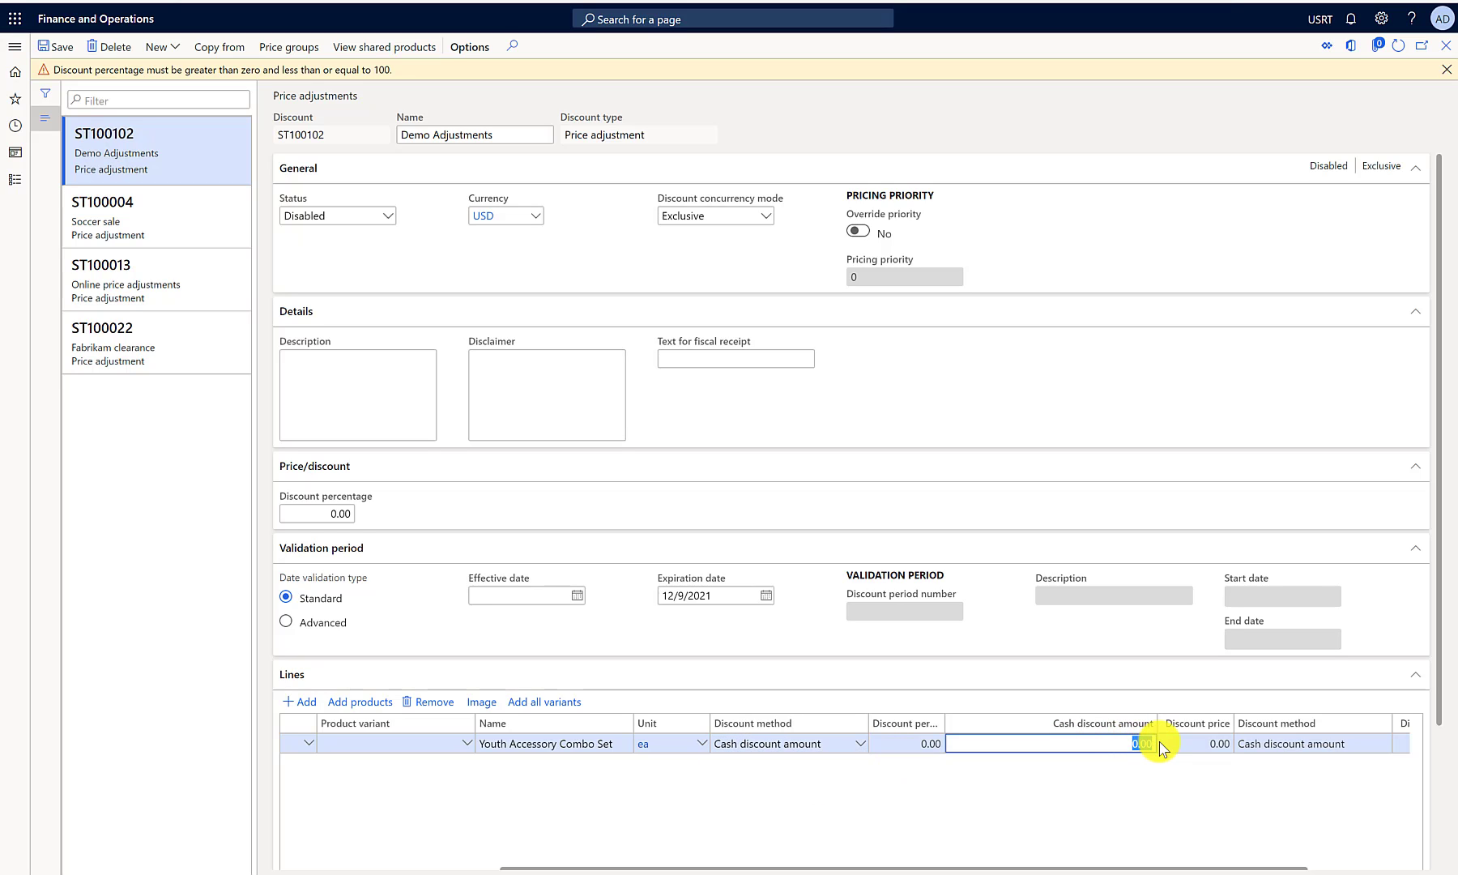
key(Return)
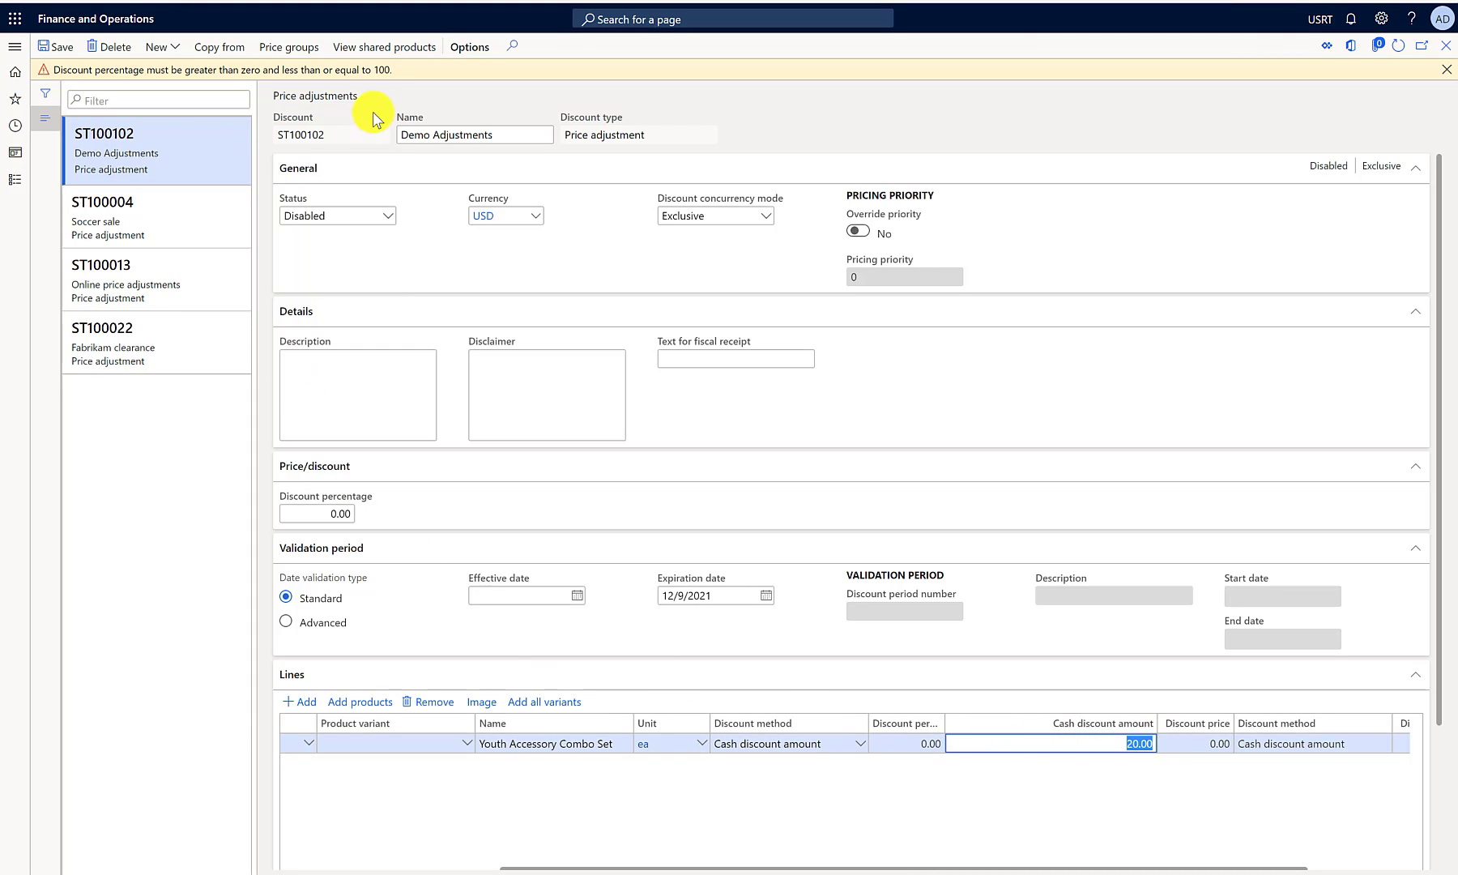
click(329, 61)
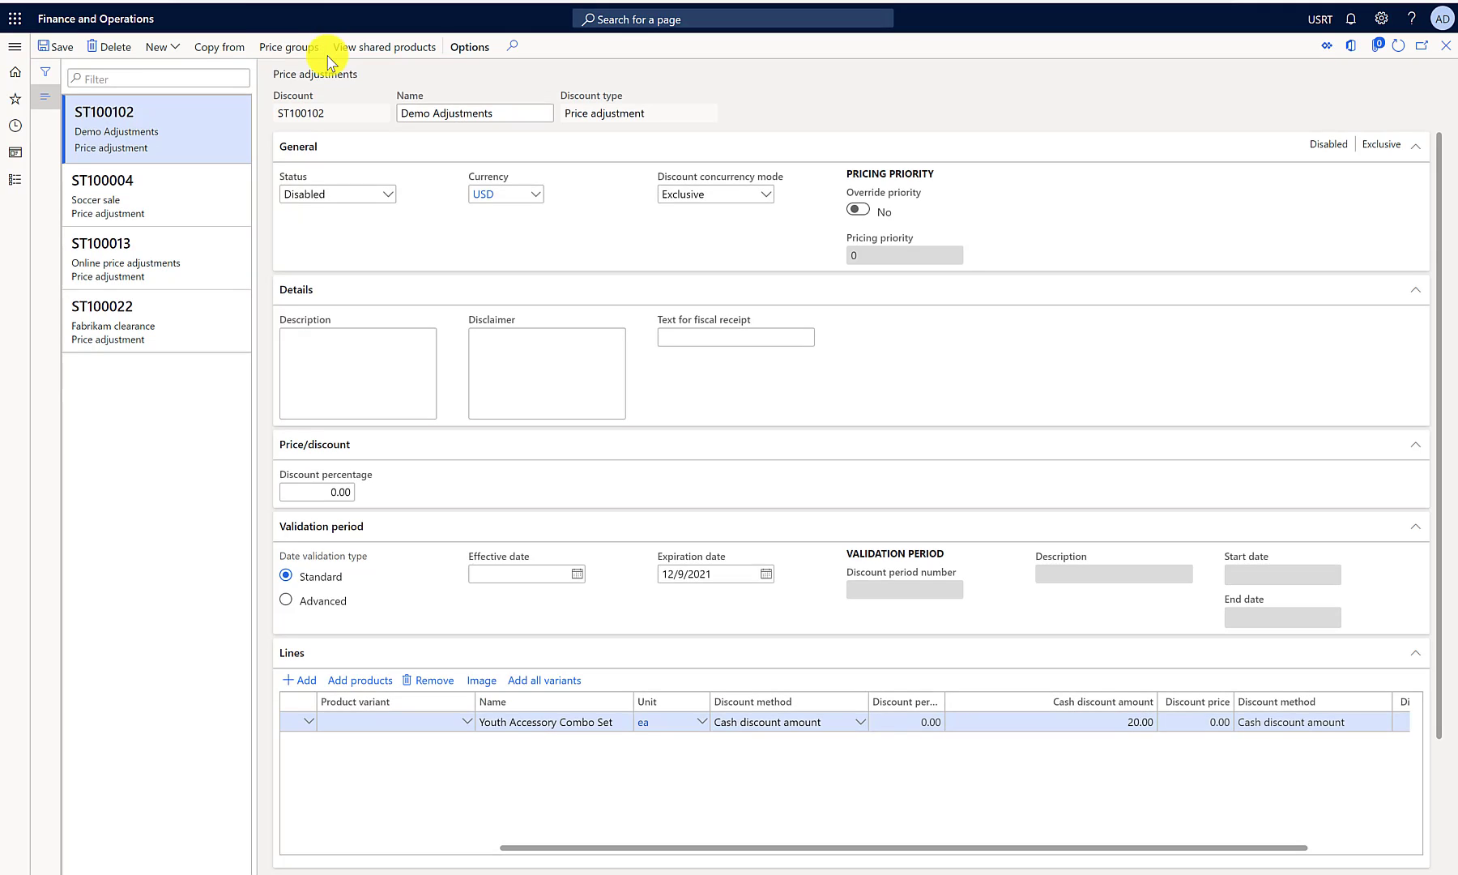
- Attach the Demo price group, covering the Houston store, to Demo Adjustments
click(300, 47)
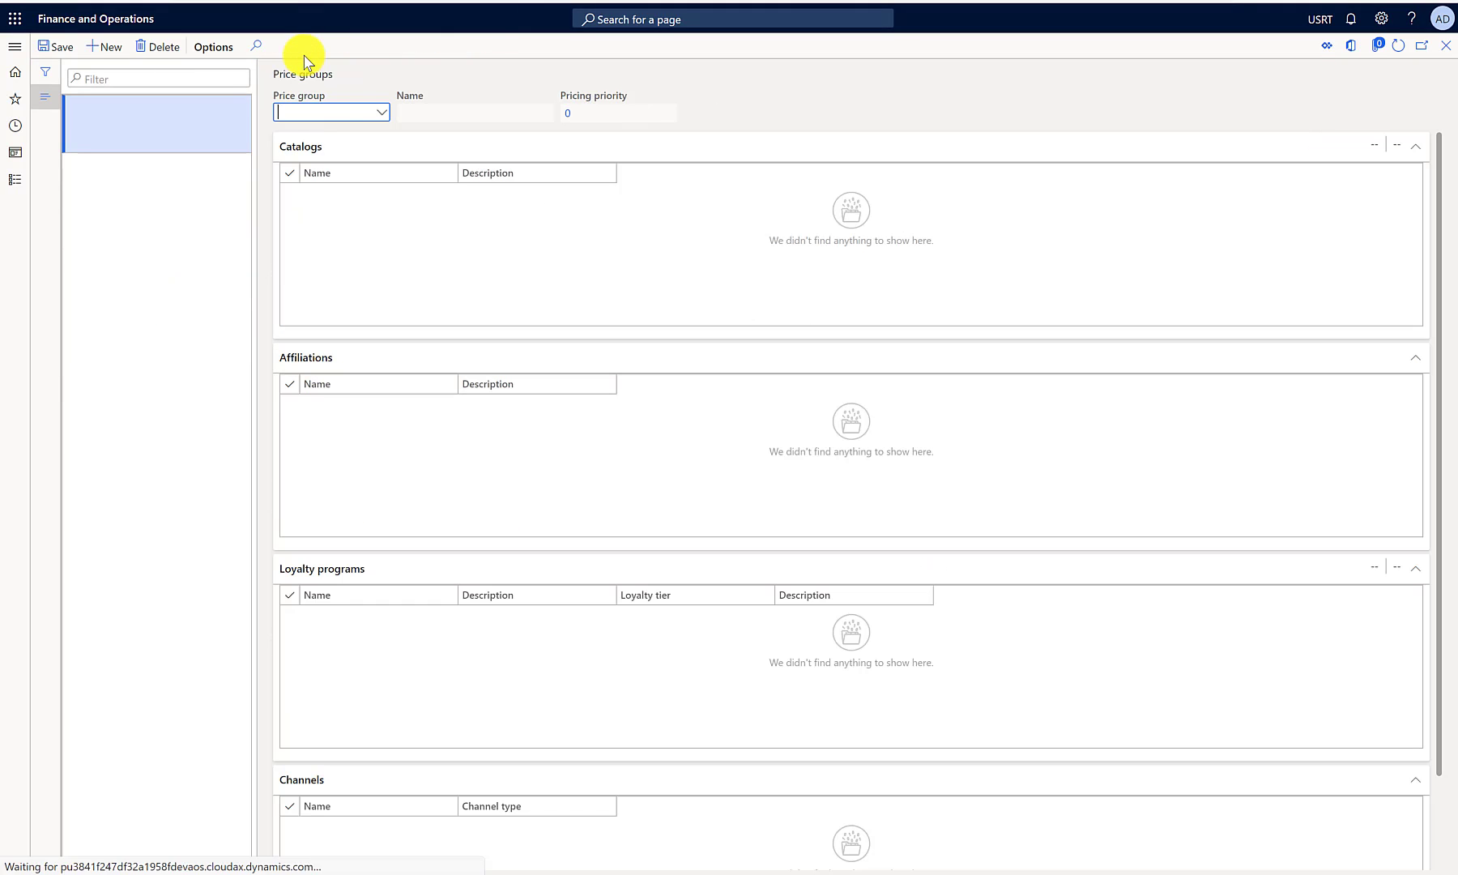
click(380, 114)
click(436, 169)
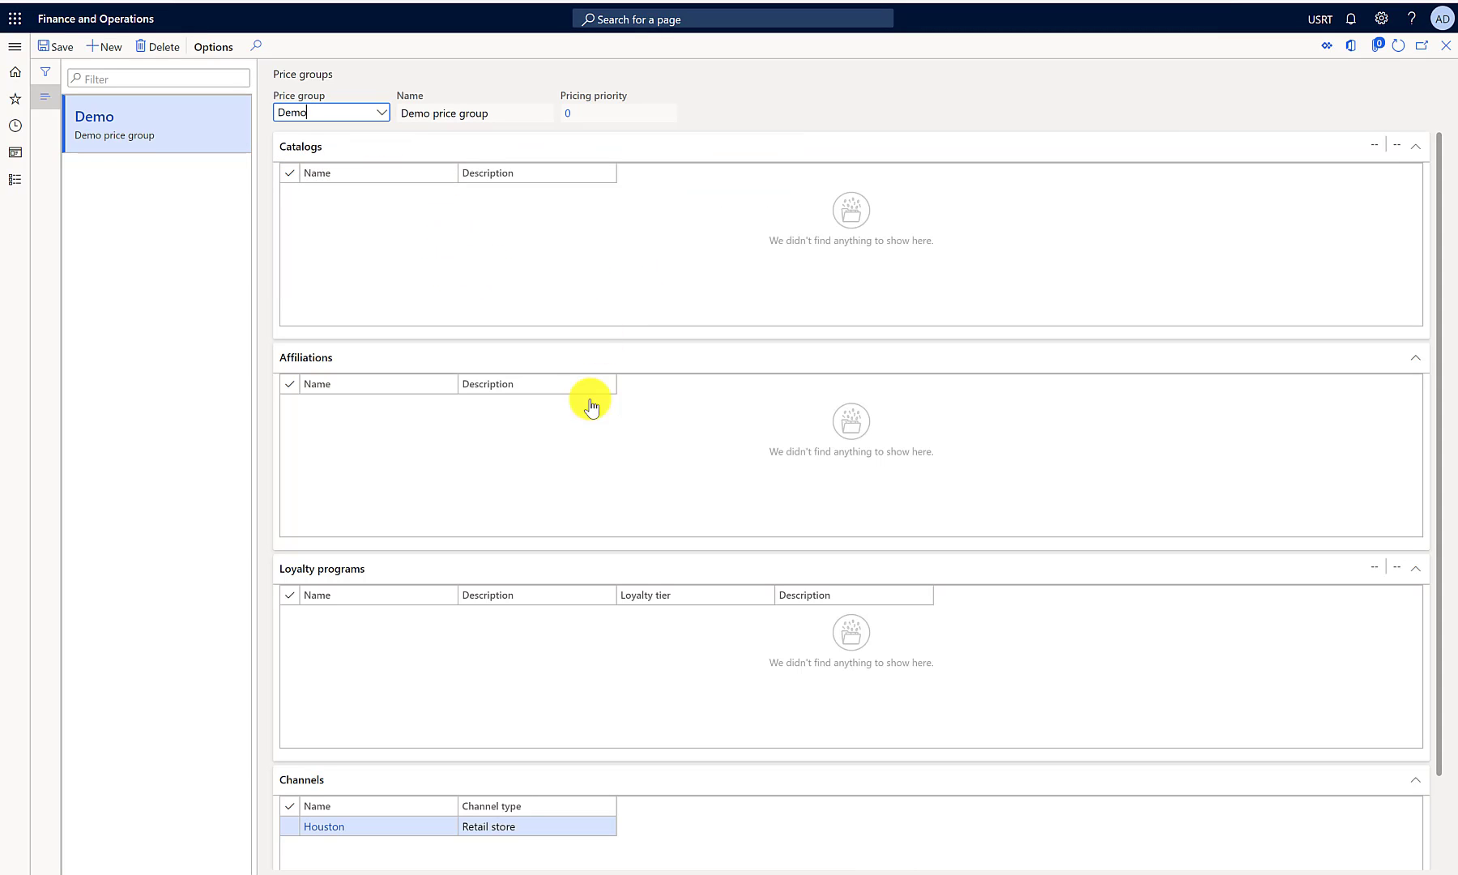
drag(1432, 267, 1423, 218)
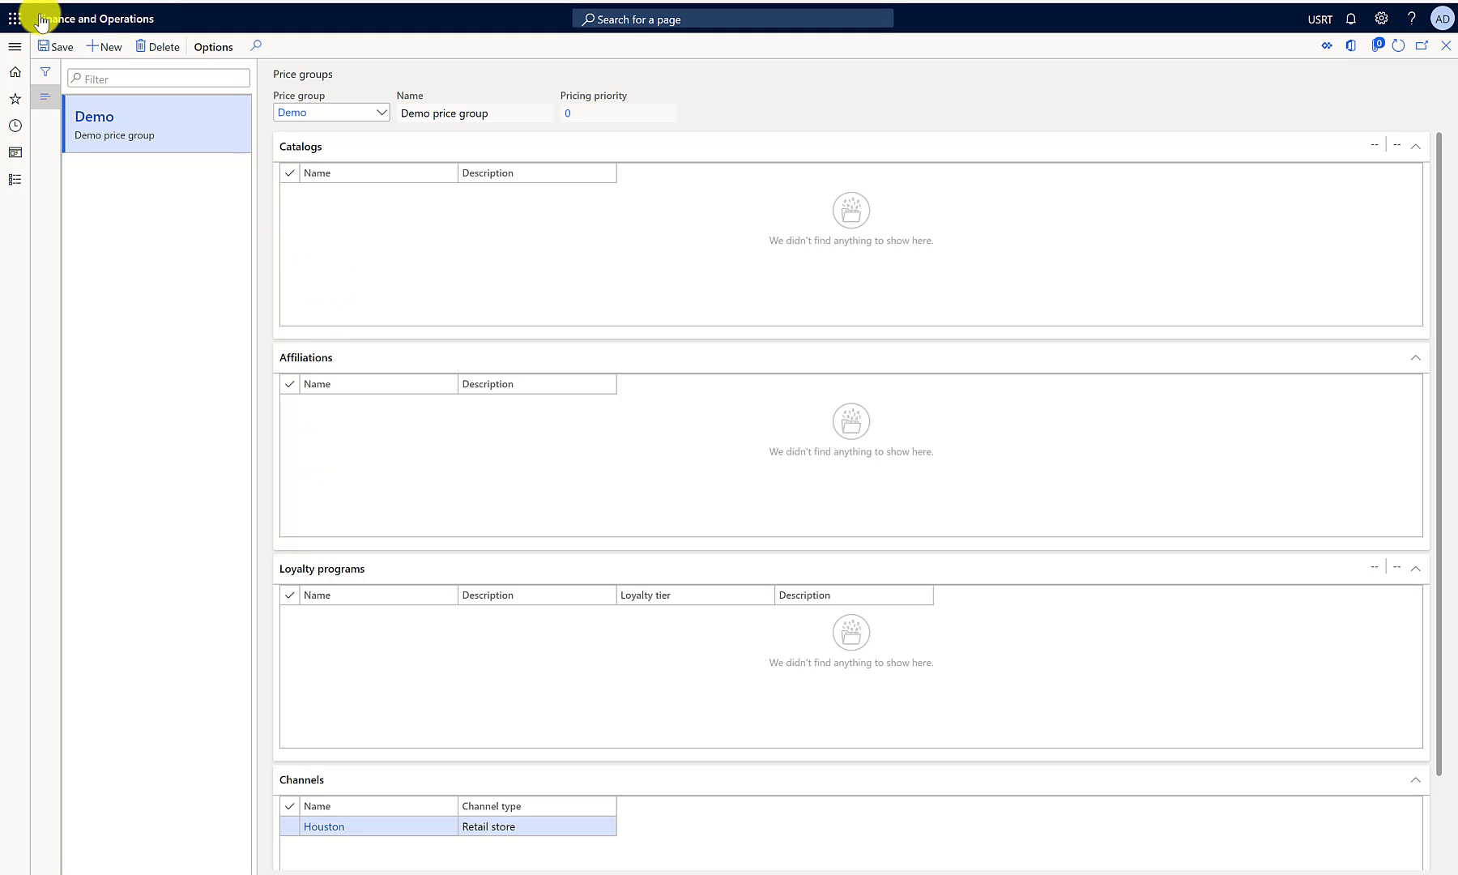
click(1446, 46)
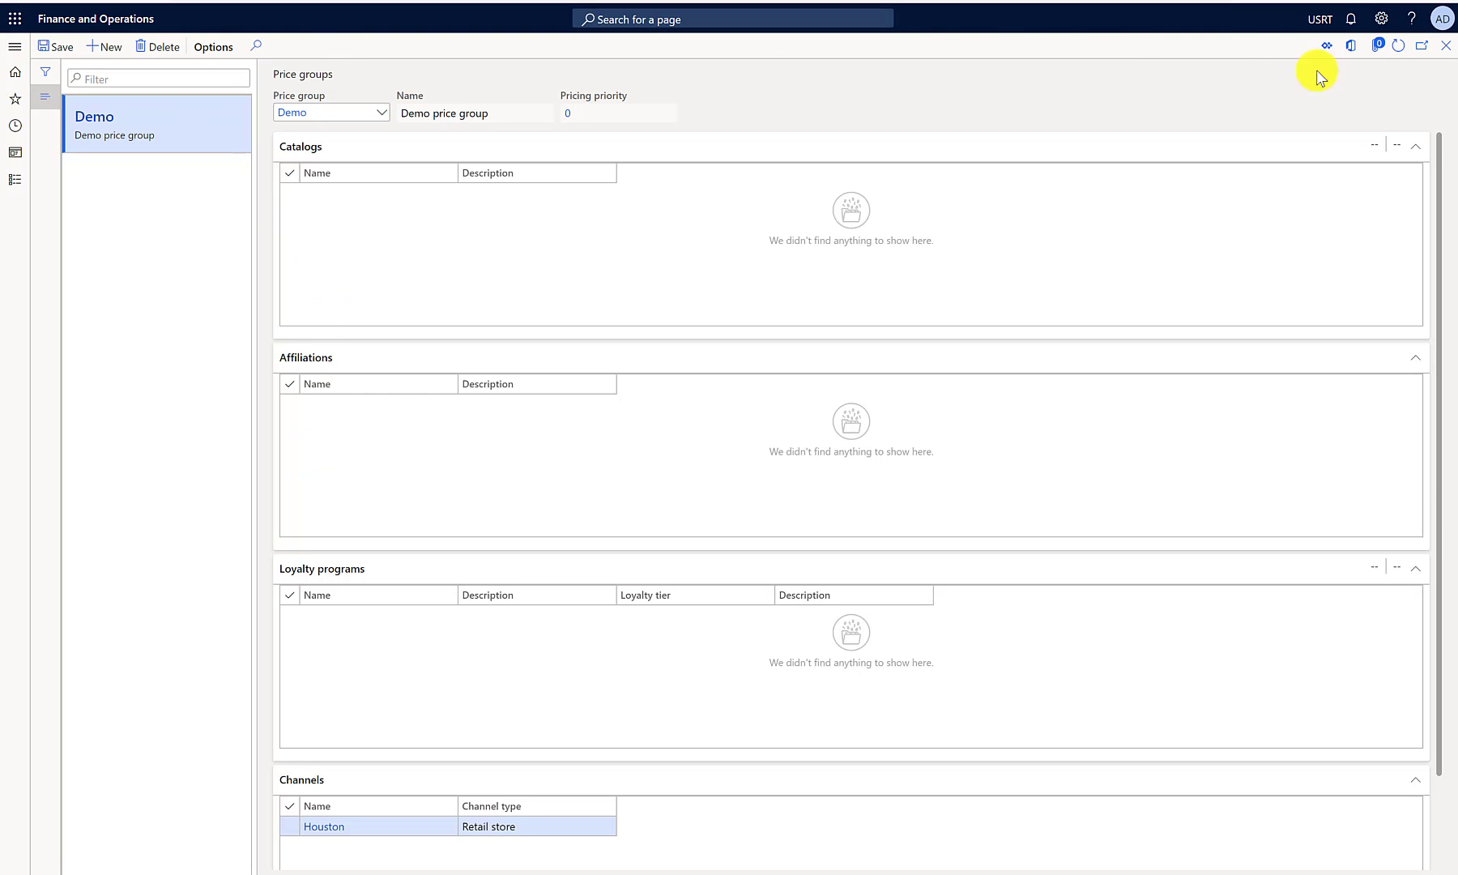
- Set Demo Adjustments ST100102 status to Enabled and reopen the Demo Price Simulator
click(388, 195)
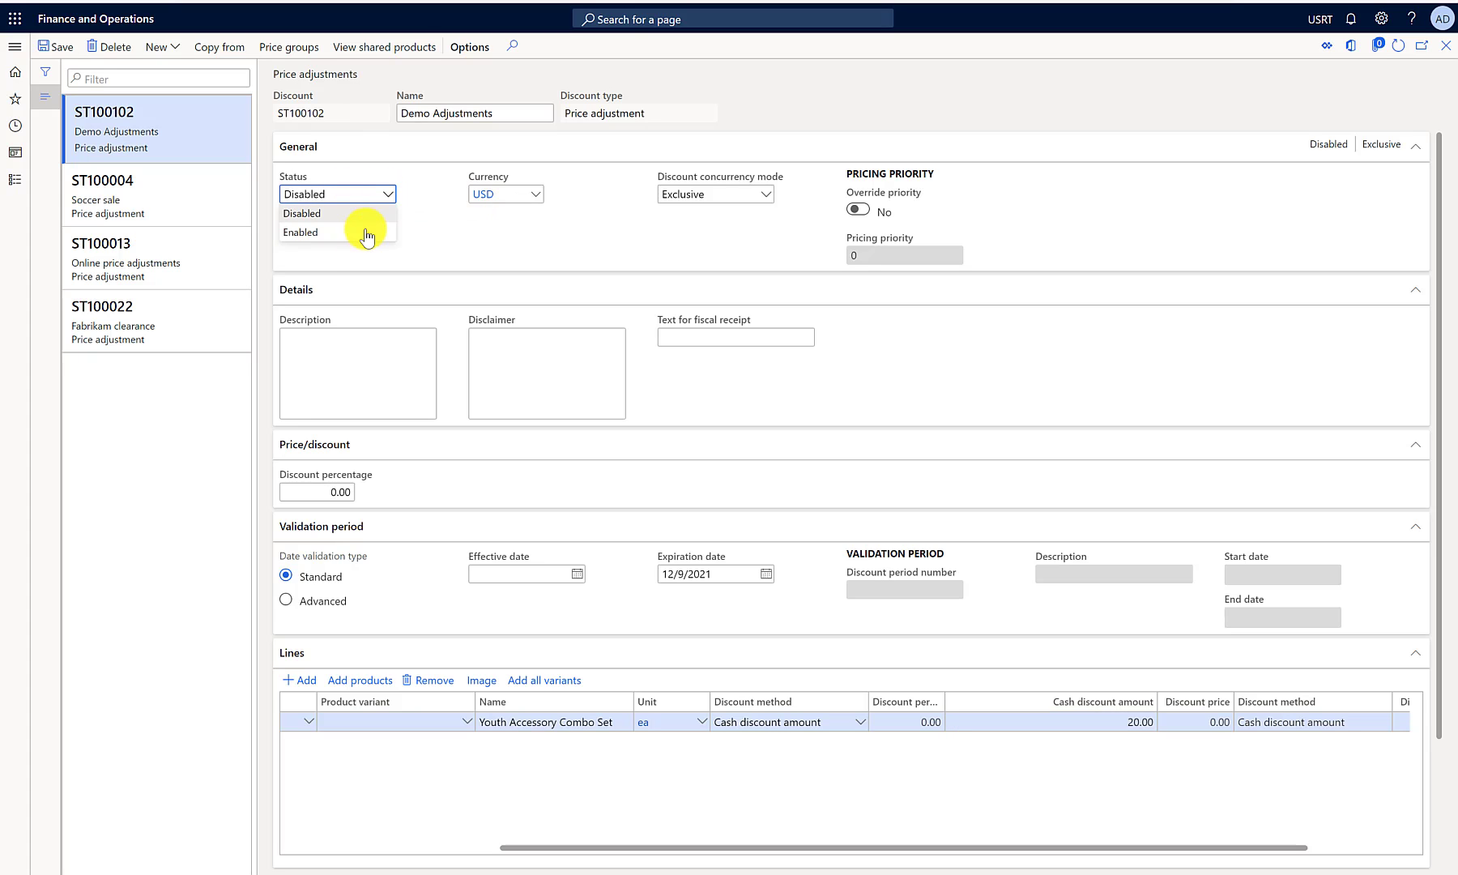
click(358, 233)
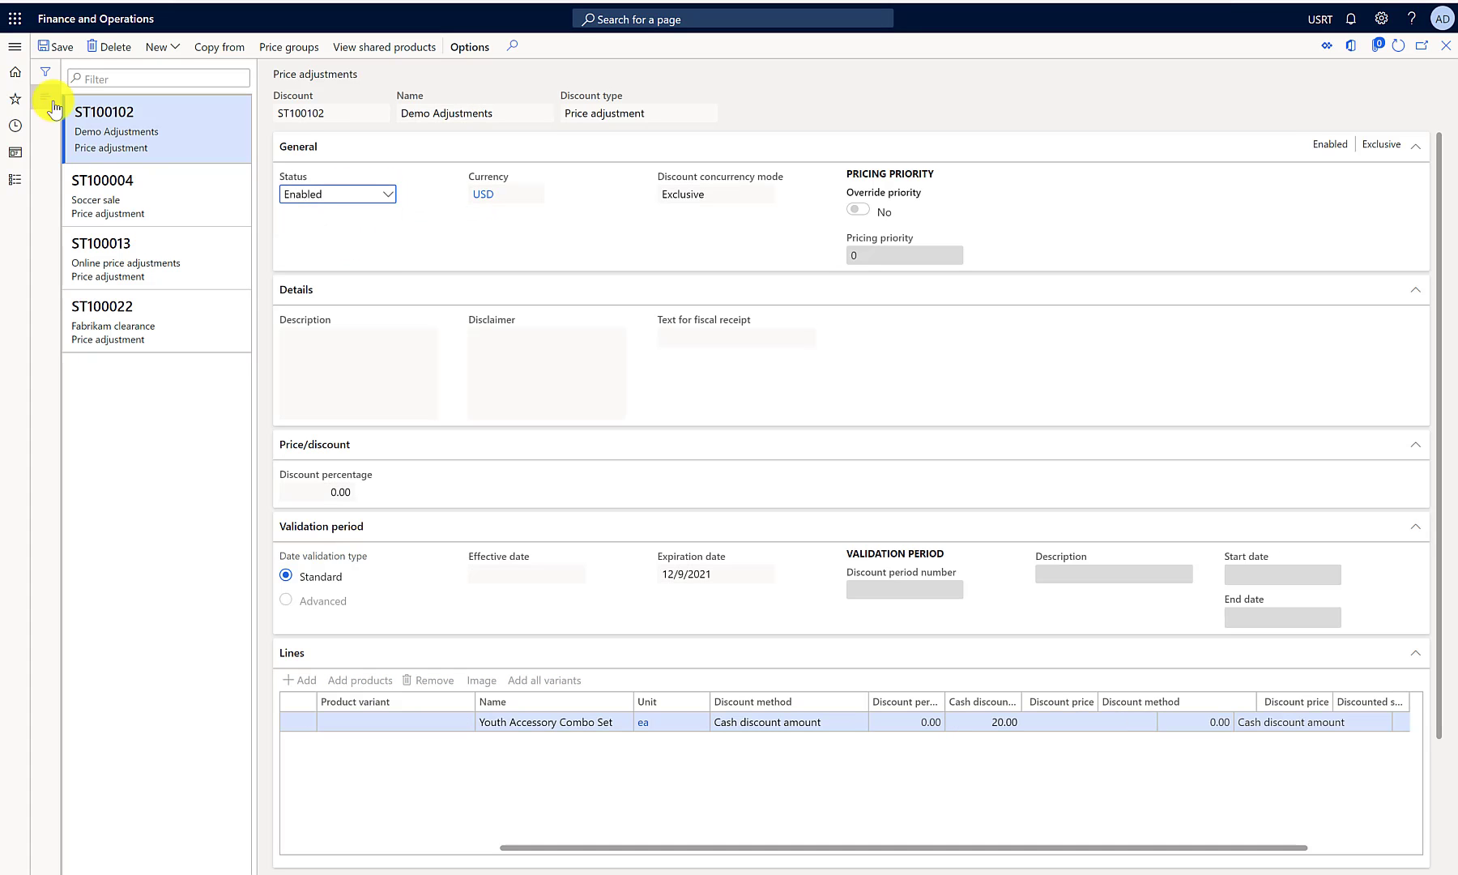
click(15, 46)
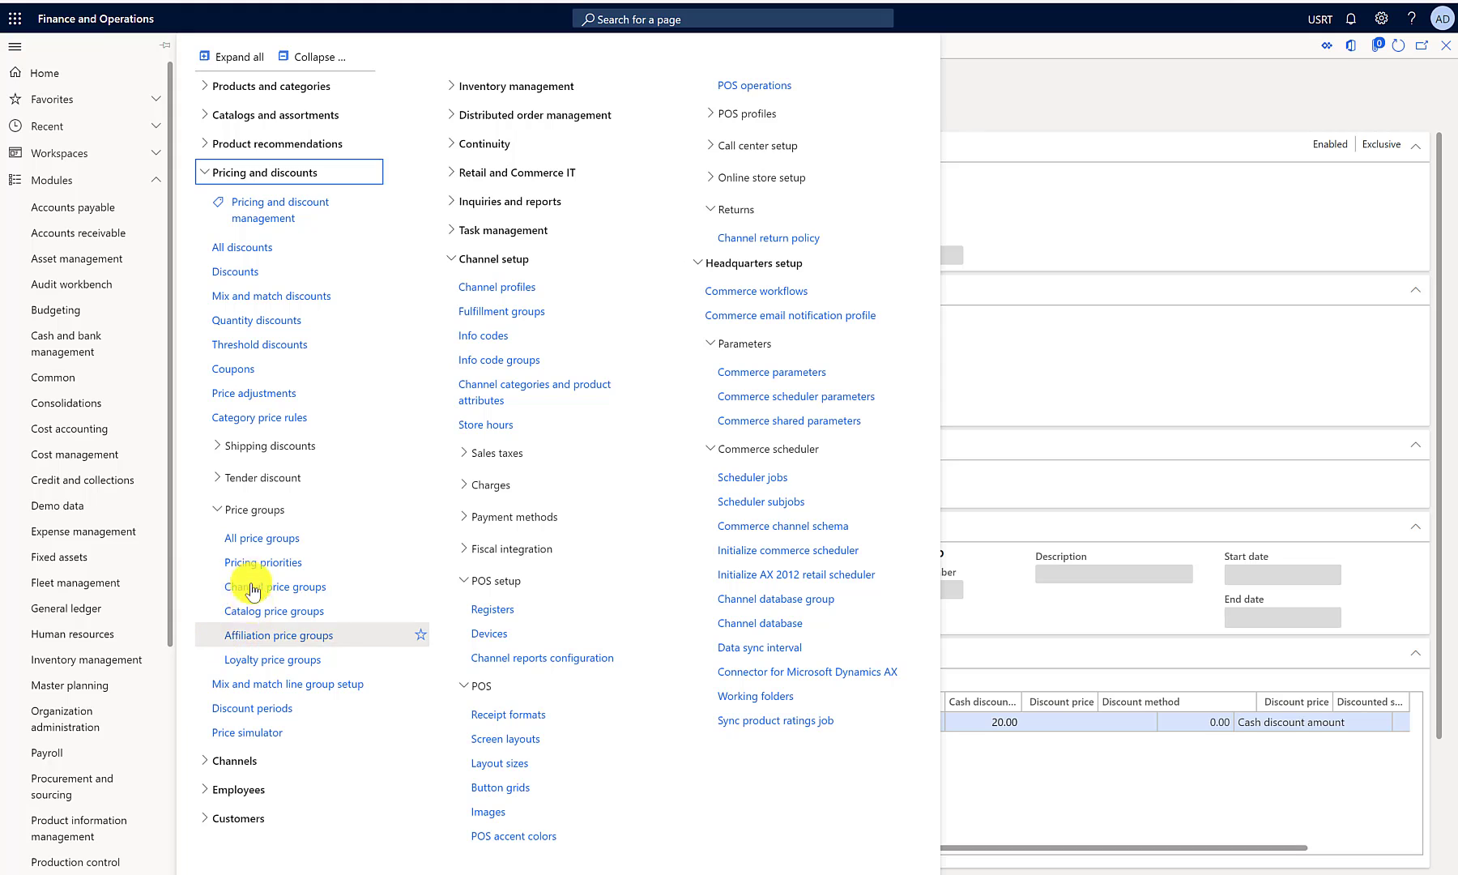
click(263, 733)
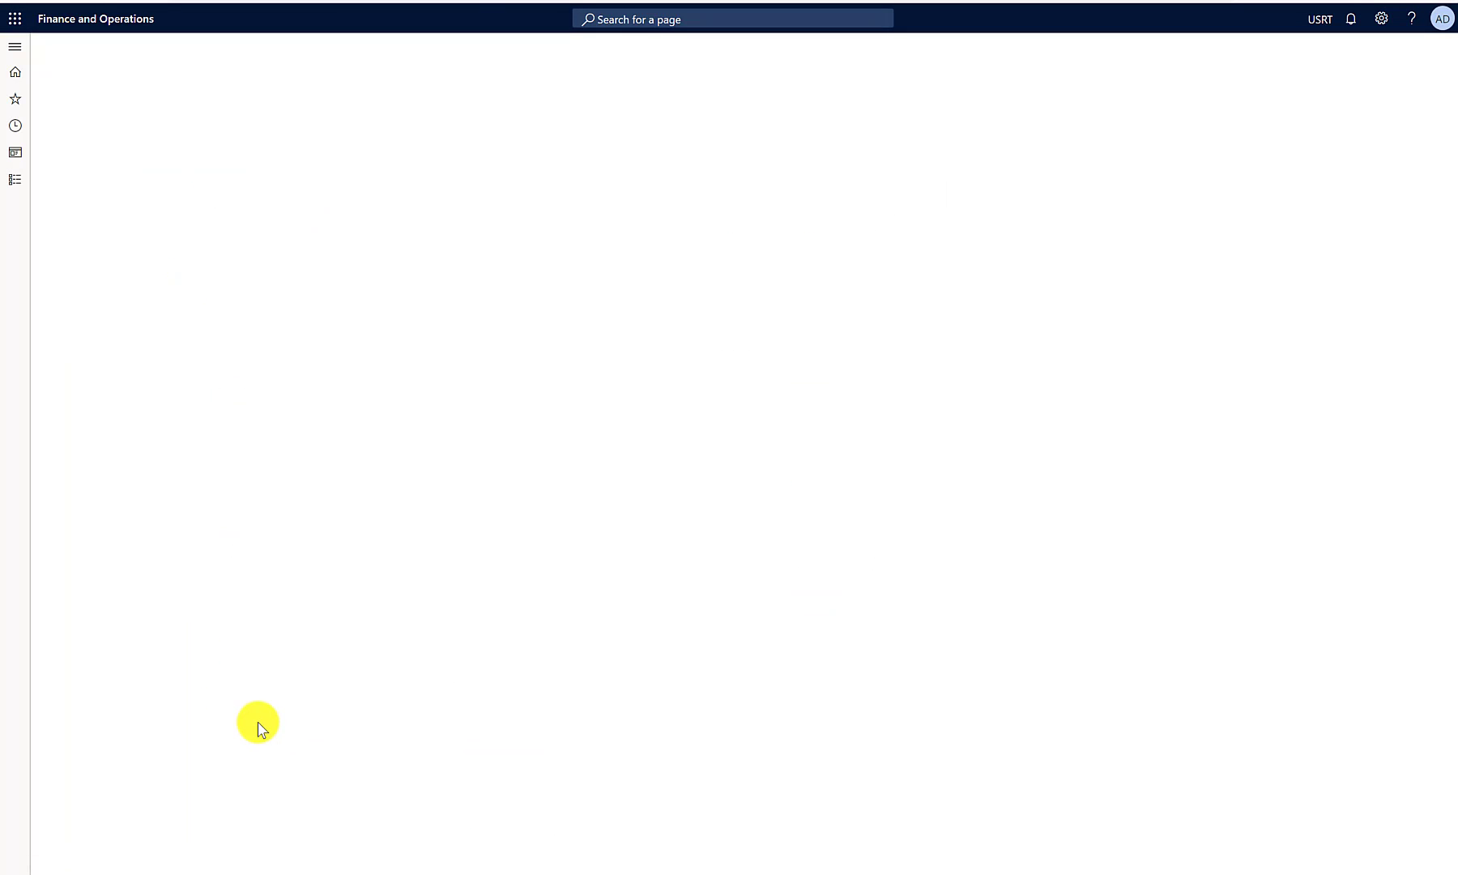
drag(1438, 328, 1432, 221)
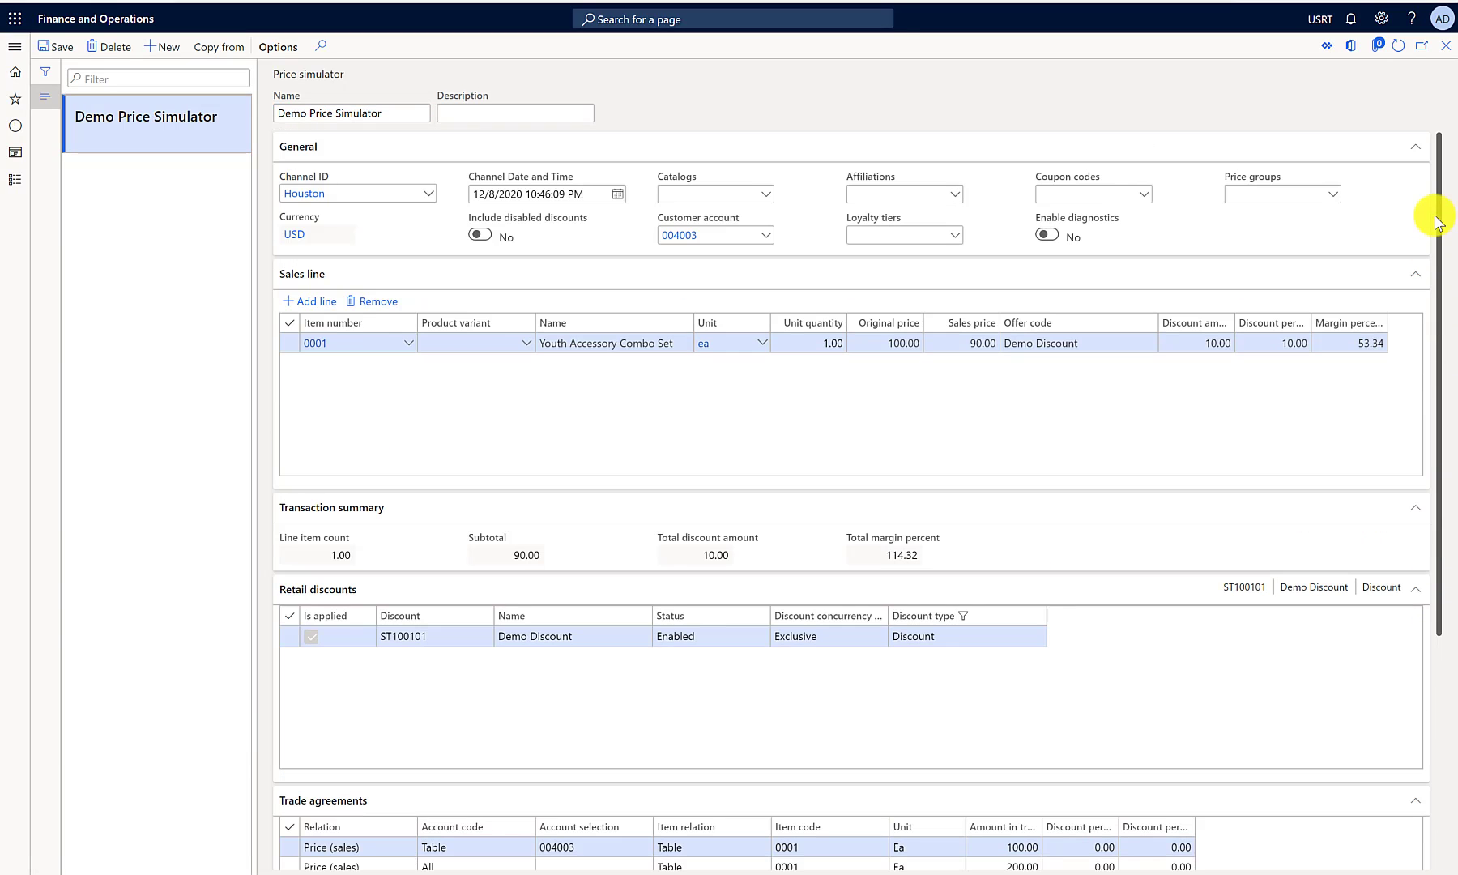
- Clear the customer account so item 0001 sells at 162.00 from 180.00
click(717, 235)
key(BackSpace)
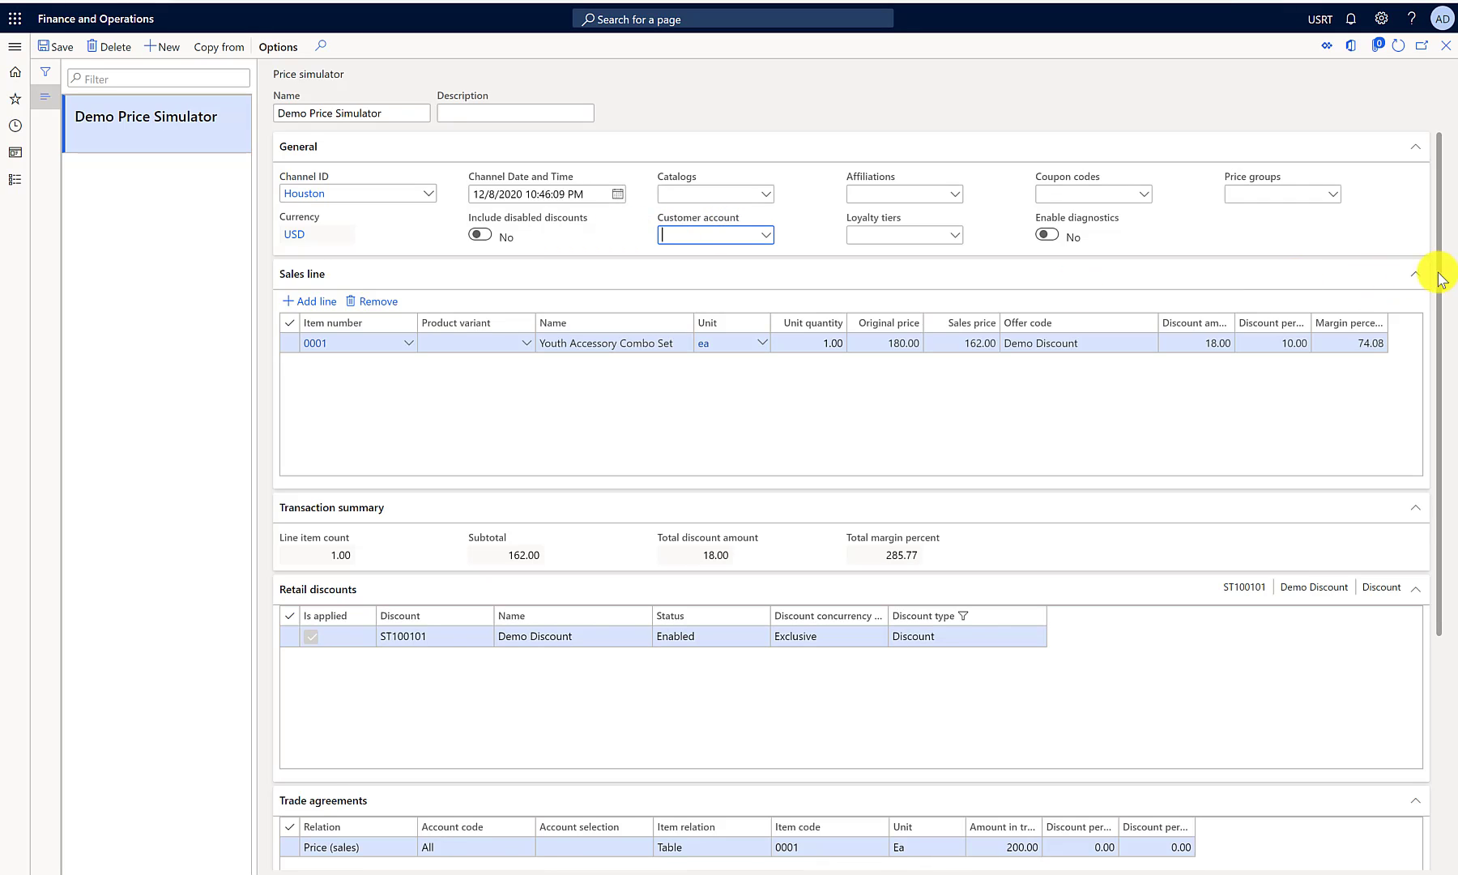
drag(1438, 267, 1433, 231)
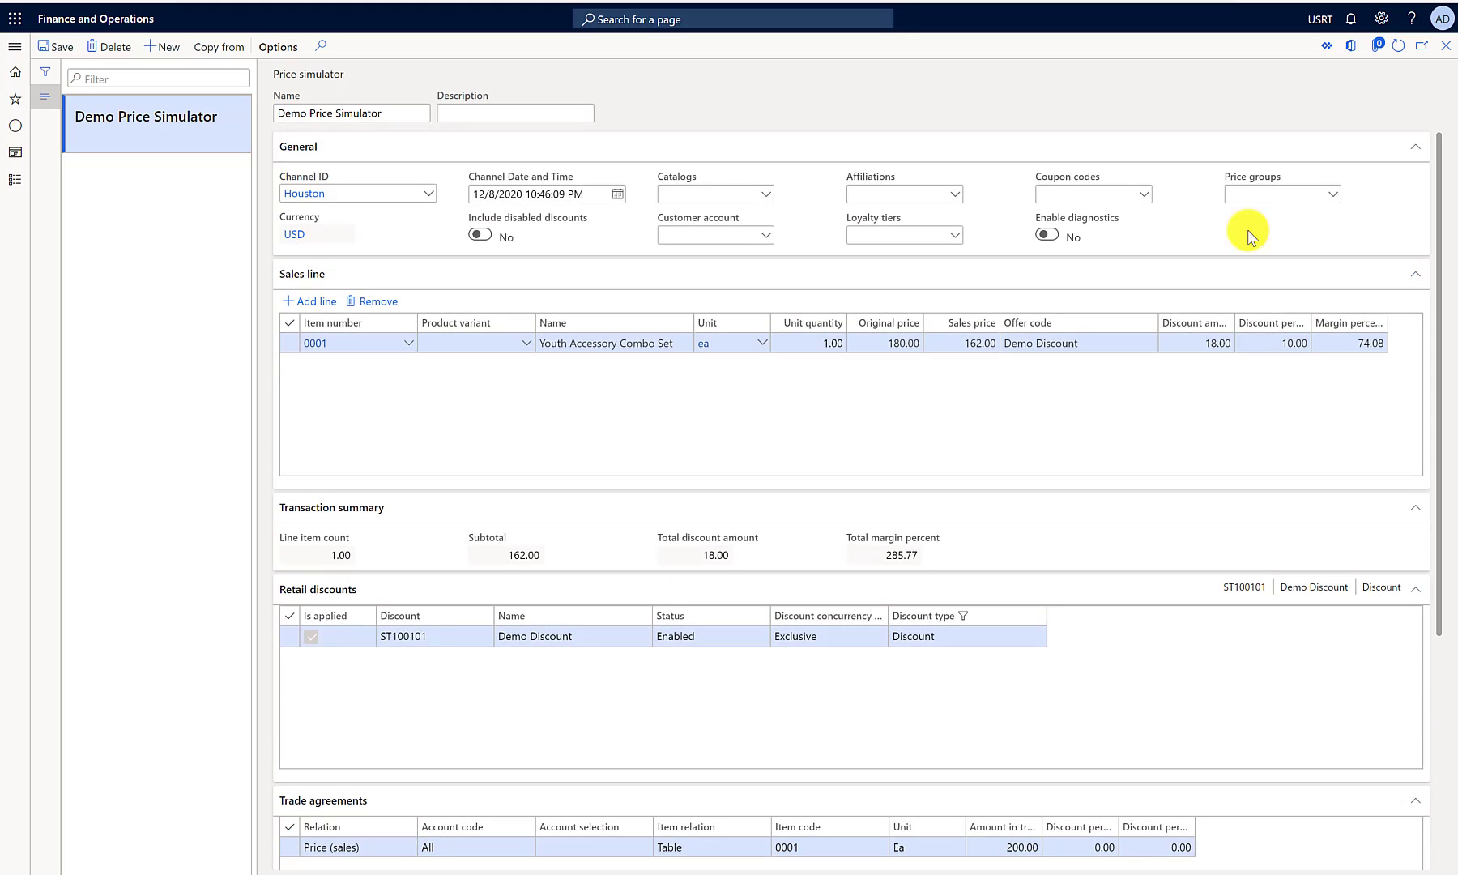
click(770, 240)
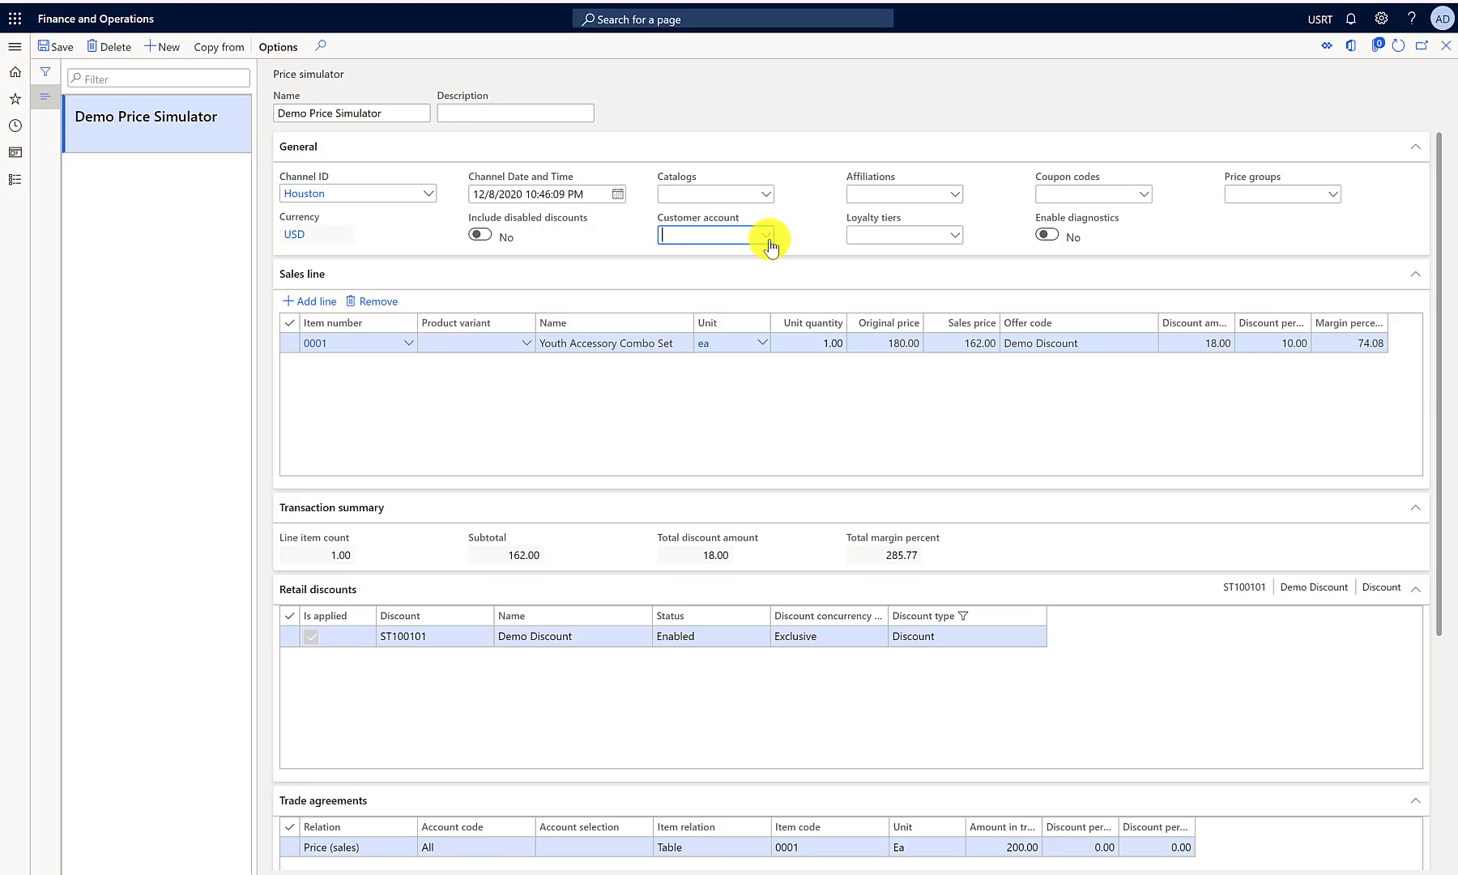
click(597, 271)
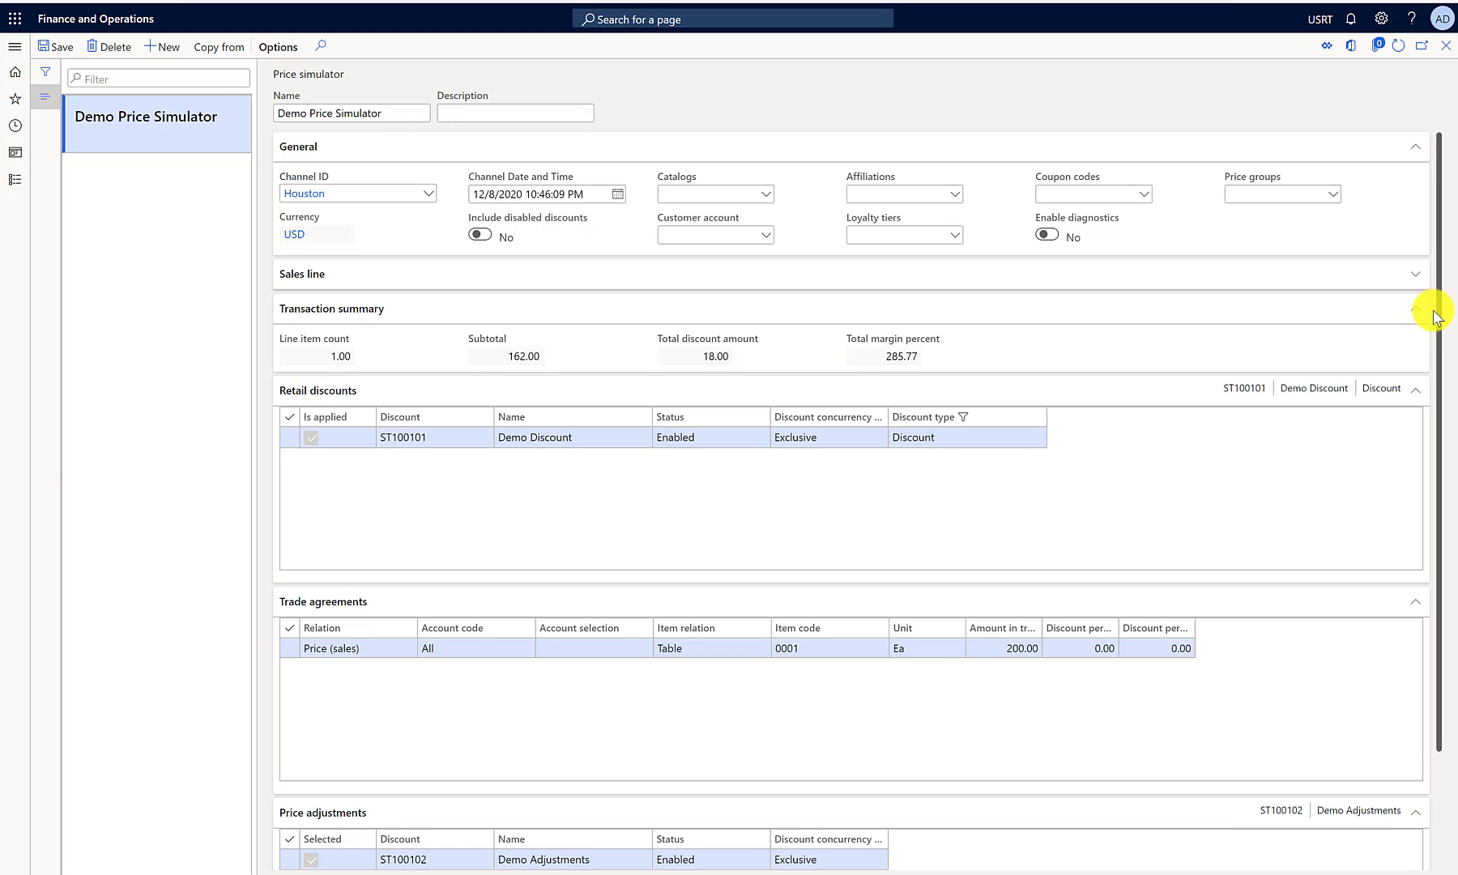
drag(1432, 310, 1439, 274)
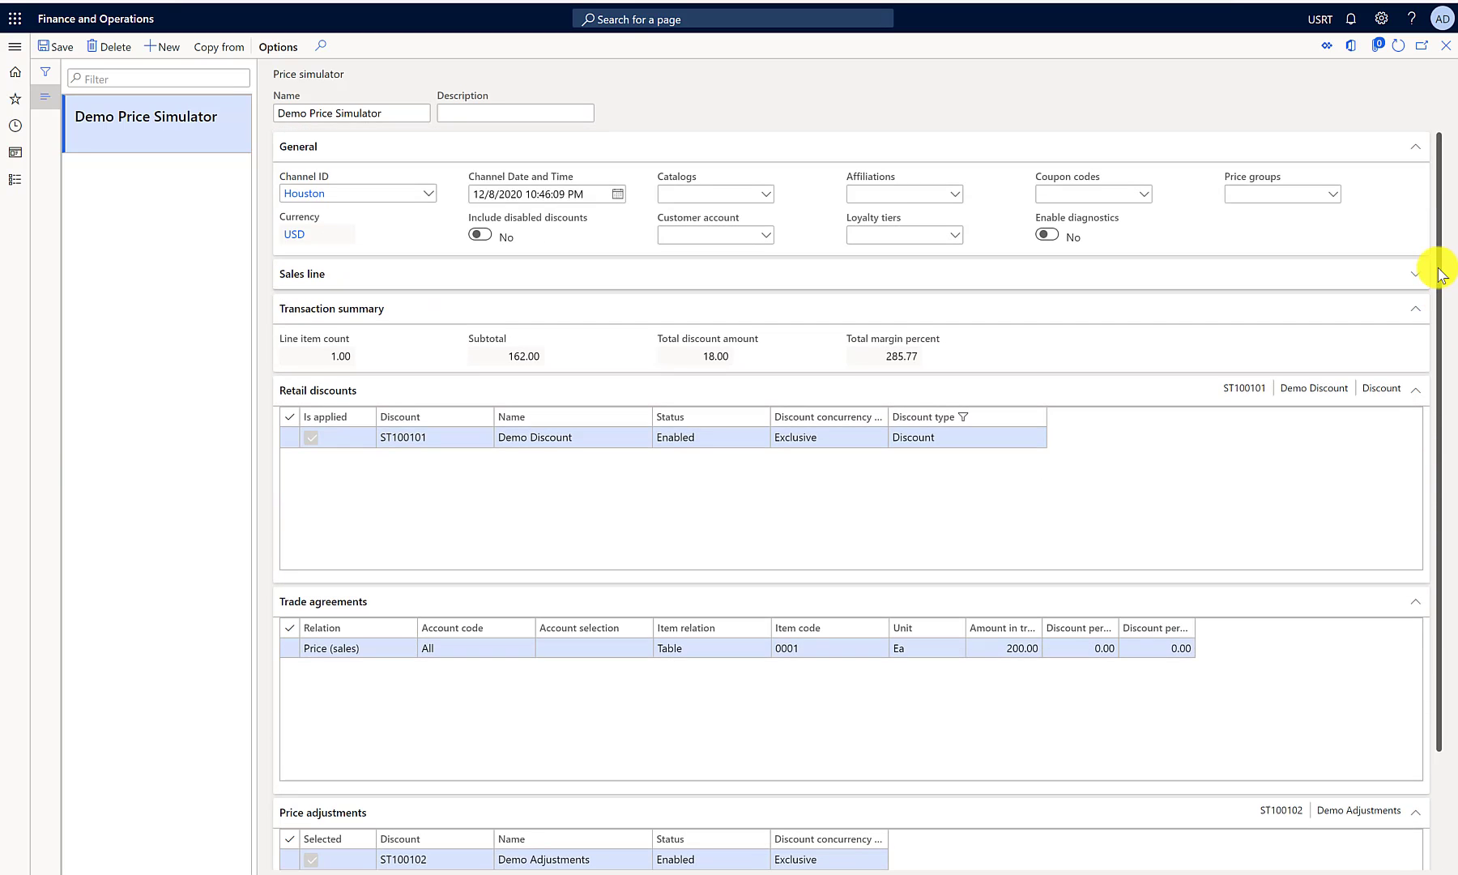
click(366, 279)
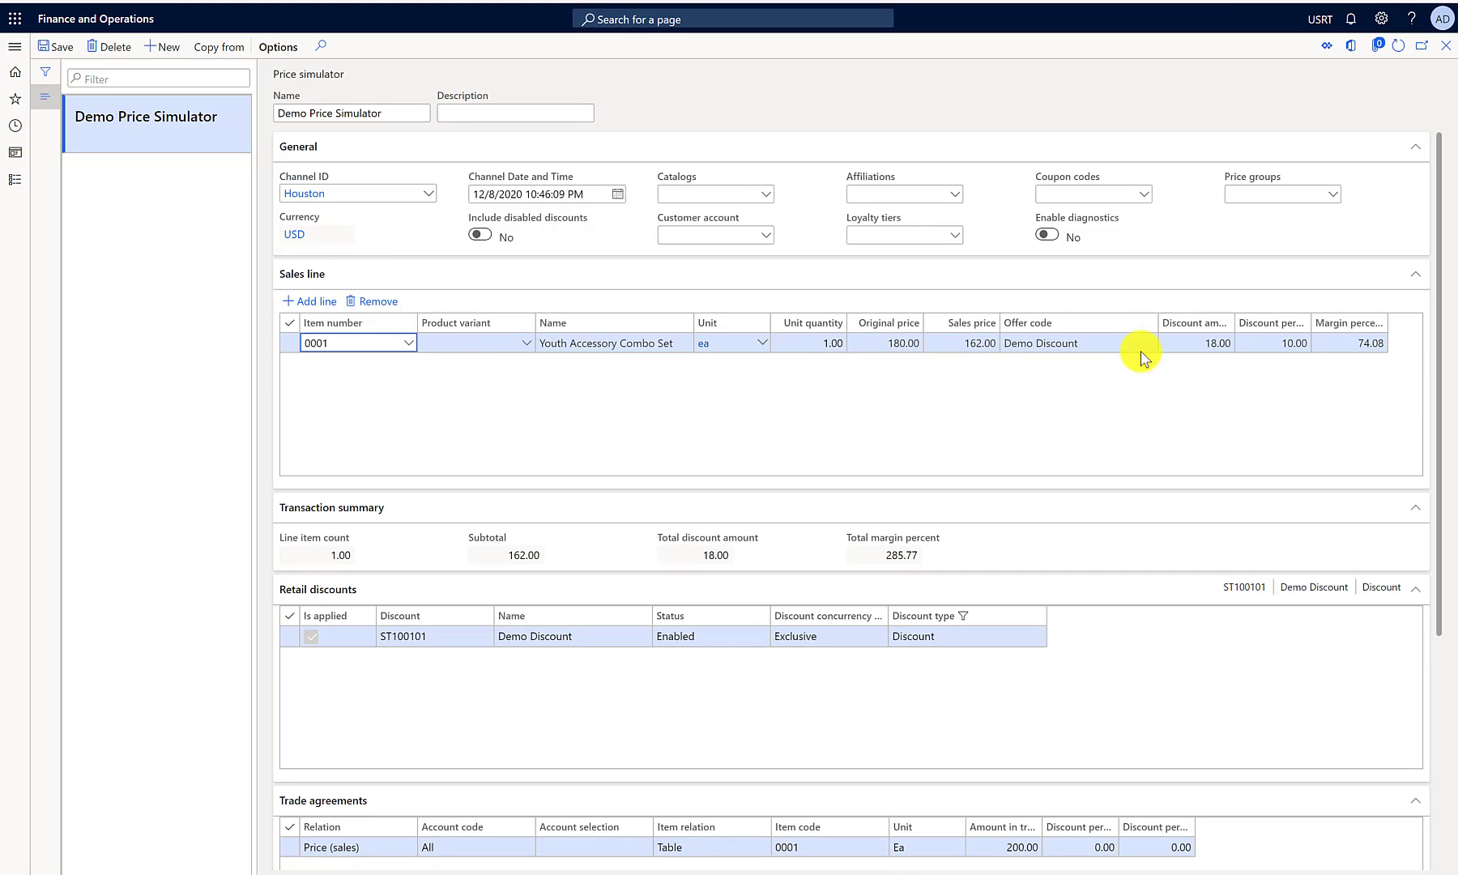
- Review the Price adjustments section and set Enable diagnostics to Yes
drag(1446, 325, 1429, 634)
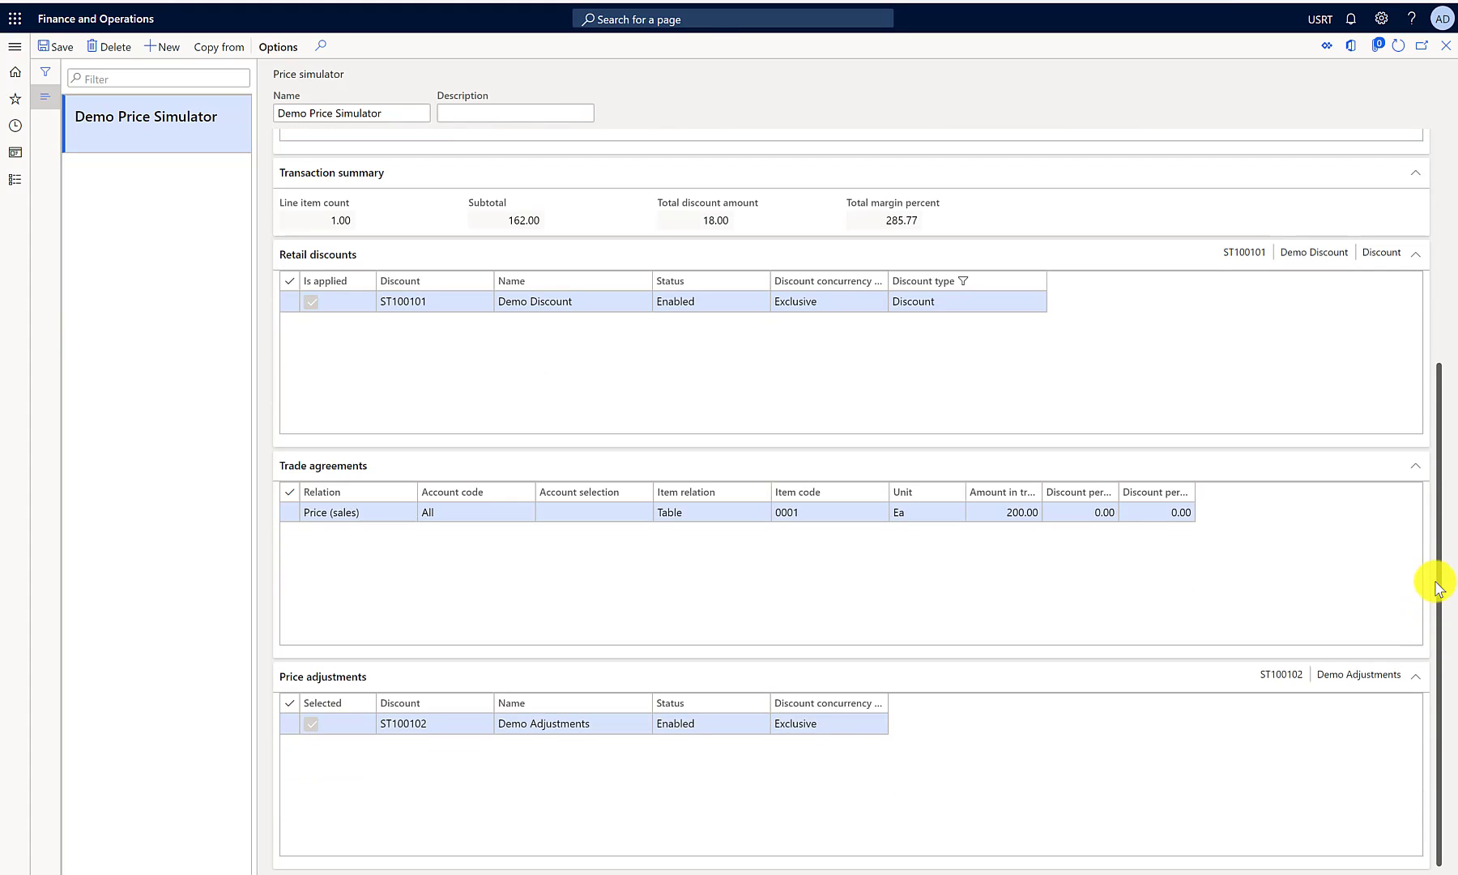
scroll(1434, 541, up, 1)
drag(1434, 541, 1405, 316)
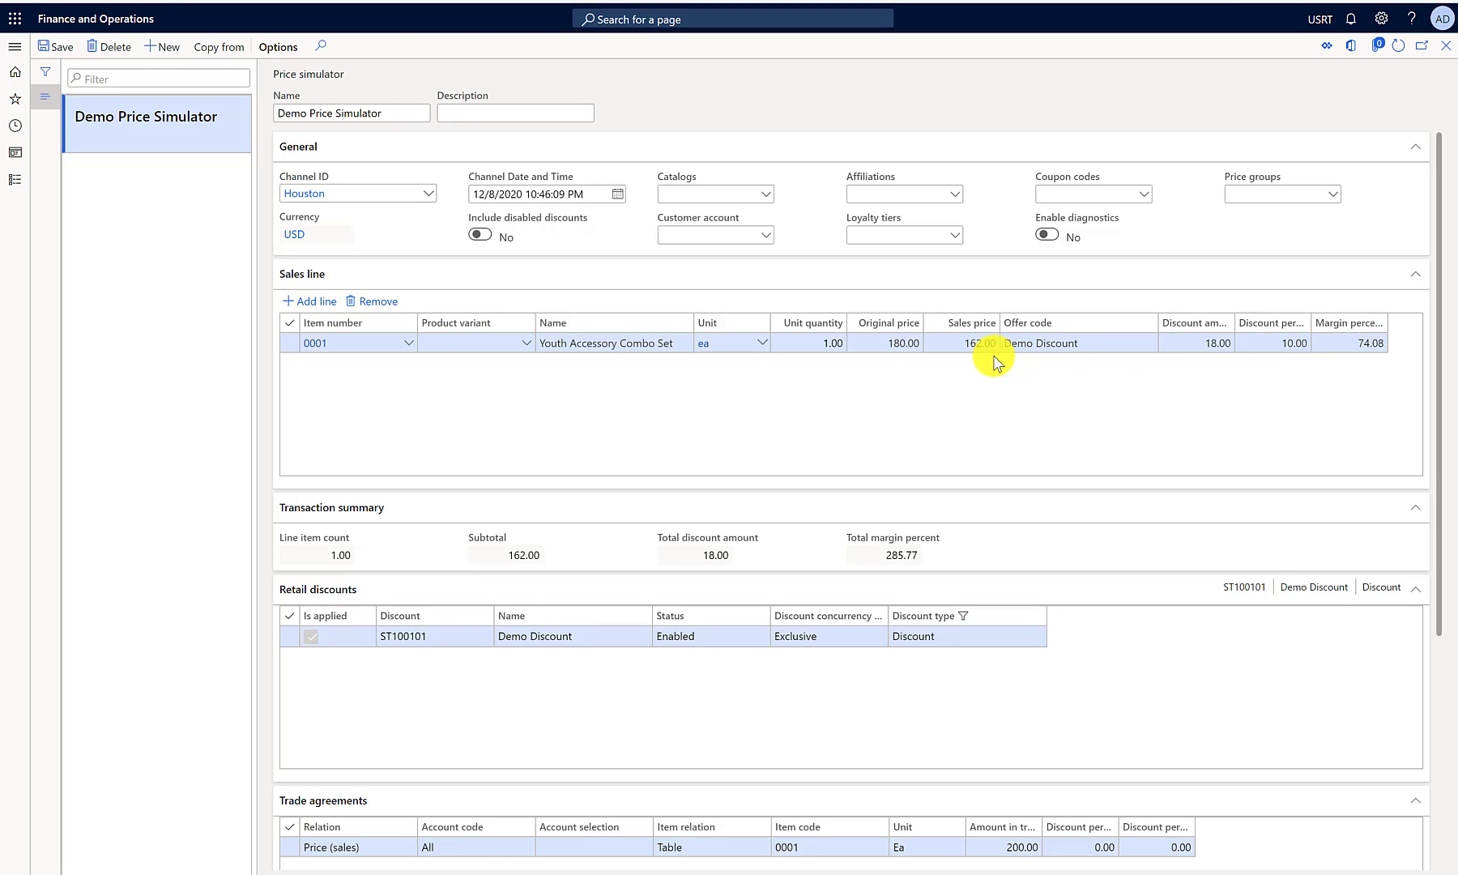
click(1047, 234)
- Scroll through the Prices and discounts parameters to review compounding and best-performance settings
drag(1433, 222, 1448, 585)
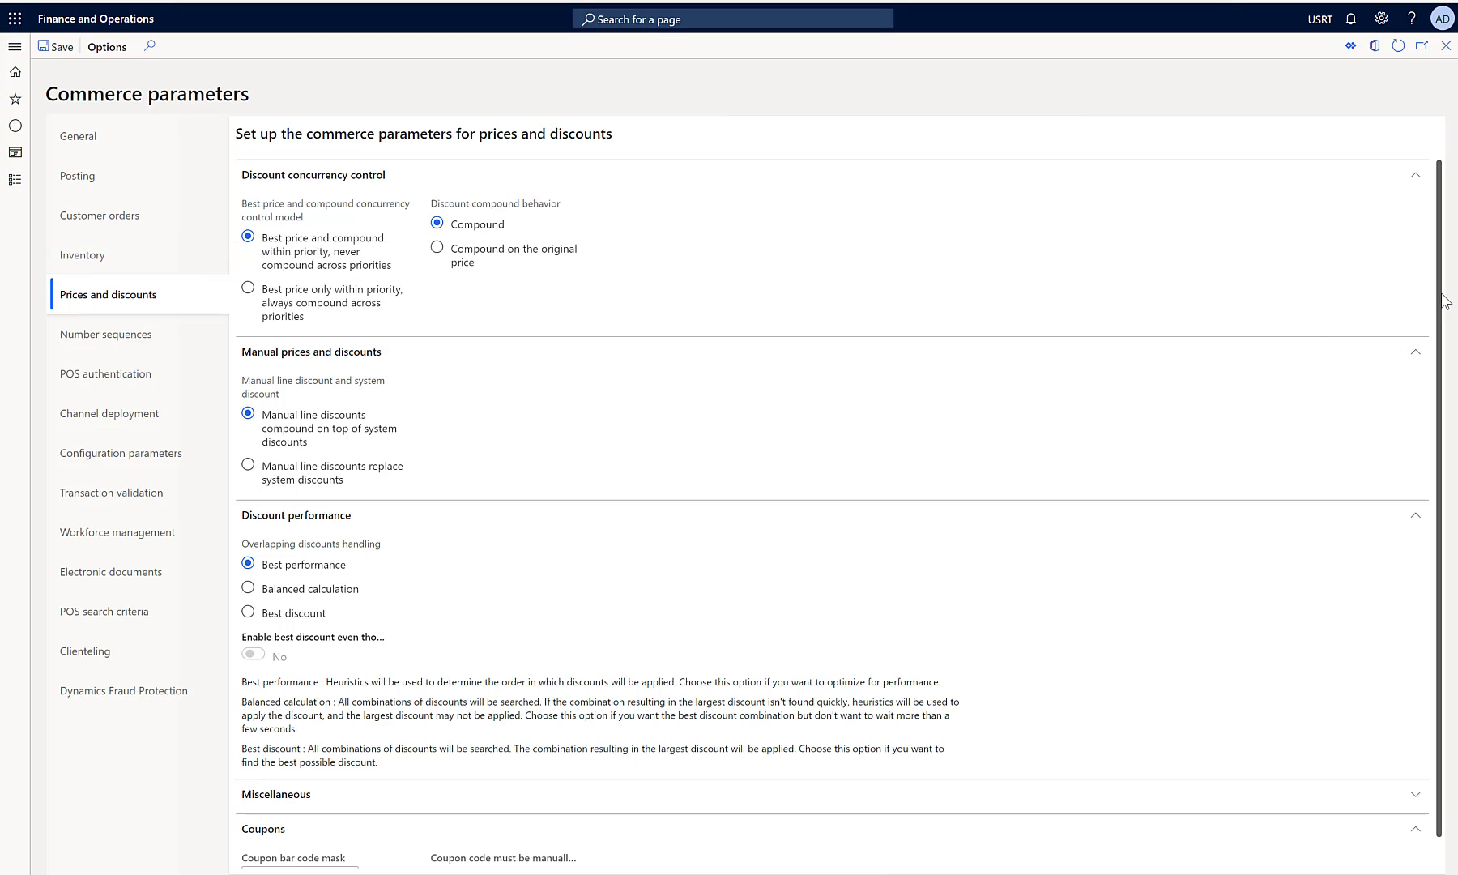
scroll(1445, 370, down, 1)
scroll(1444, 243, up, 1)
scroll(1440, 316, down, 1)
scroll(1429, 259, up, 1)
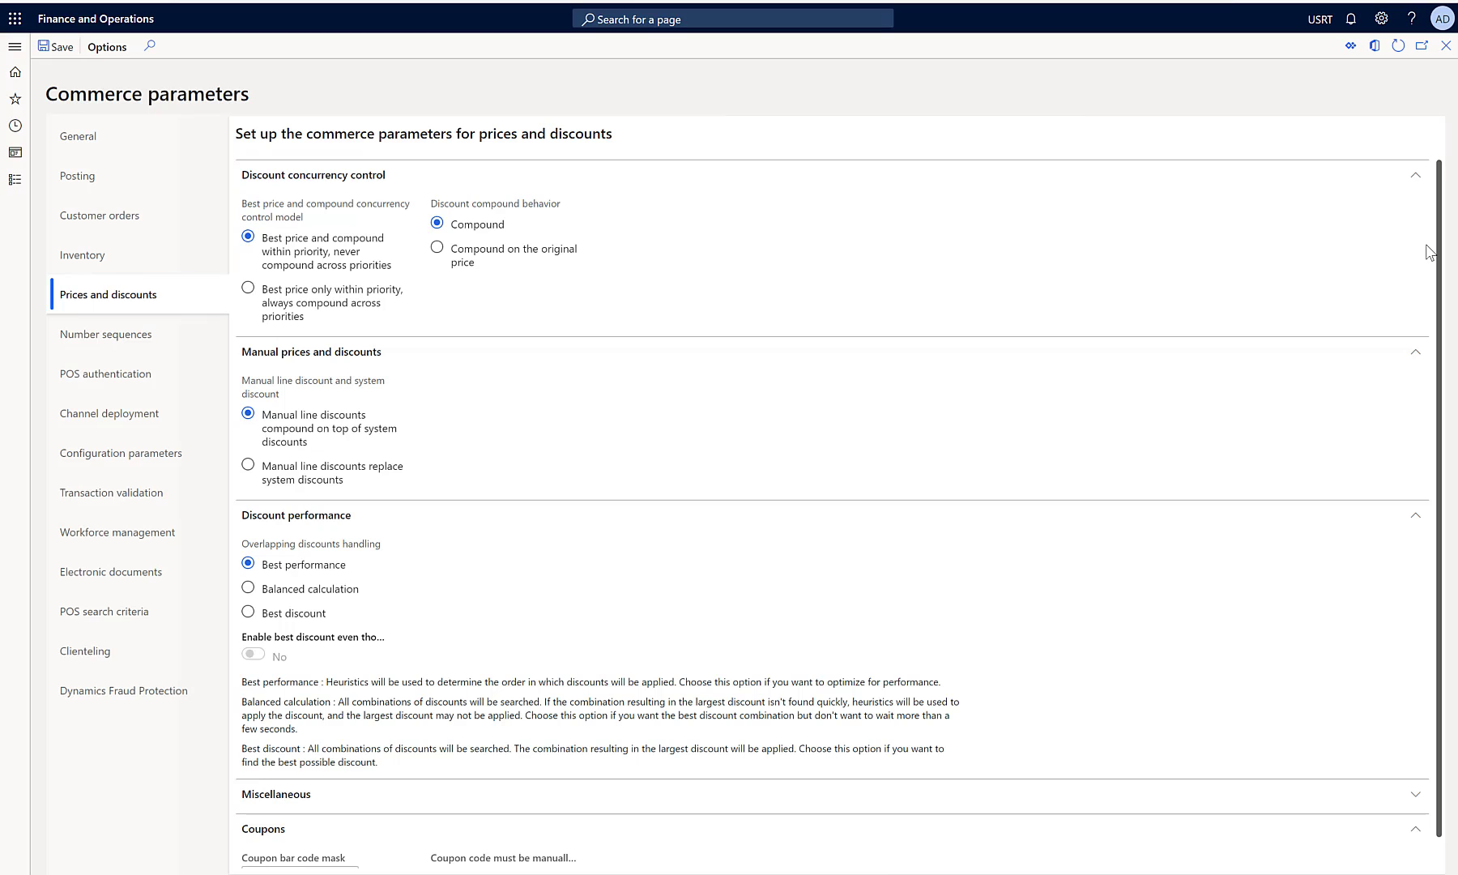